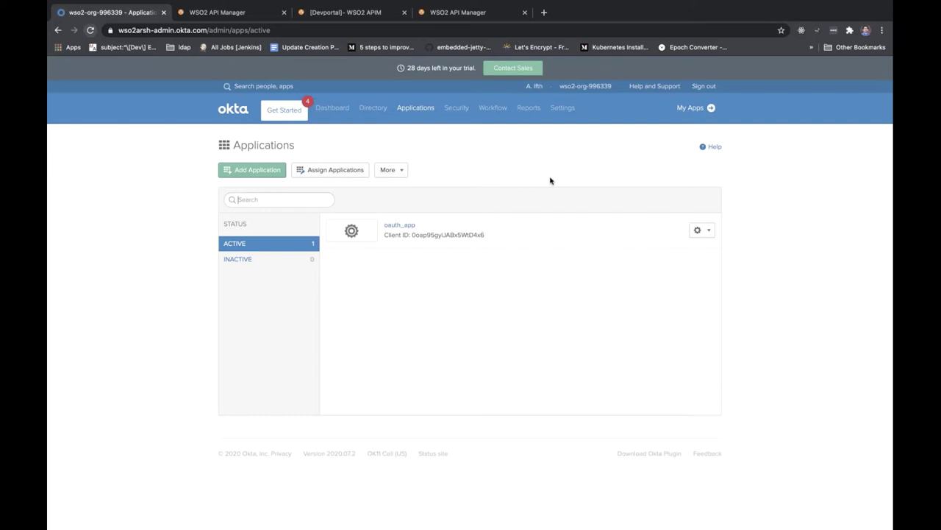
Step: Create a new Okta app integration using the OAuth Service platform
left_click(279, 175)
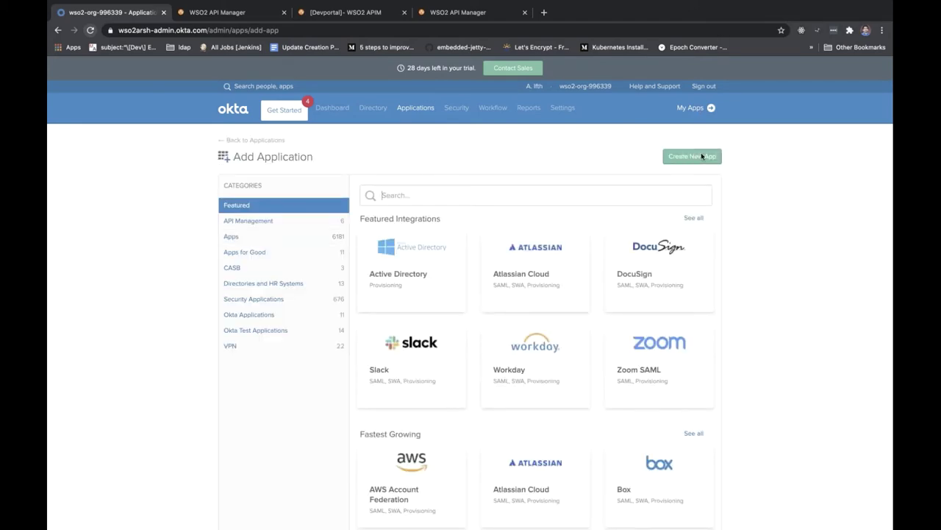
left_click(702, 160)
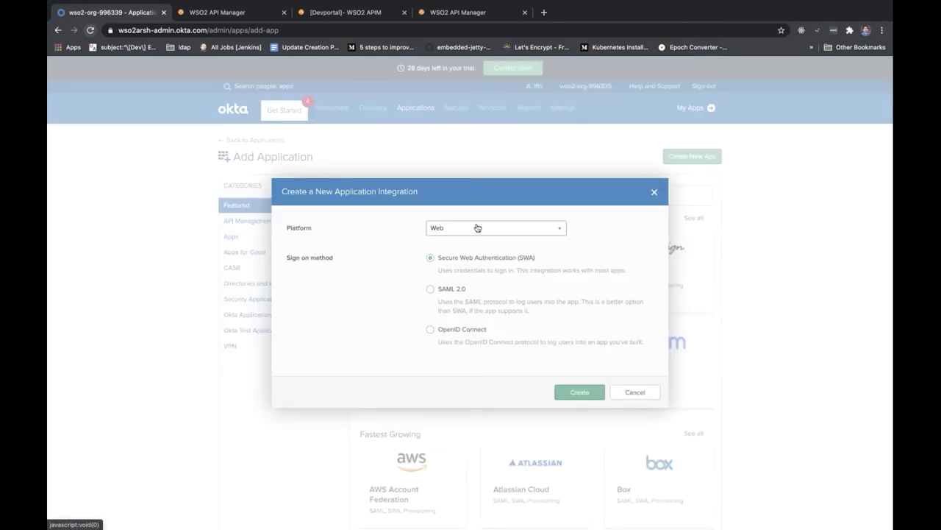
left_click(477, 228)
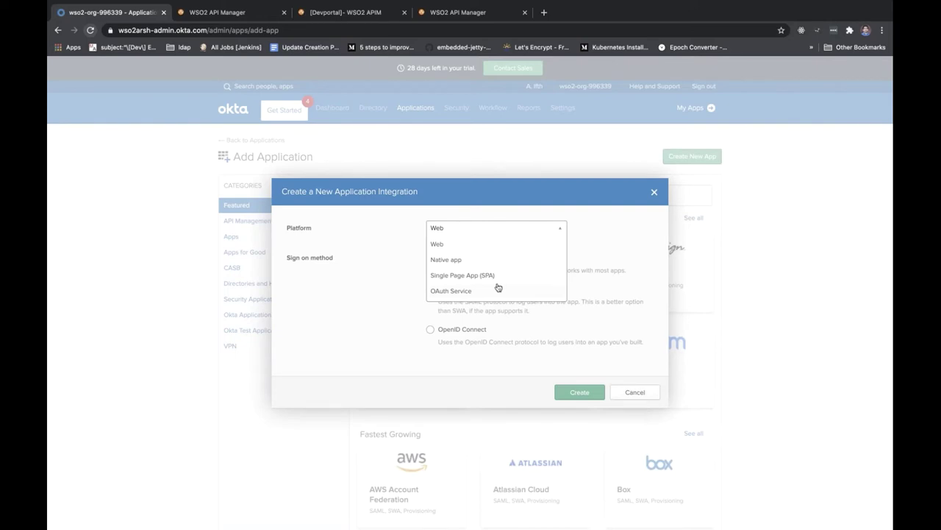
left_click(498, 289)
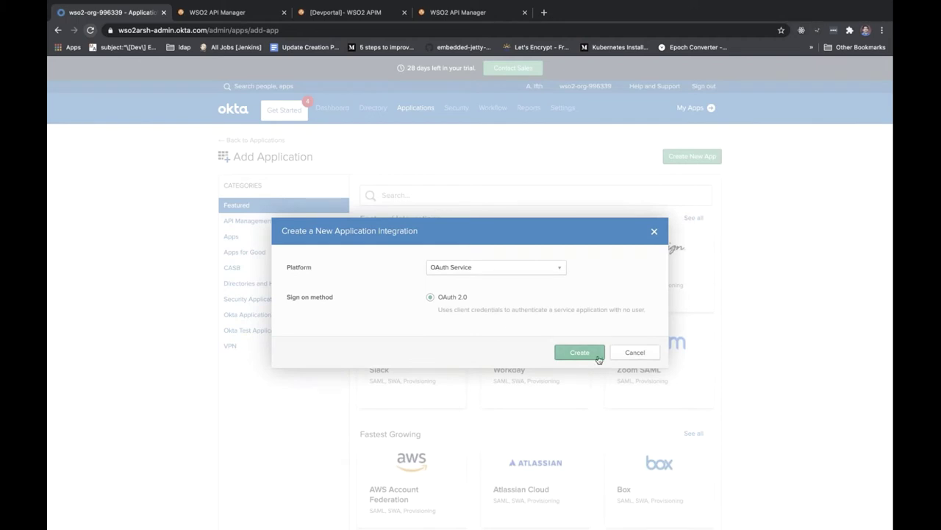
left_click(600, 353)
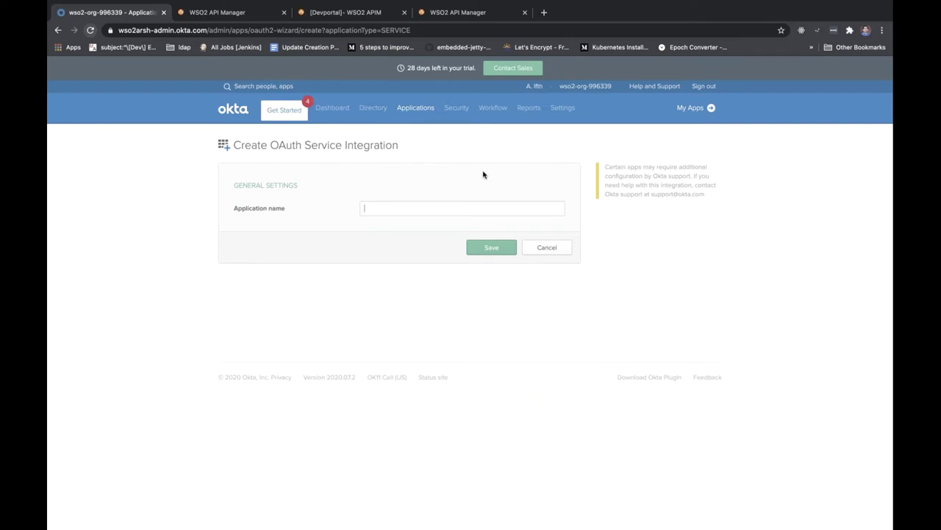
Step: Name the OAuth service app webinarapp, save it, and go to the API security page
type("webinarapp")
left_click(498, 247)
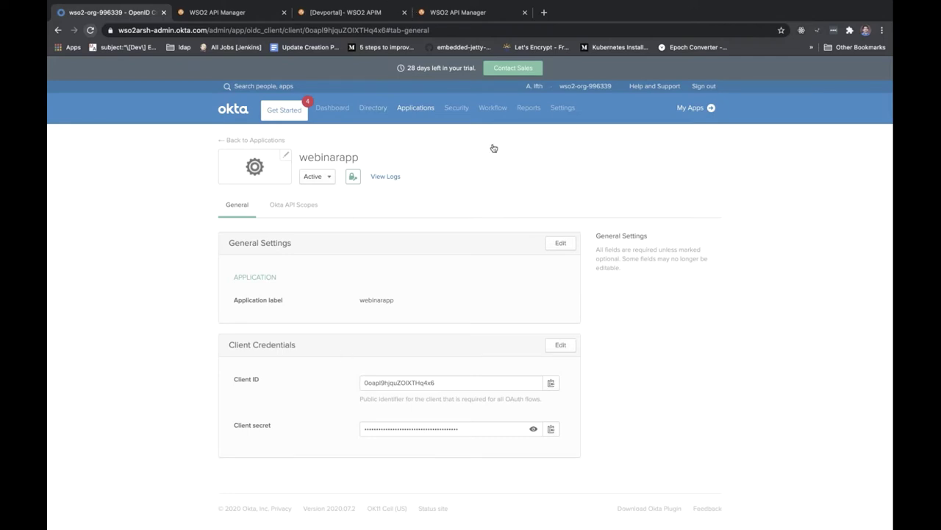
mouse_move(465, 123)
left_click(469, 290)
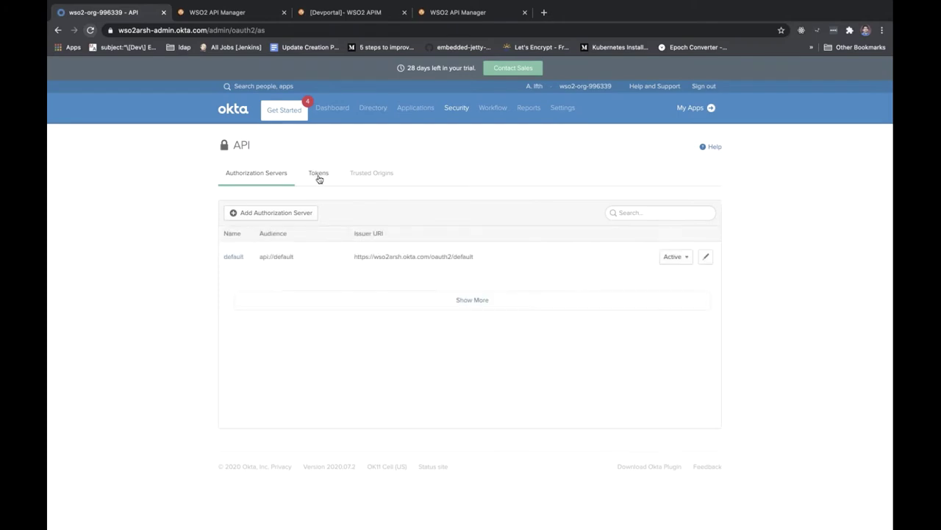
Step: Create an API token named webinartoken, copy its value, and open a new browser tab
left_click(318, 173)
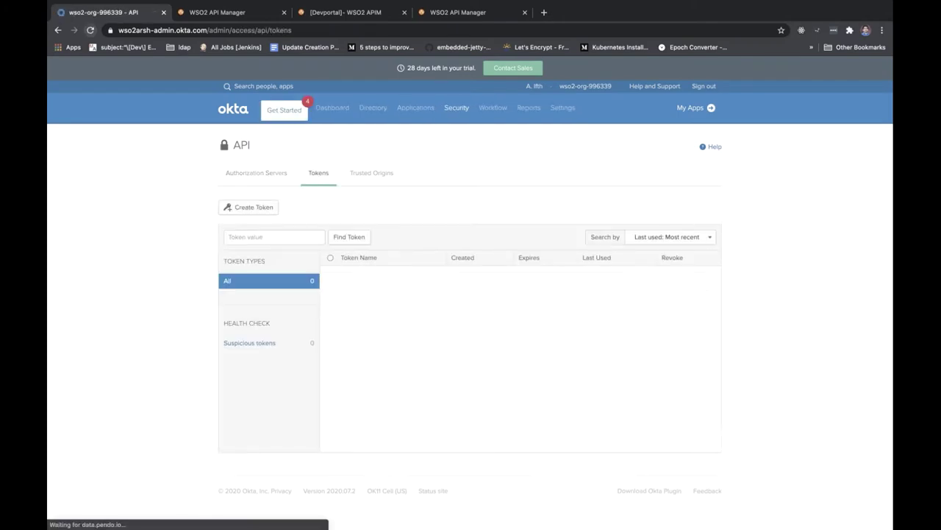
left_click(270, 209)
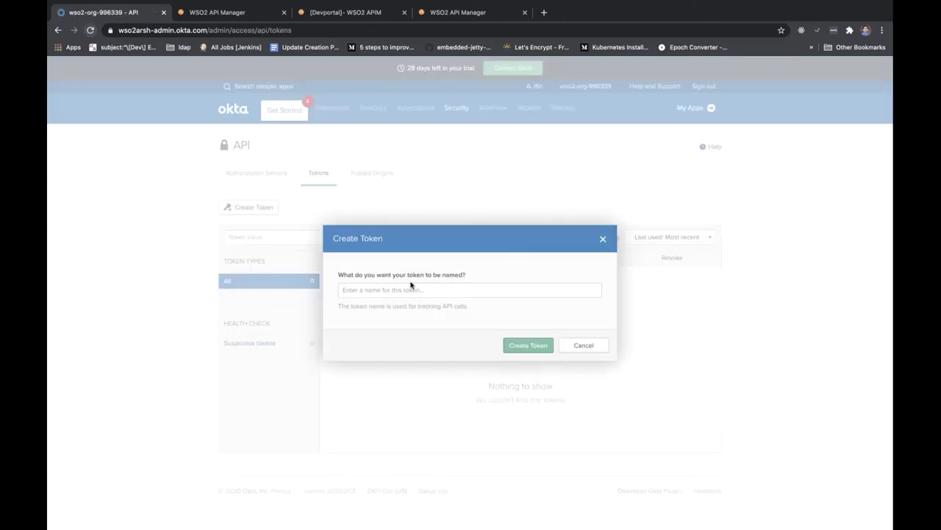
type("webinartoken")
left_click(520, 346)
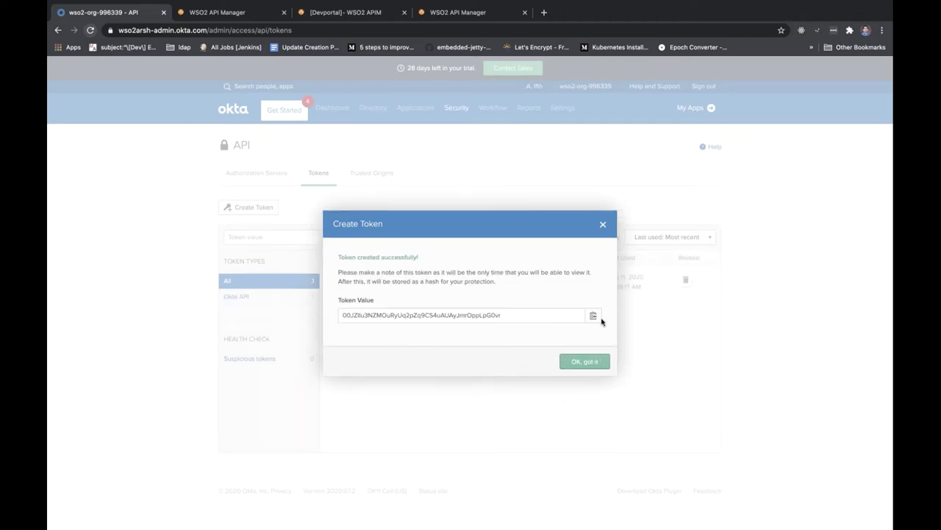
left_click(596, 316)
left_click(588, 359)
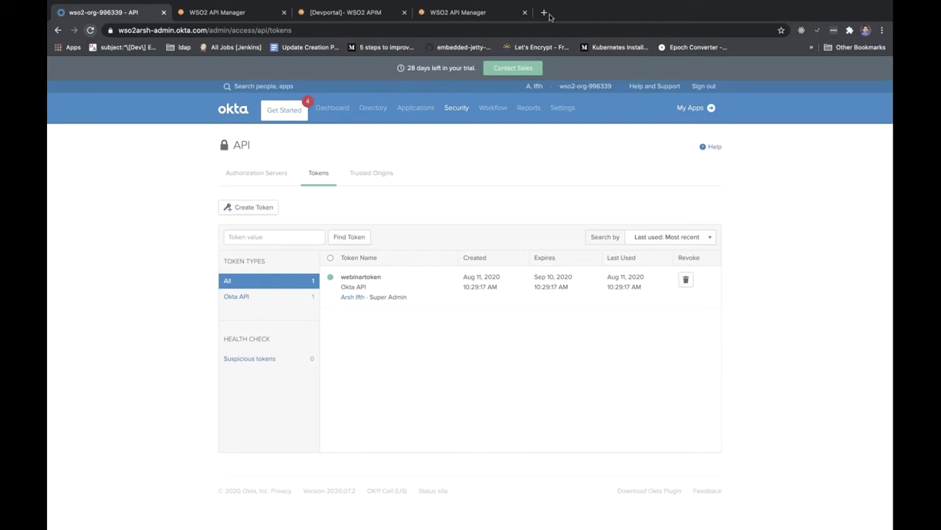
key("ctrl+t")
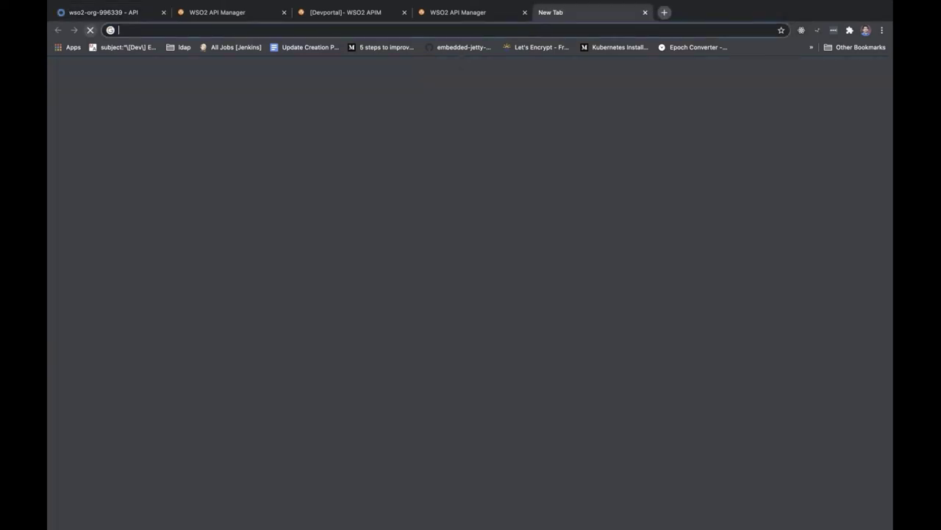
key("super+v")
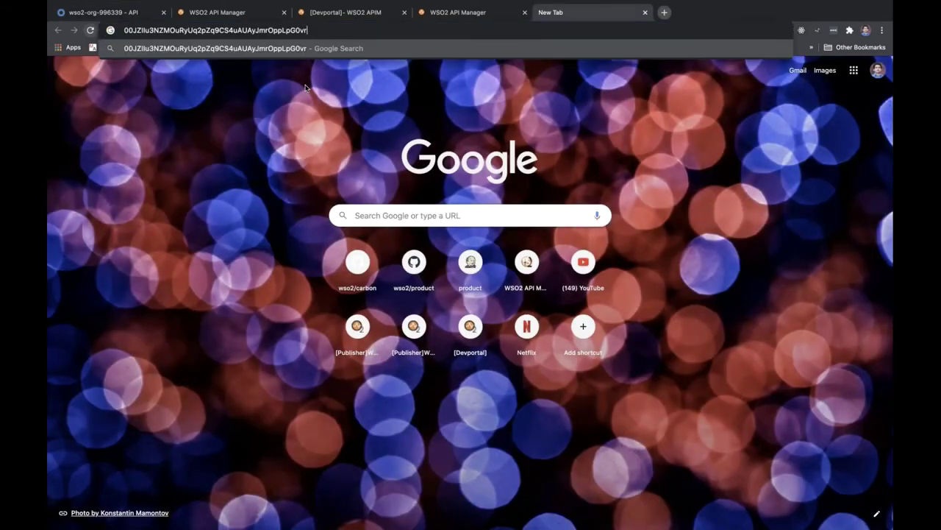
mouse_move(350, 13)
left_click(441, 13)
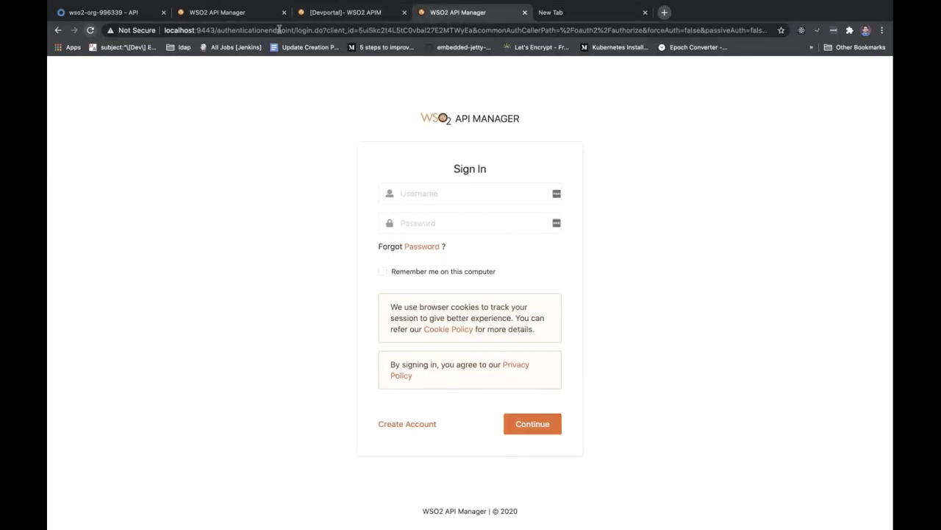
left_click_drag(215, 30, 735, 53)
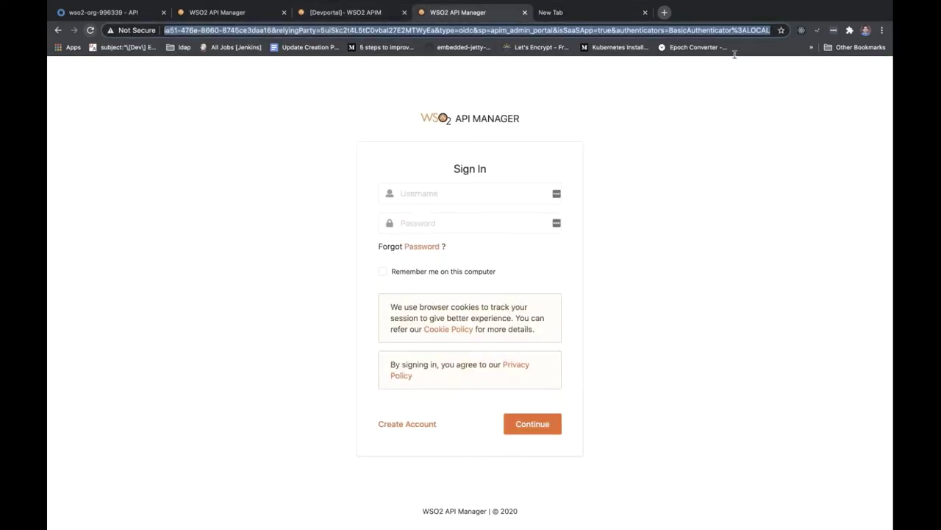
type("https://localhost:9443admin")
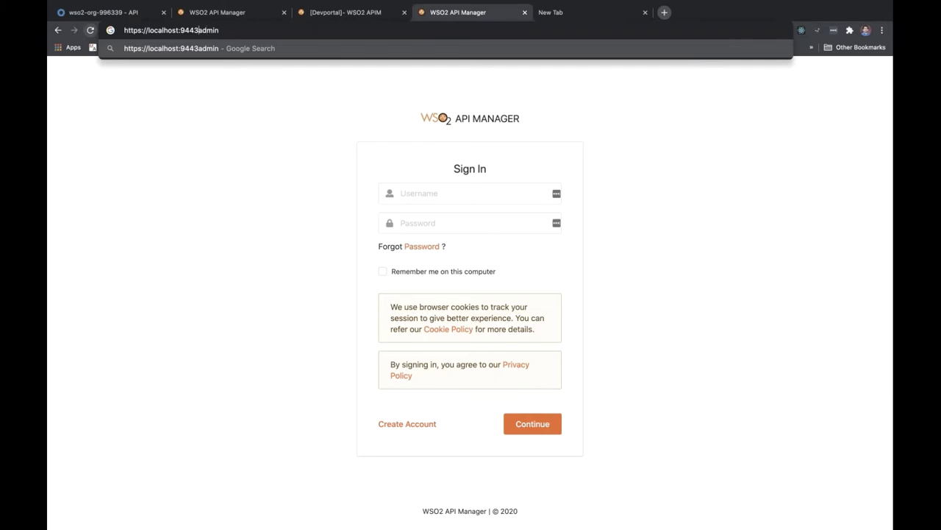
type("/")
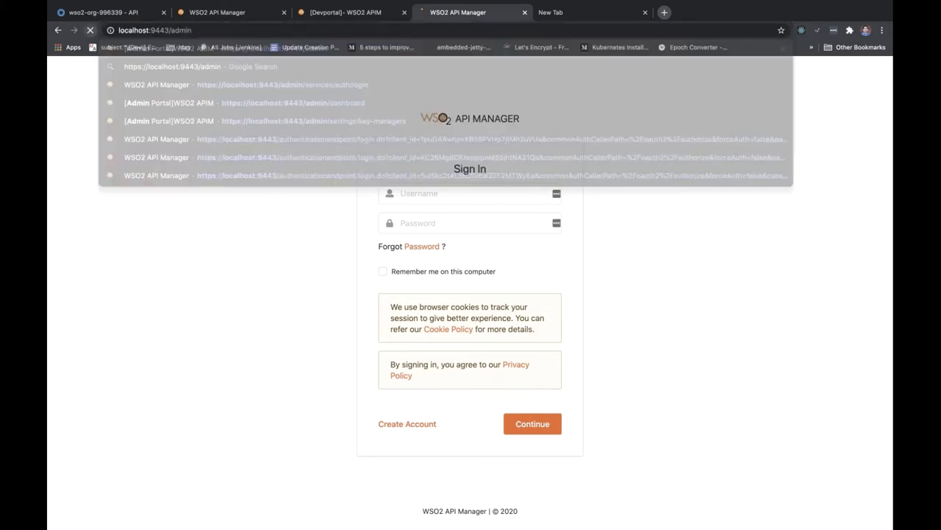
key("Return")
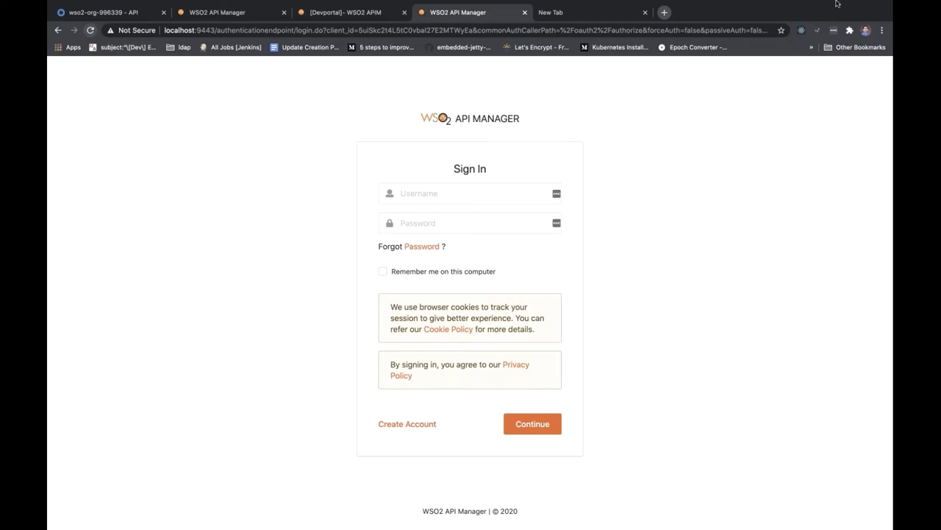
Step: Sign in to the Admin Portal with the admin credentials
left_click(491, 196)
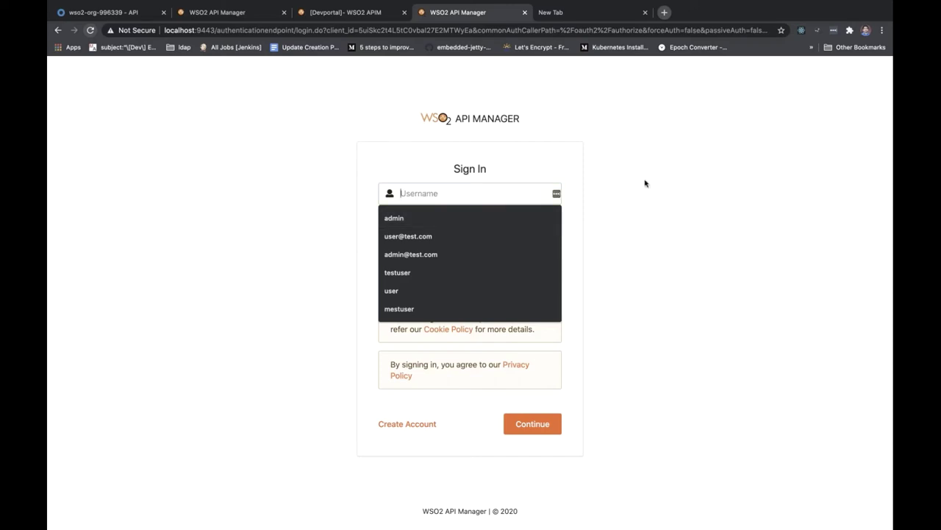
type("admin")
key("Tab")
type("admin")
key("Return")
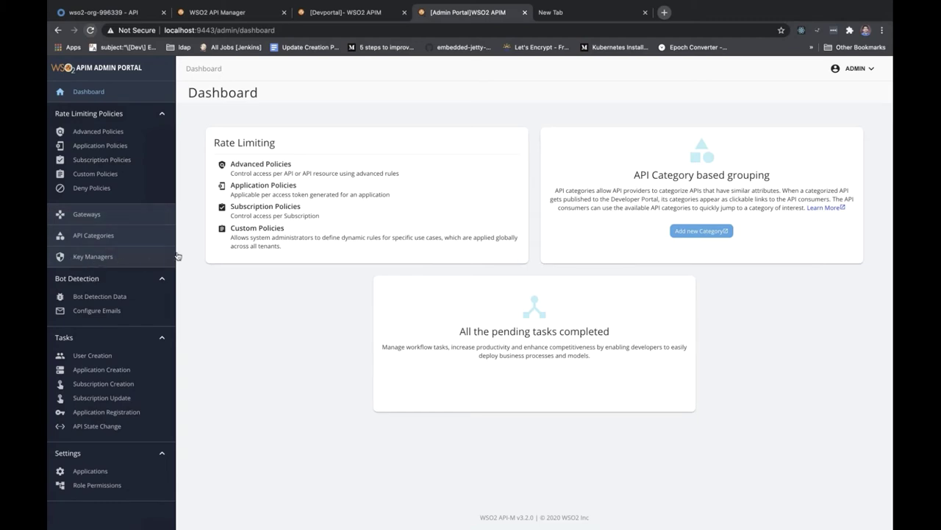
Step: Open Key Managers and start adding a new key manager
left_click(93, 257)
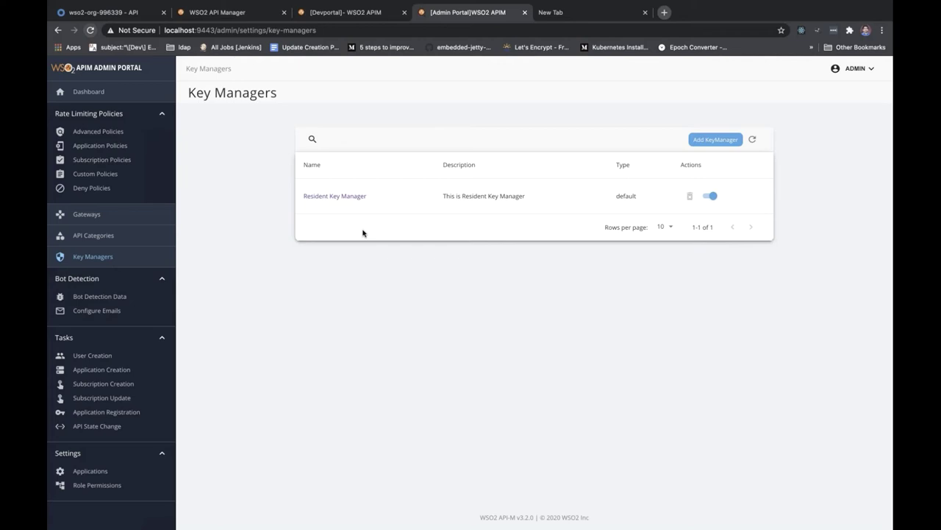
left_click(707, 147)
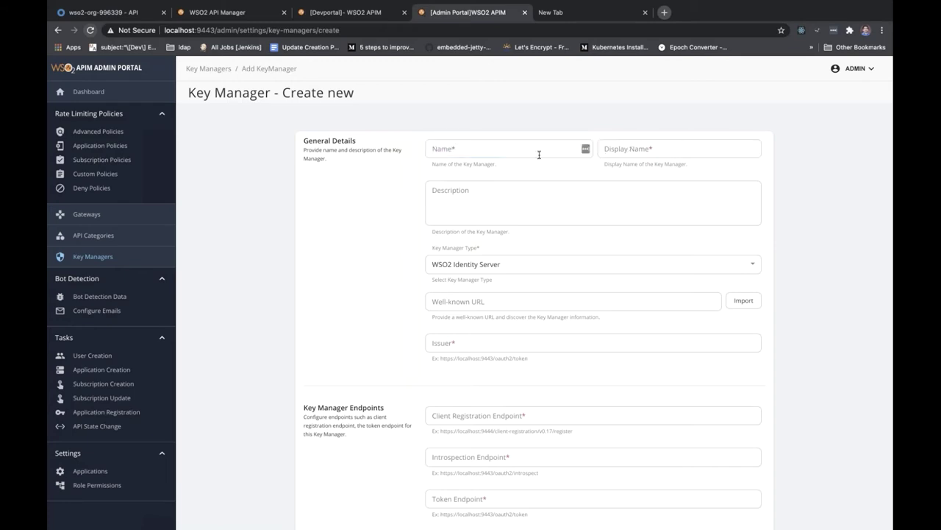
Step: Enter oktakm as the key manager Name and Secondary as the Display Name
left_click(657, 148)
left_click(555, 149)
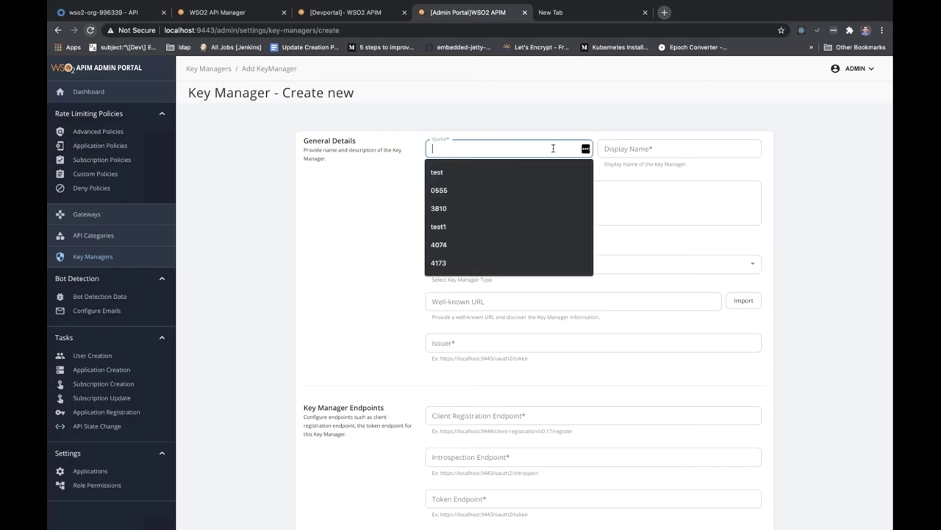
left_click(559, 127)
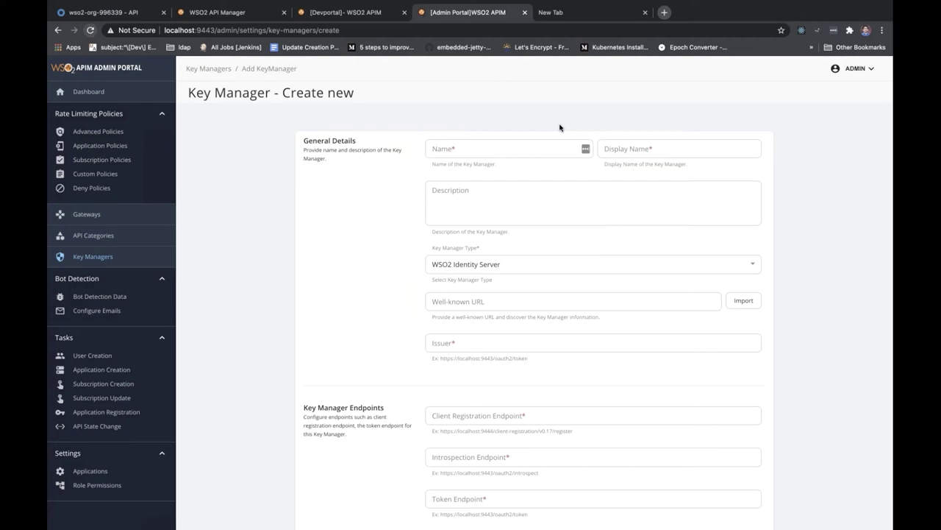
left_click(537, 144)
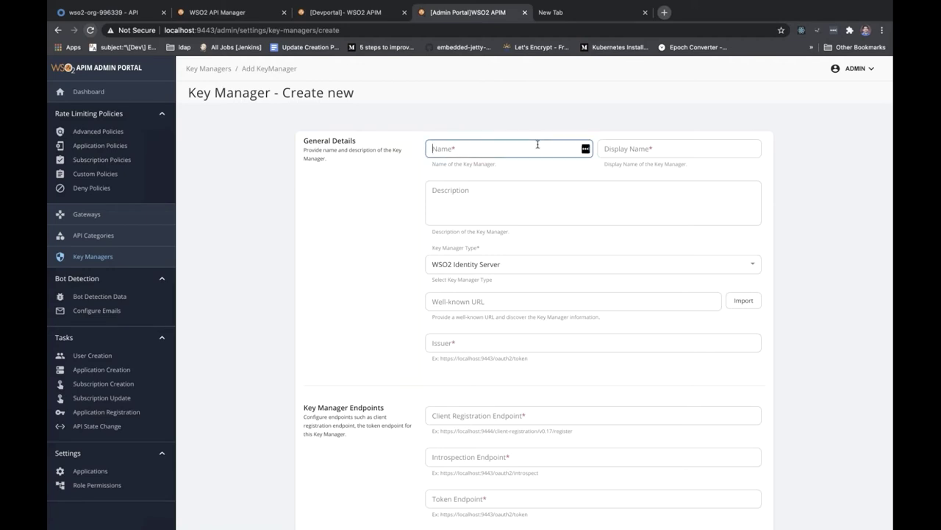
type("oktakm")
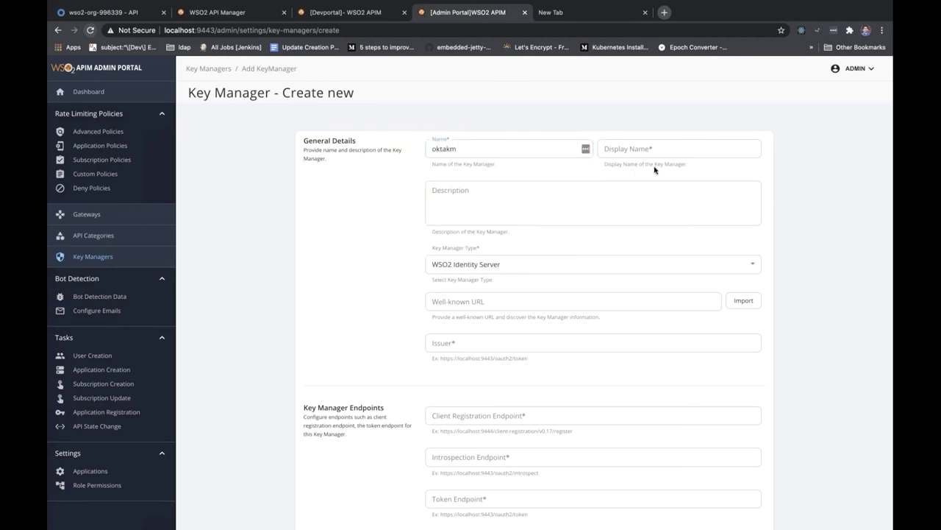
left_click(669, 155)
left_click(668, 155)
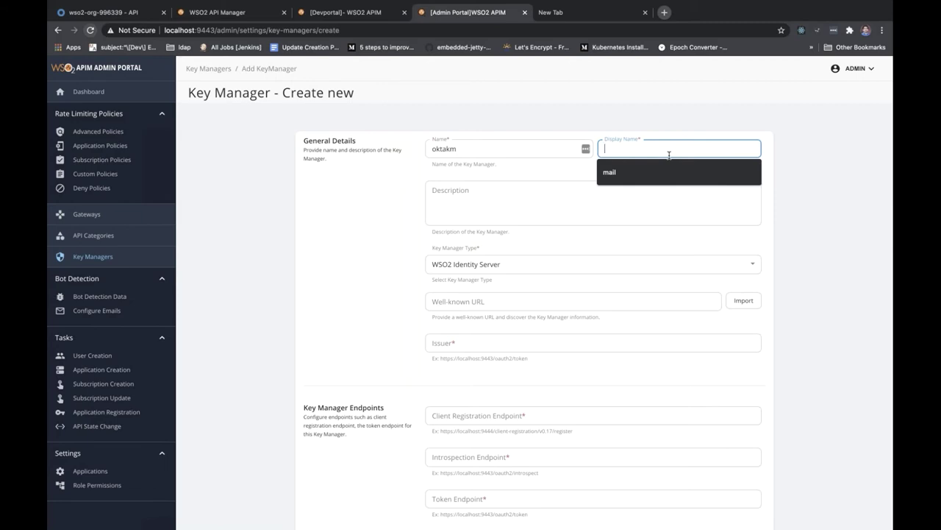
type("Seco")
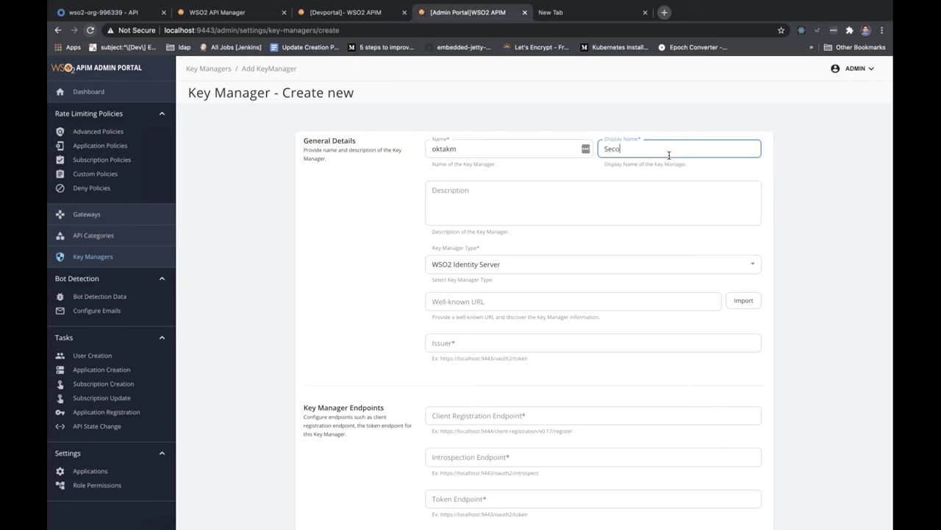
type("nday")
type("ry")
Step: Add the description 'This is the okta km'
left_click(609, 196)
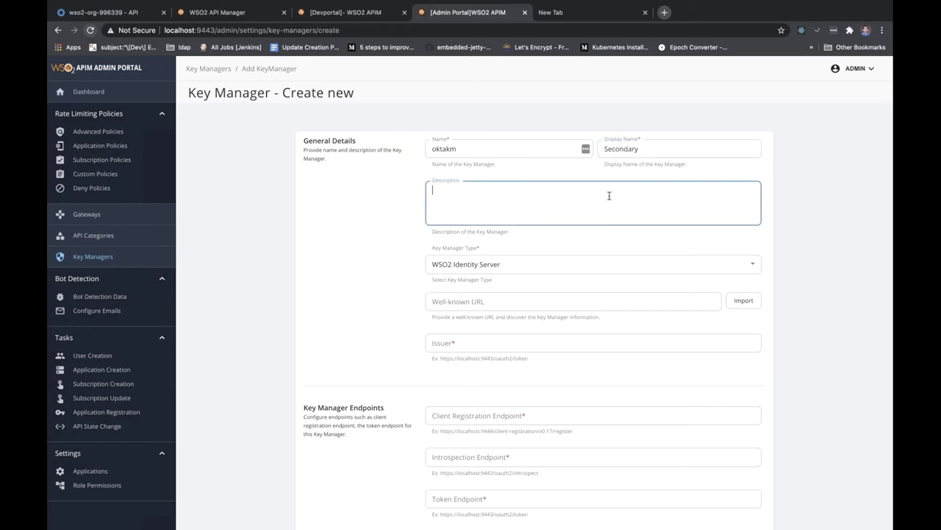
type("This is ")
type("an ok")
type("t")
key("BackSpace")
key("BackSpace")
key("BackSpace")
type("the okta km")
left_click(503, 250)
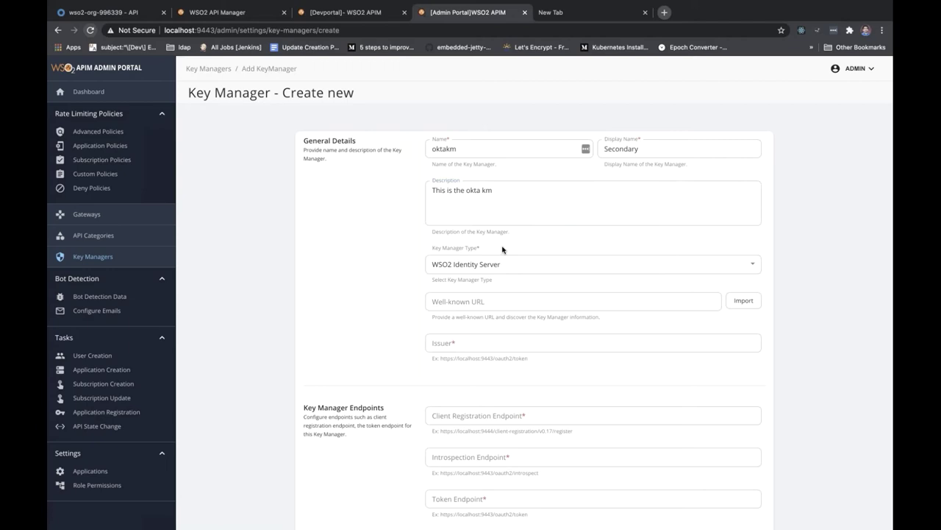
Step: Set the Key Manager Type to Okta and look over the endpoint fields
left_click(463, 273)
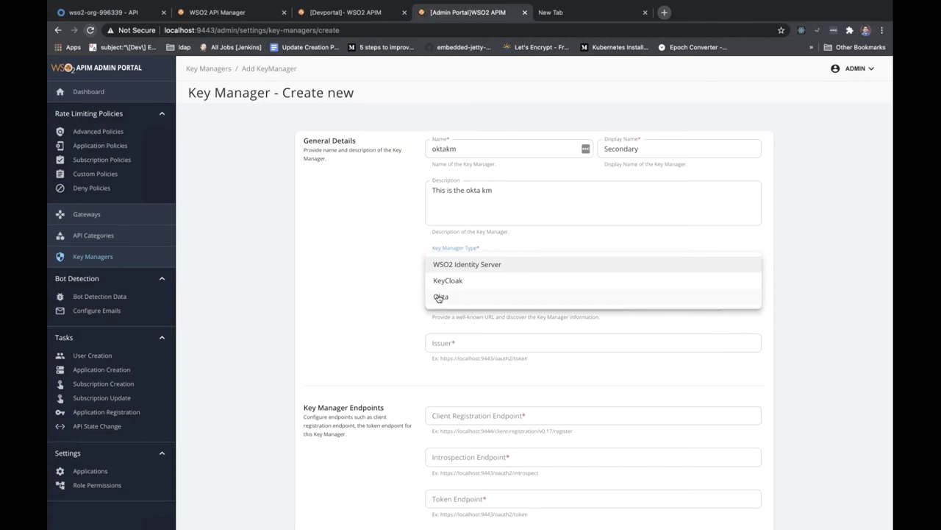
left_click(441, 297)
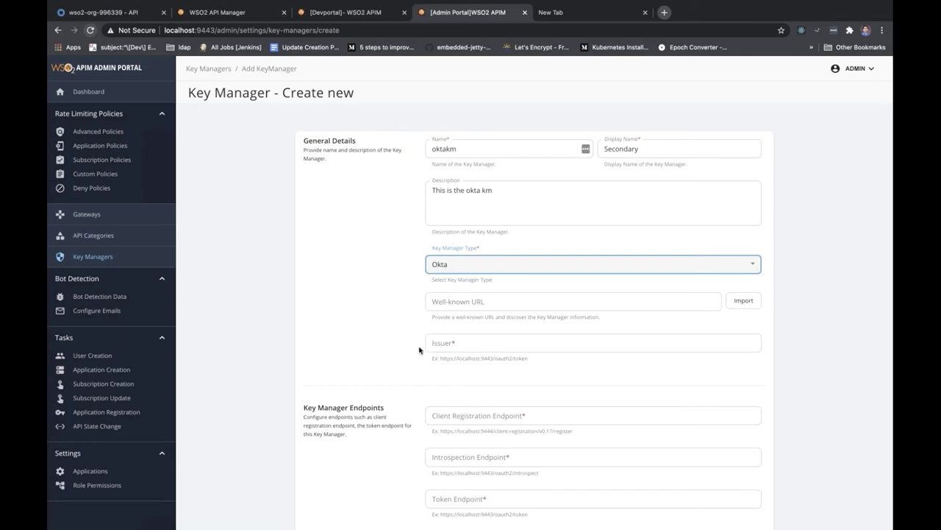
scroll(420, 350, "down", 3)
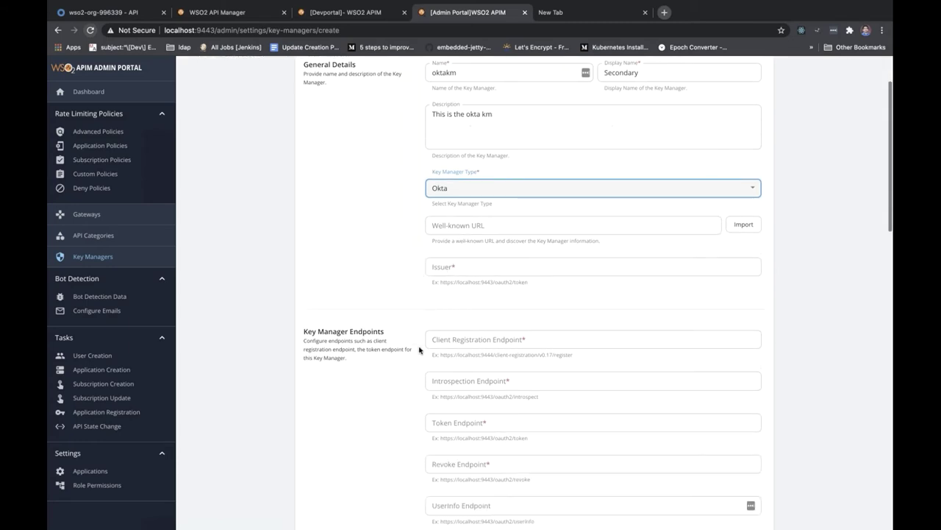
scroll(419, 350, "down", 2)
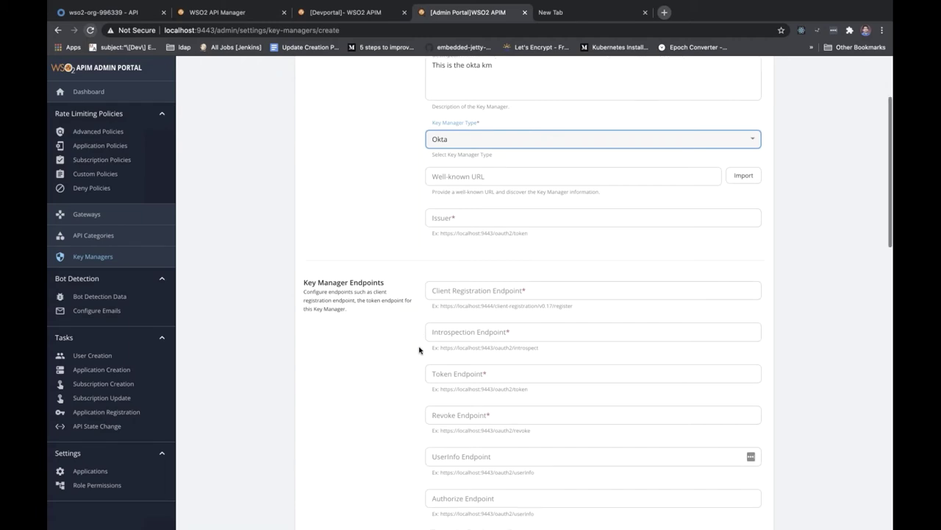
scroll(419, 350, "up", 1)
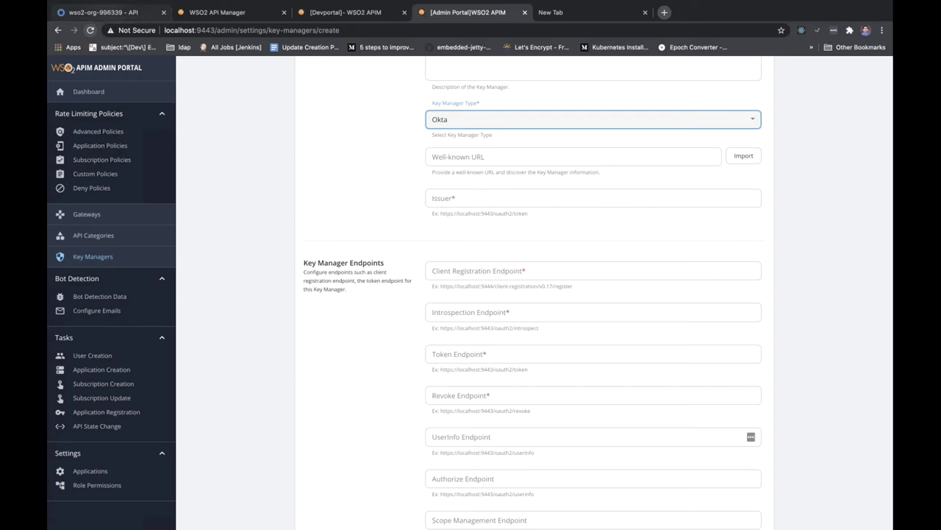
left_click(104, 10)
Step: Copy the Metadata URI link of Okta's default authorization server and return to the Admin Portal
left_click(418, 115)
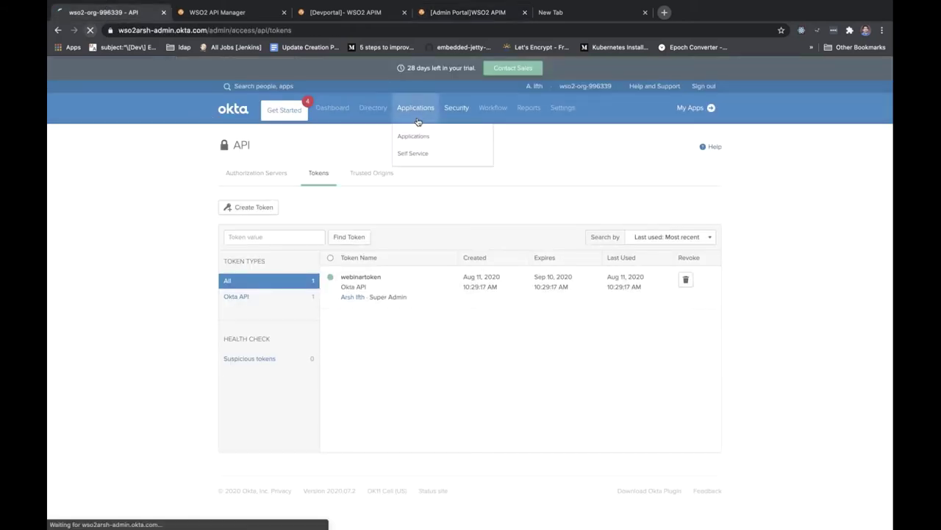
mouse_move(446, 109)
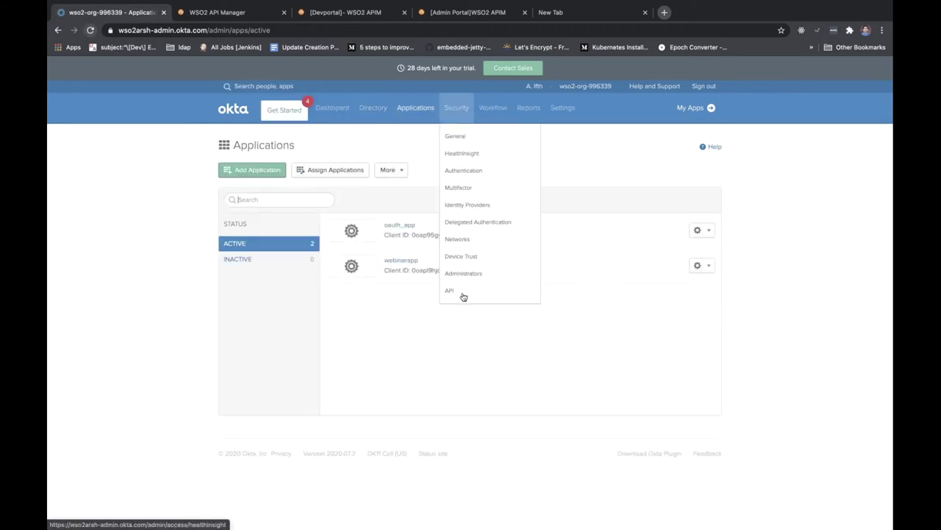
left_click(462, 294)
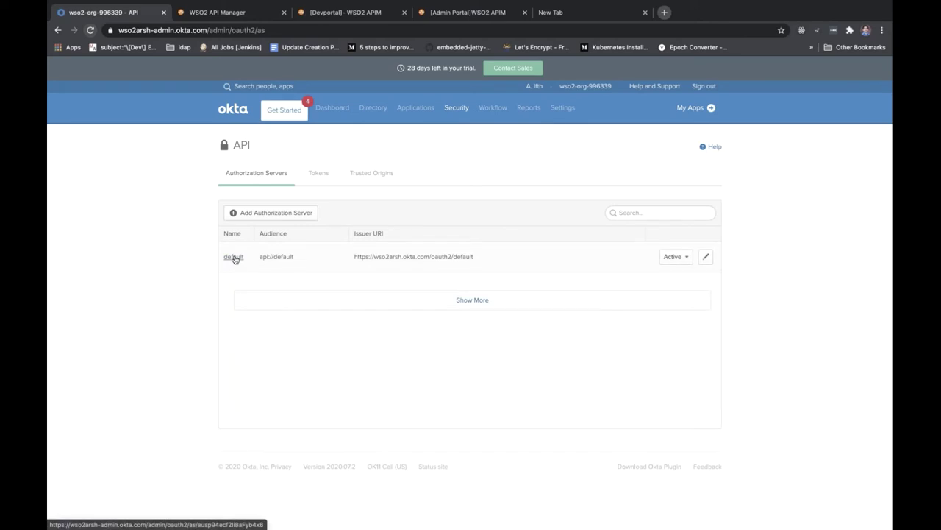
left_click(234, 257)
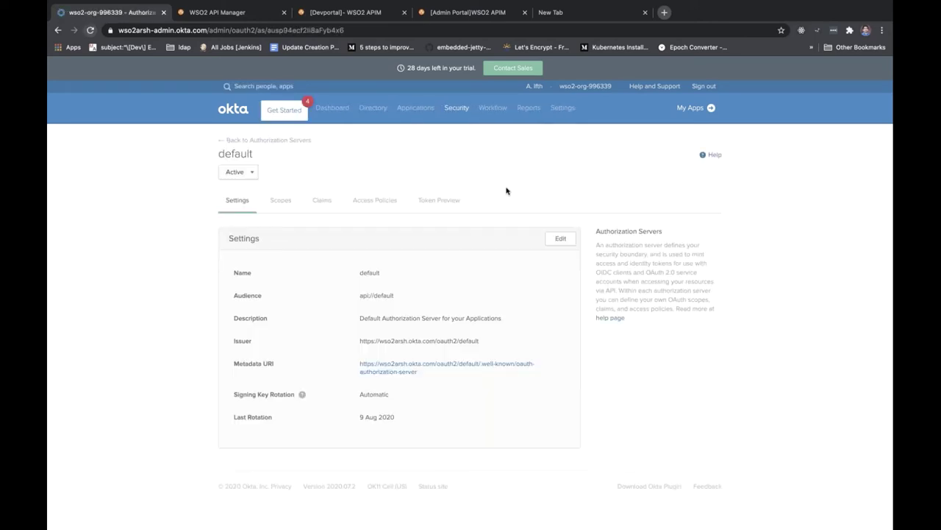
right_click(398, 373)
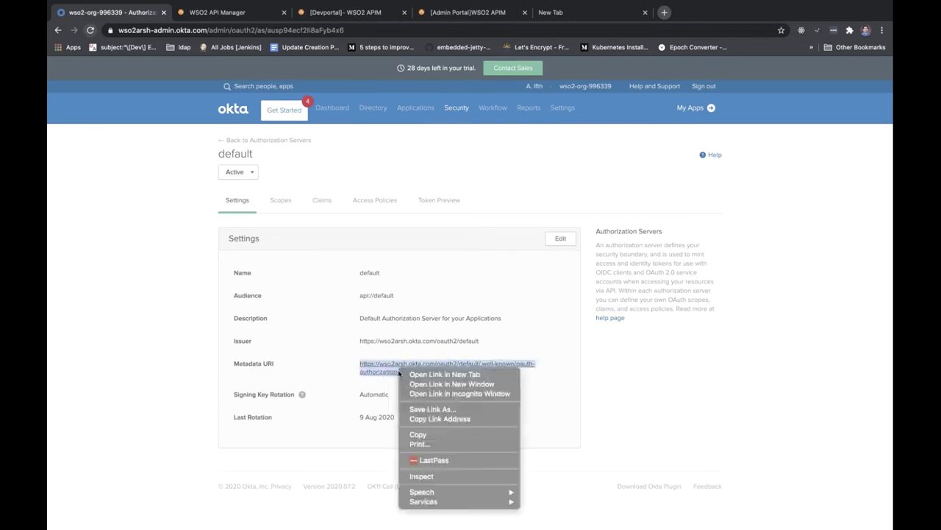
left_click(440, 418)
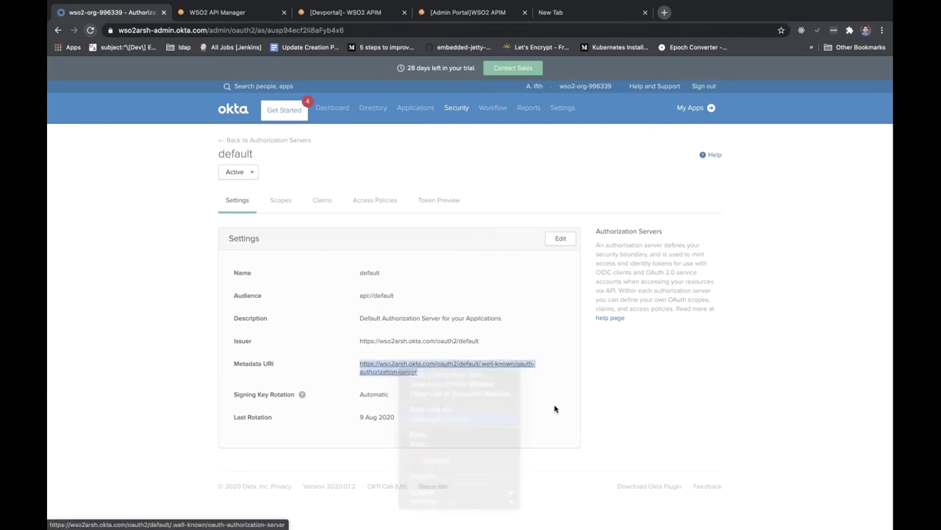
left_click(467, 13)
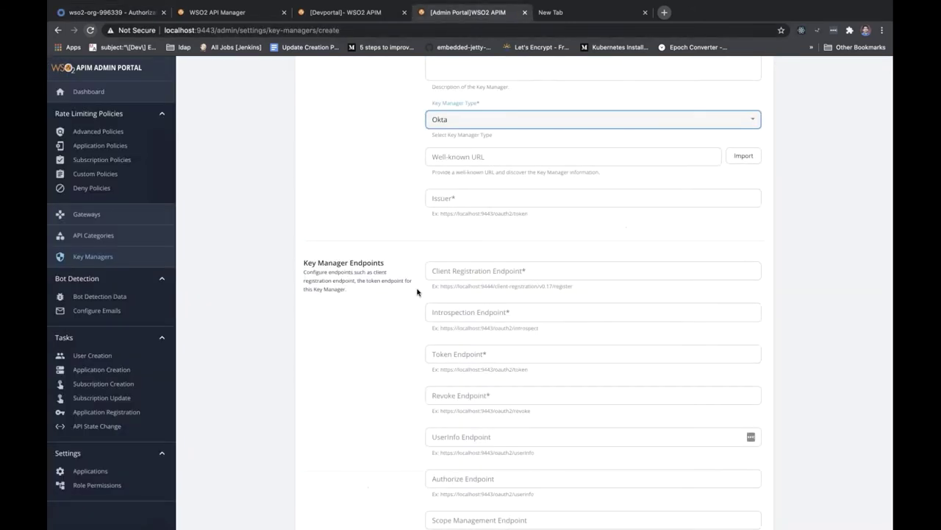
Step: Paste the Okta metadata URI into Well-known URL and import the key manager details
left_click(485, 156)
right_click(485, 154)
left_click(510, 218)
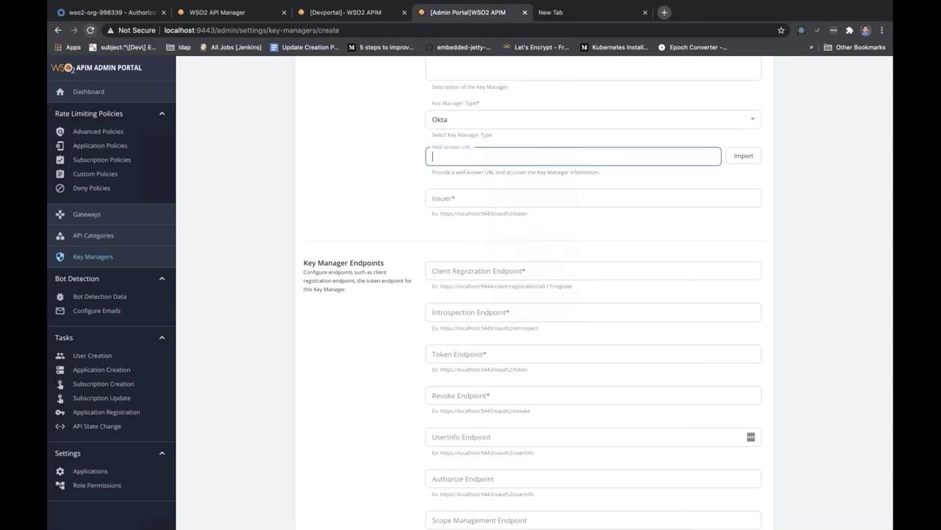
left_click(743, 158)
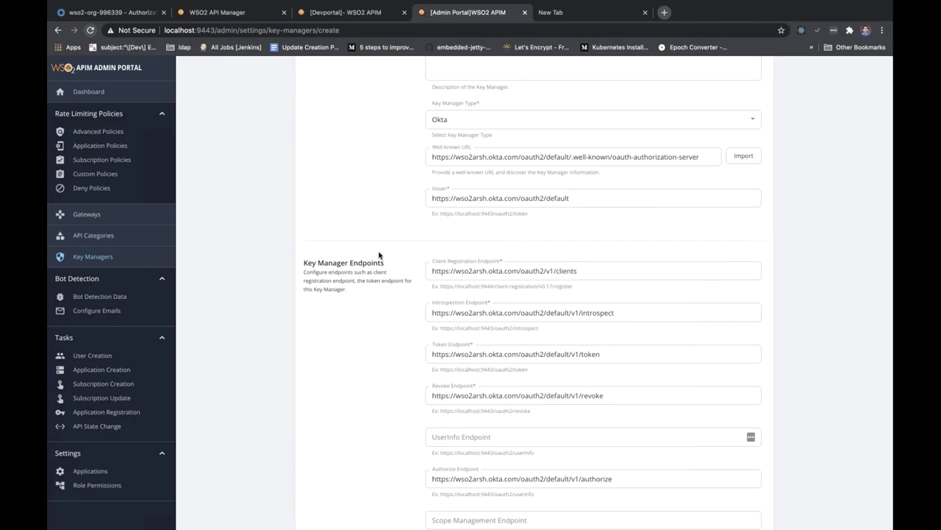
Step: Review the imported issuer, endpoints, grant types and JWKS certificate URL
scroll(378, 255, "down", 2)
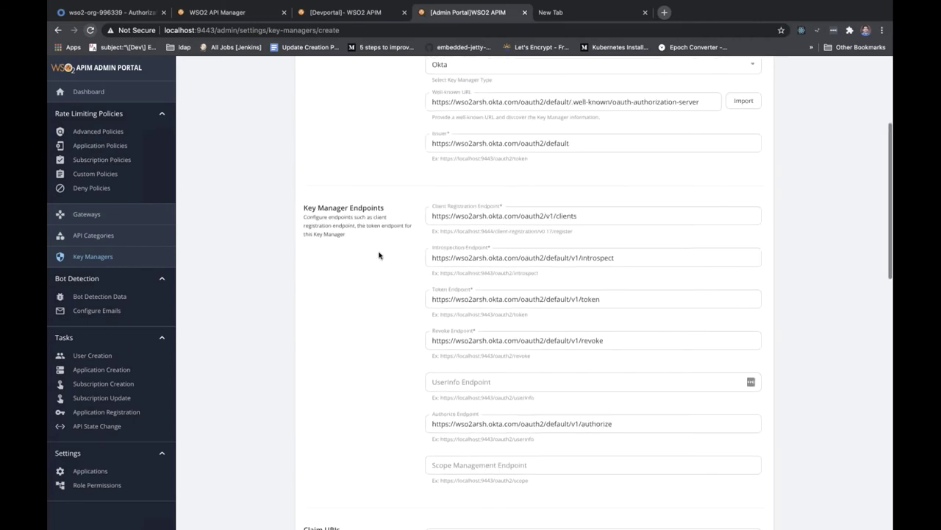
scroll(378, 255, "up", 1)
left_click(566, 173)
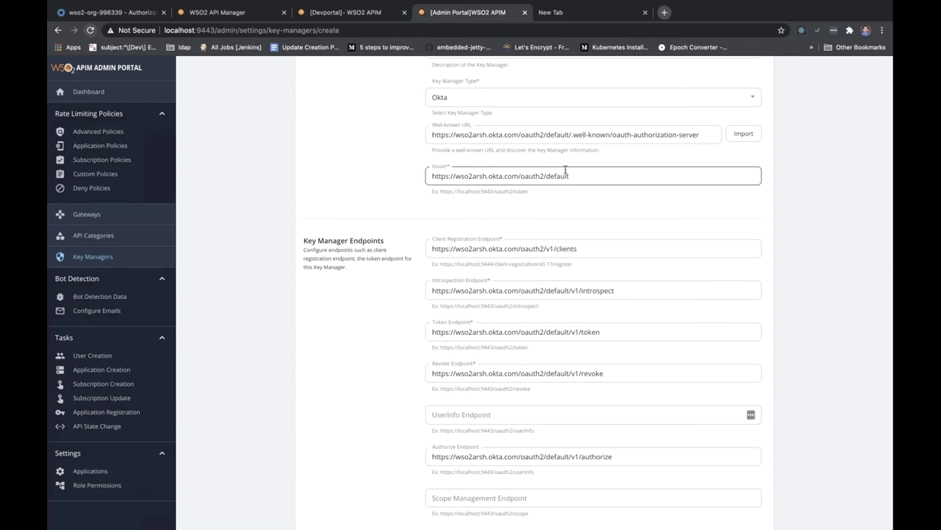
left_click(406, 212)
scroll(405, 212, "down", 3)
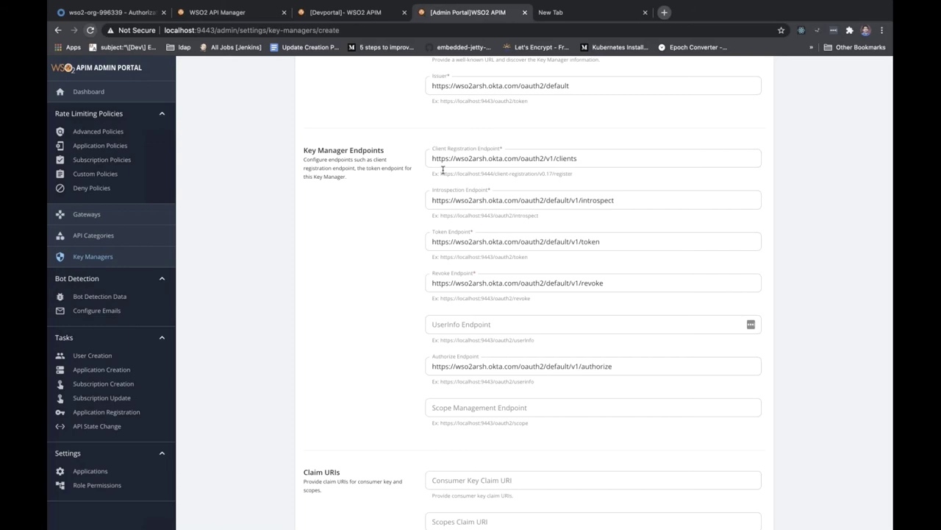
scroll(443, 170, "up", 3)
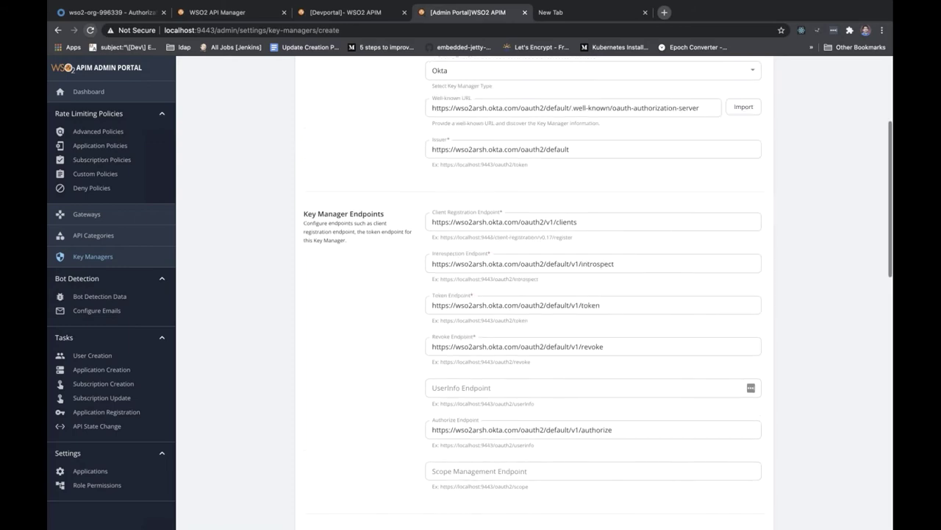
scroll(426, 181, "down", 1)
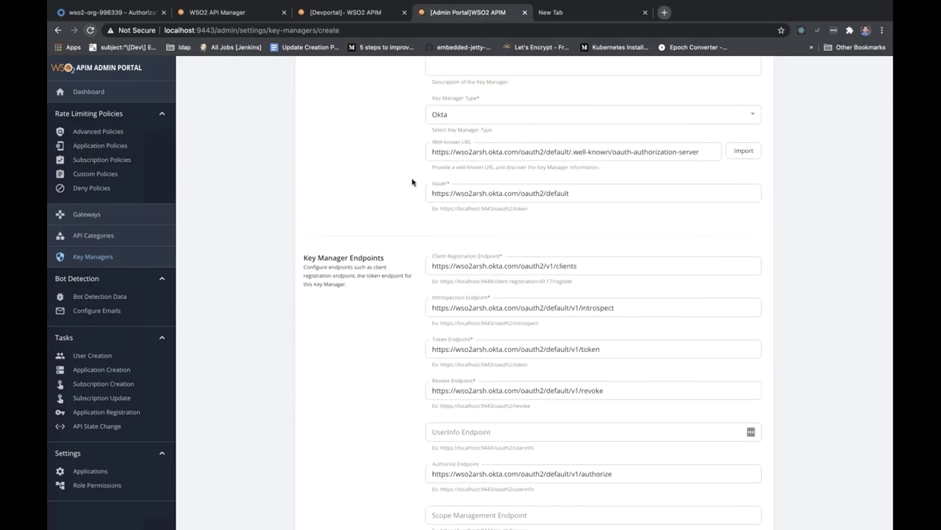
scroll(404, 257, "down", 5)
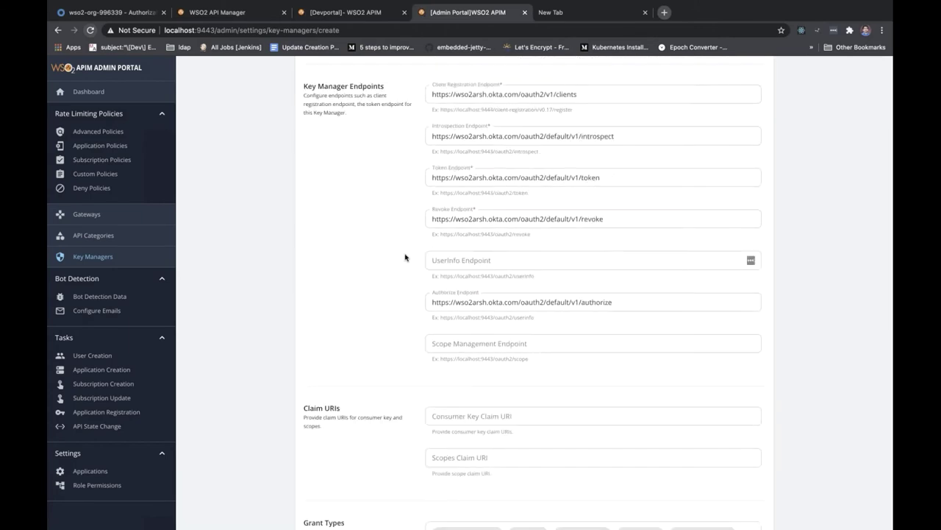
scroll(405, 257, "down", 2)
scroll(405, 258, "down", 4)
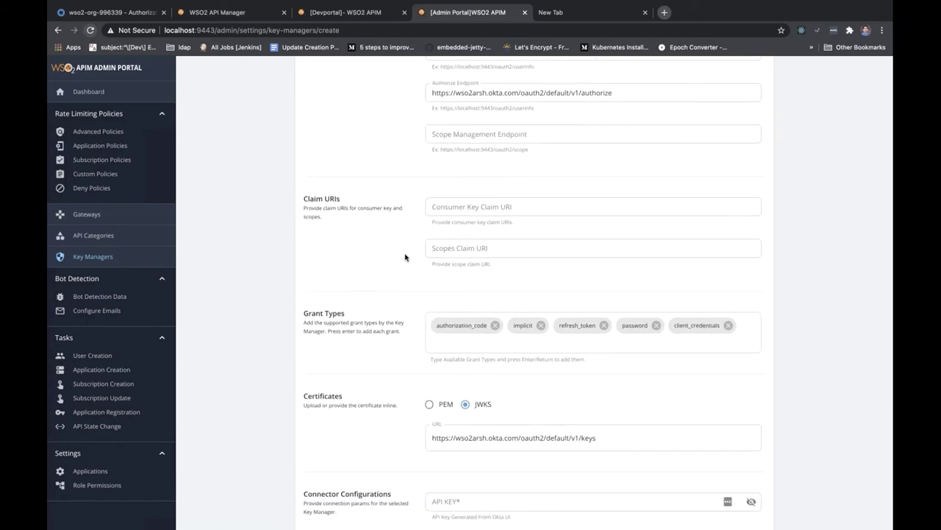
scroll(404, 257, "up", 1)
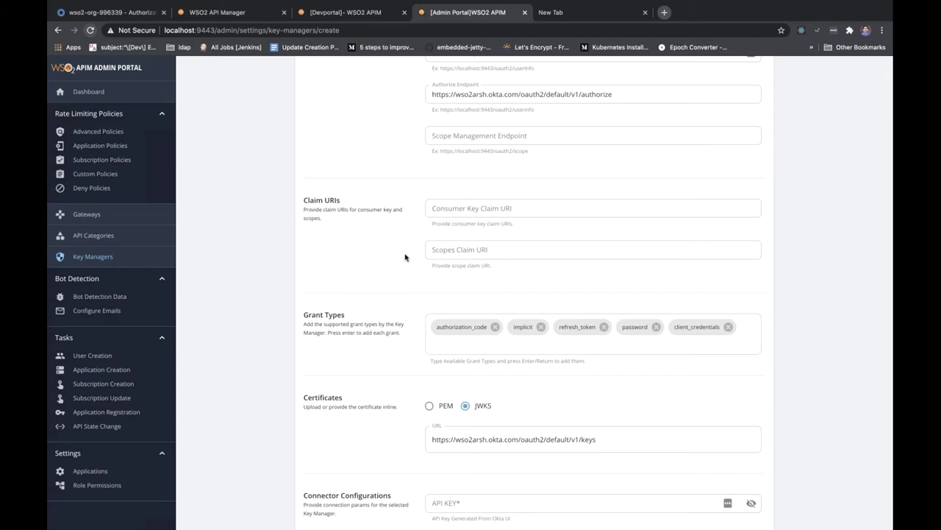
Step: Fill Consumer Key Claim URI with cid and Scopes Claim URI with scp
left_click(447, 212)
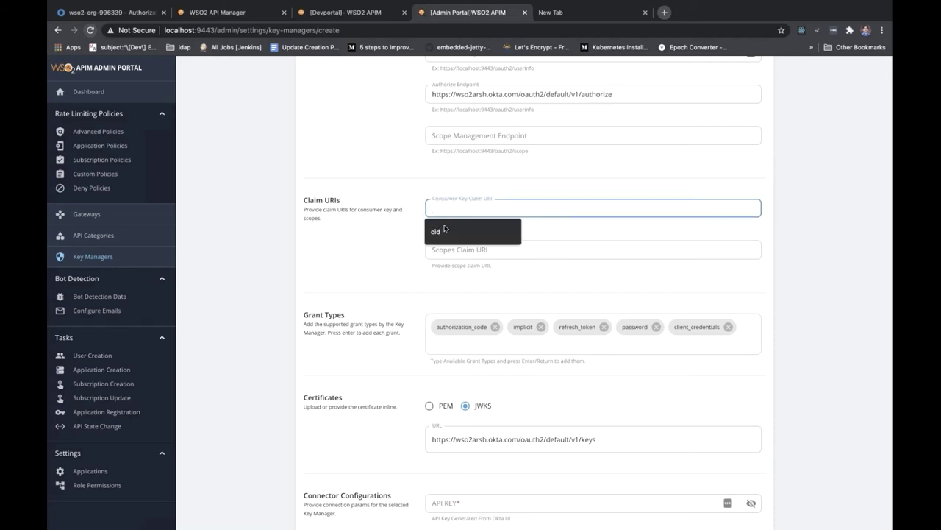
left_click(428, 231)
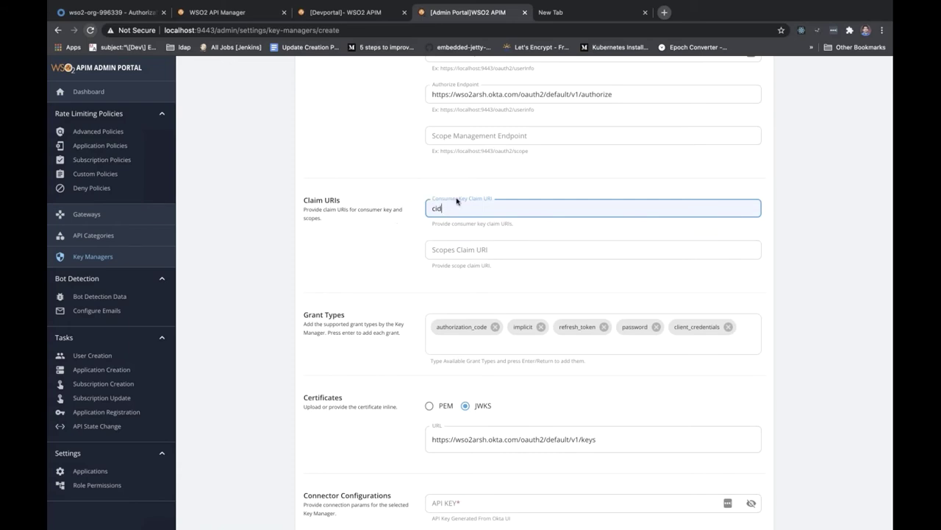
left_click(450, 250)
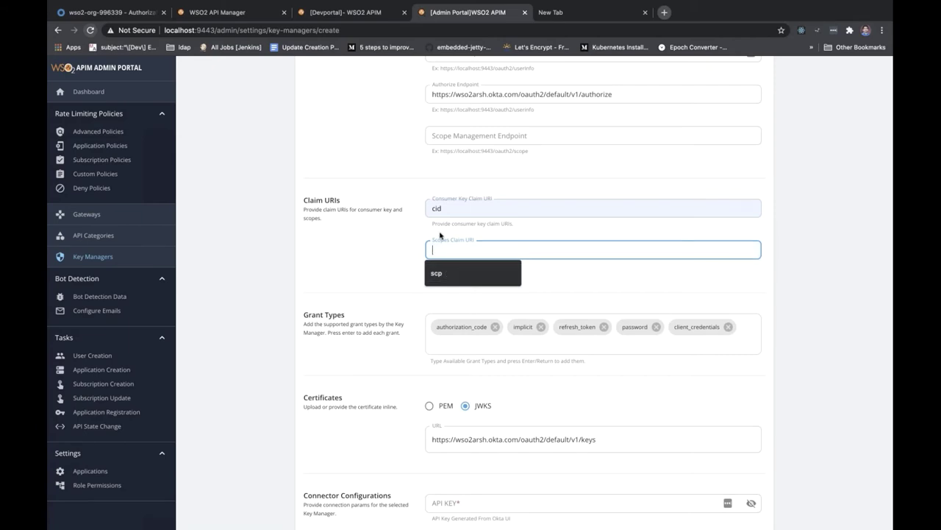
left_click(441, 274)
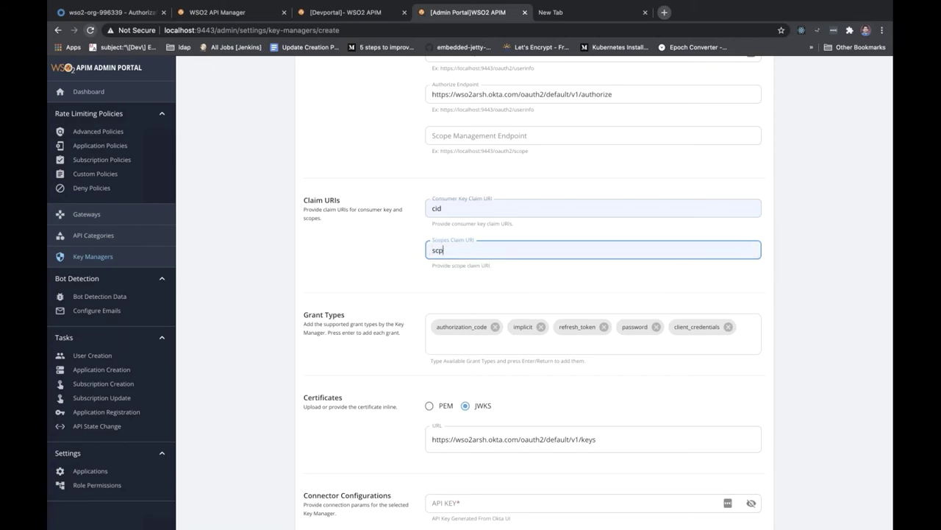
left_click(416, 248)
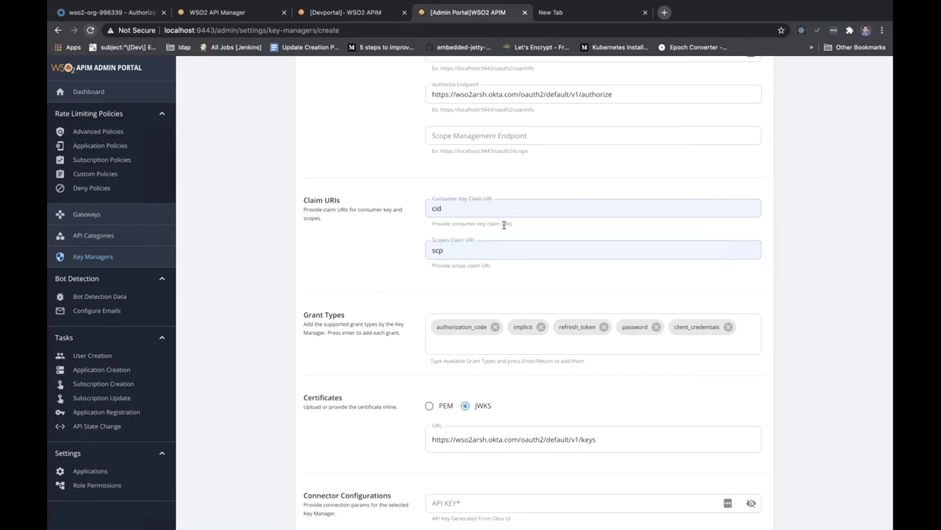
left_click(453, 257)
left_click(428, 233)
scroll(411, 226, "down", 4)
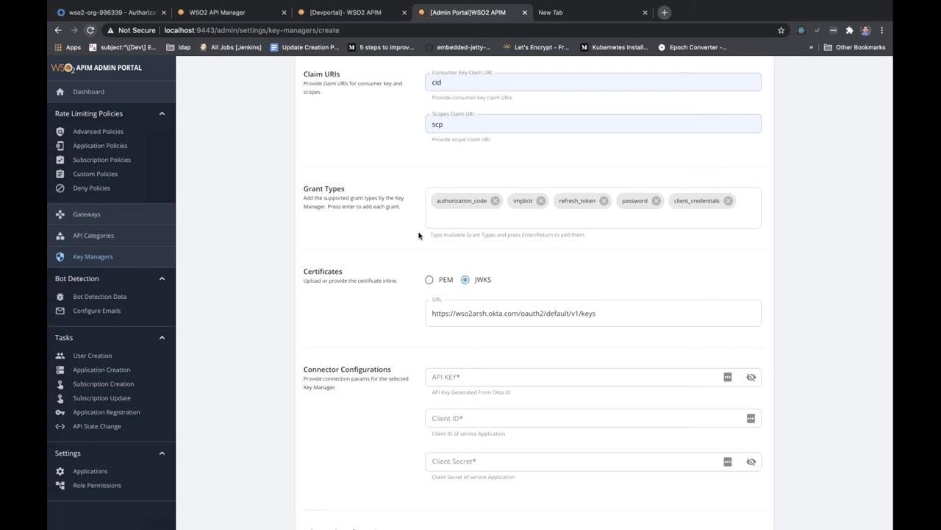
scroll(403, 334, "down", 2)
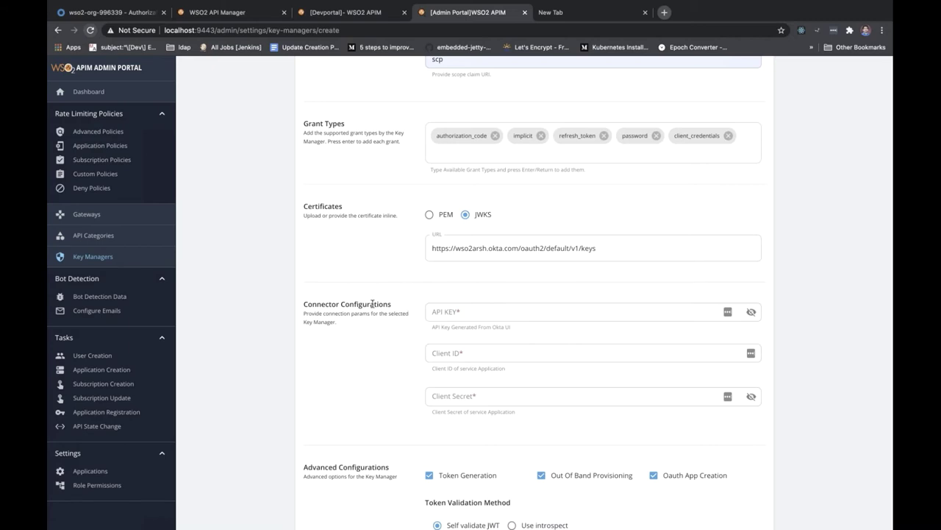
scroll(372, 304, "down", 2)
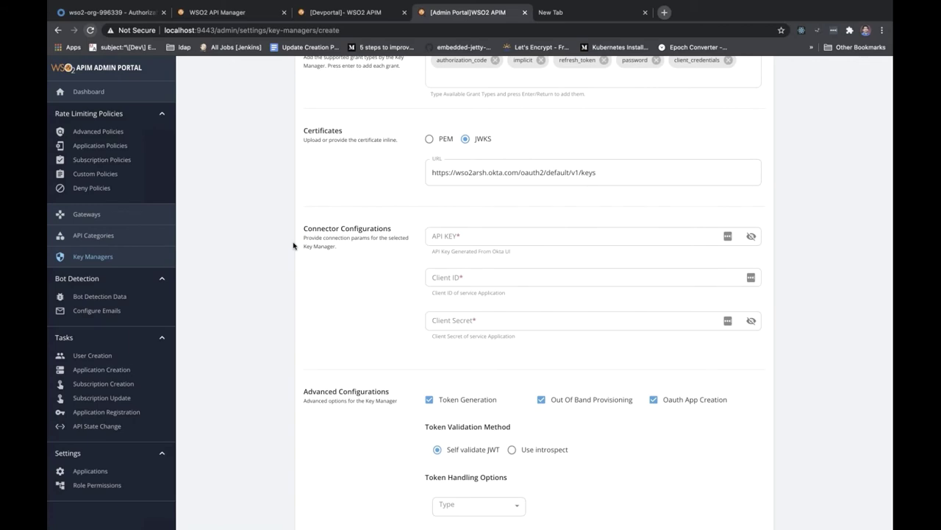
Step: Paste the copied Okta API key into the key manager's API KEY field
left_click(553, 12)
key("super+a")
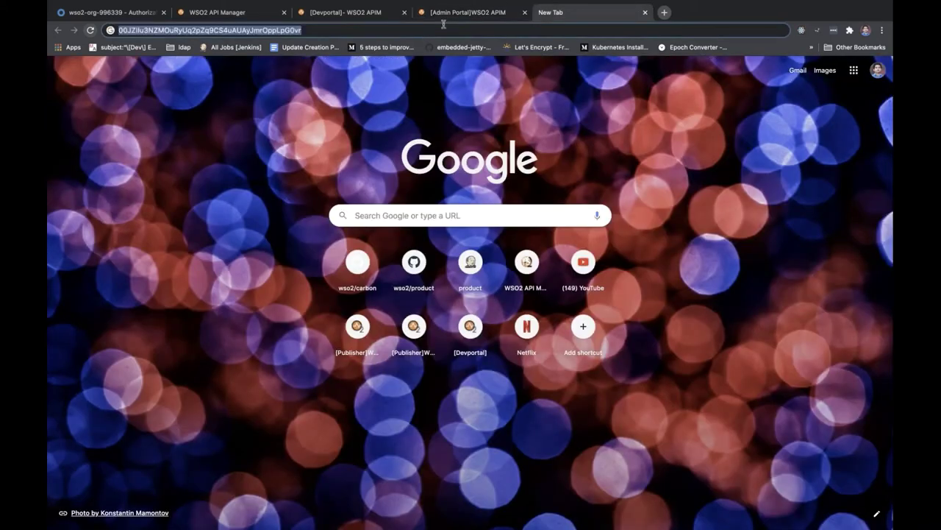
key("super+c")
left_click(448, 13)
left_click(453, 236)
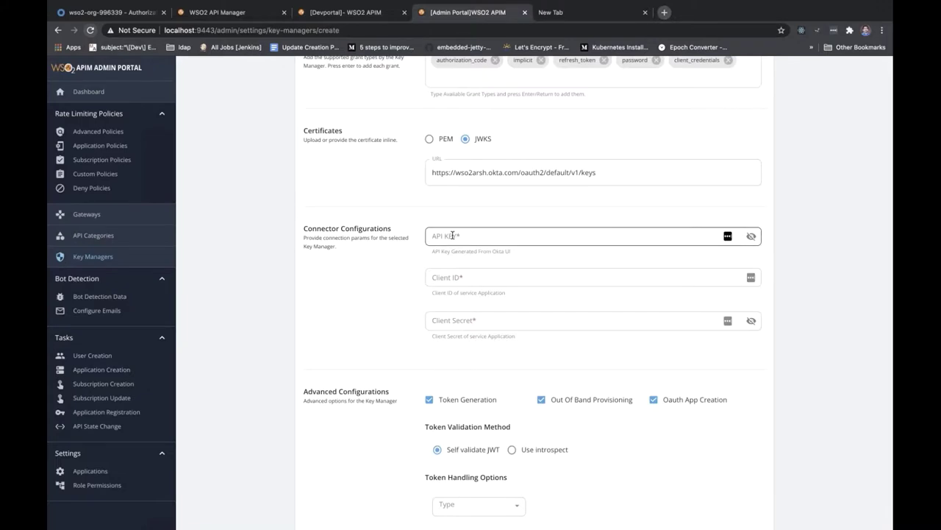
key("super+v")
Step: Copy the Okta webinarapp Client ID into the key manager's Client ID field
left_click(492, 278)
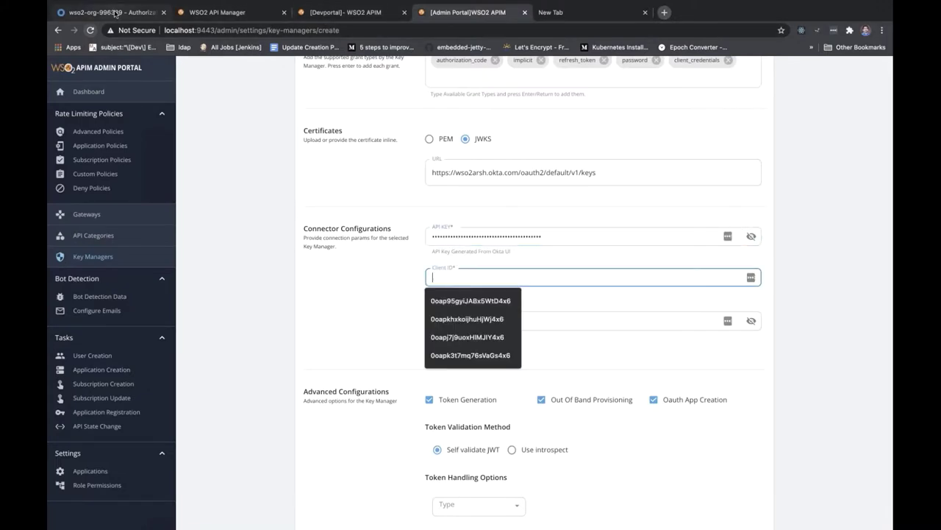
left_click(410, 289)
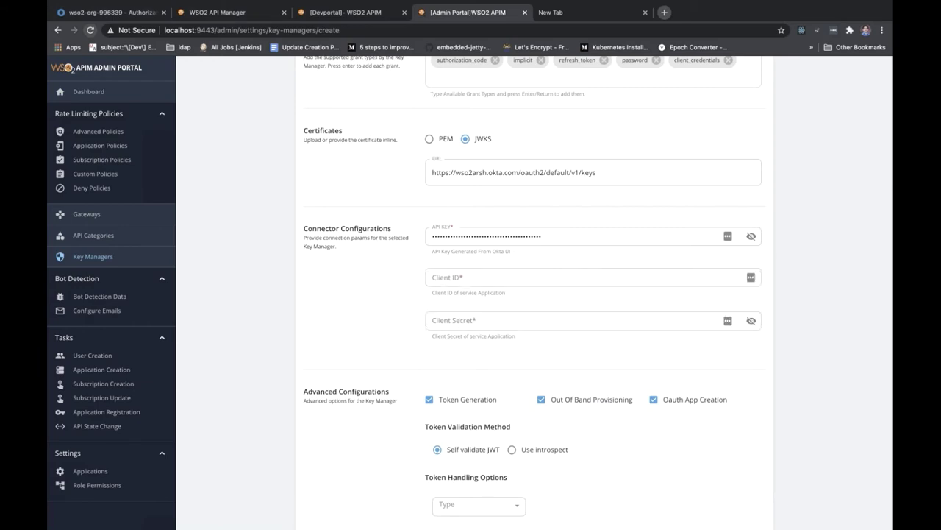
left_click(120, 10)
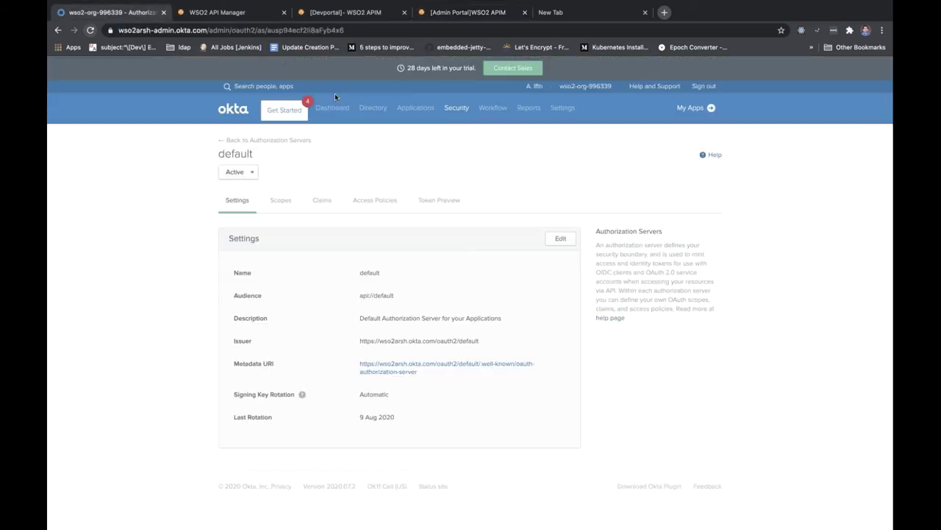
mouse_move(416, 110)
left_click(406, 136)
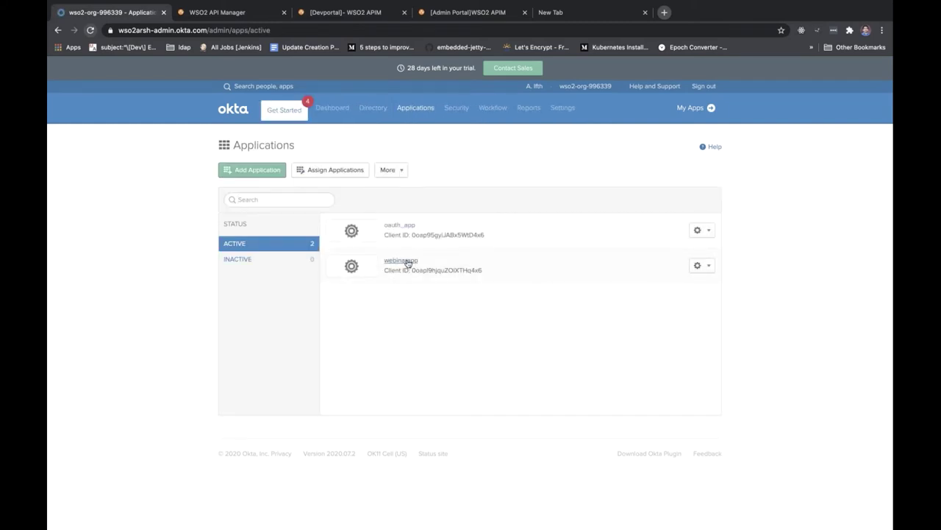
left_click(401, 260)
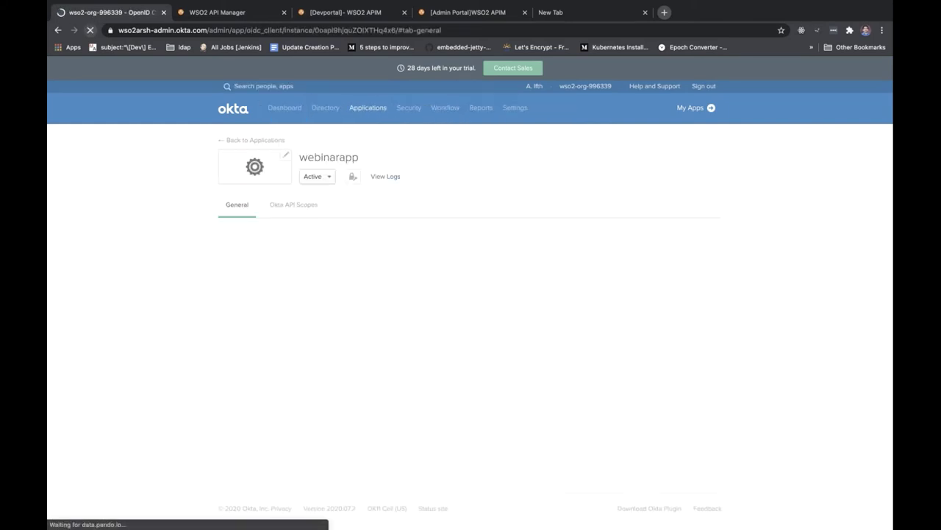
left_click(551, 383)
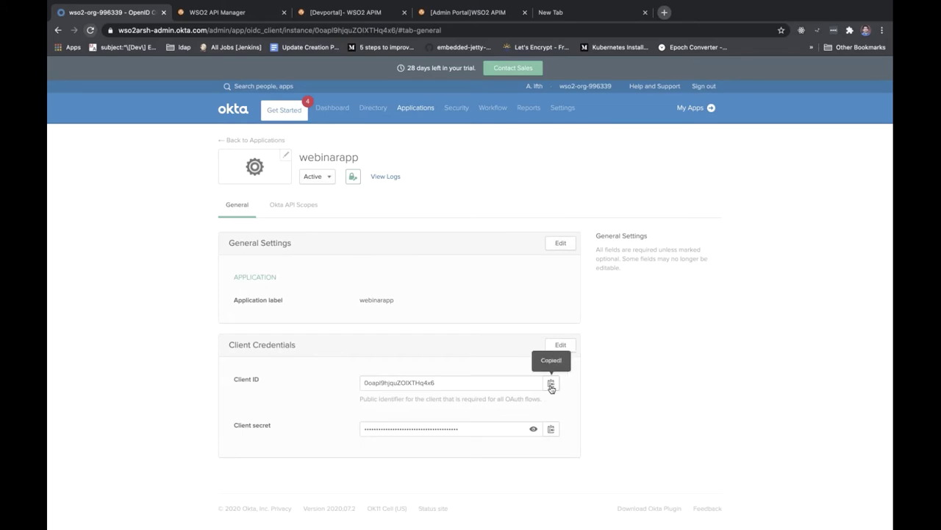
left_click(480, 14)
key("Tab")
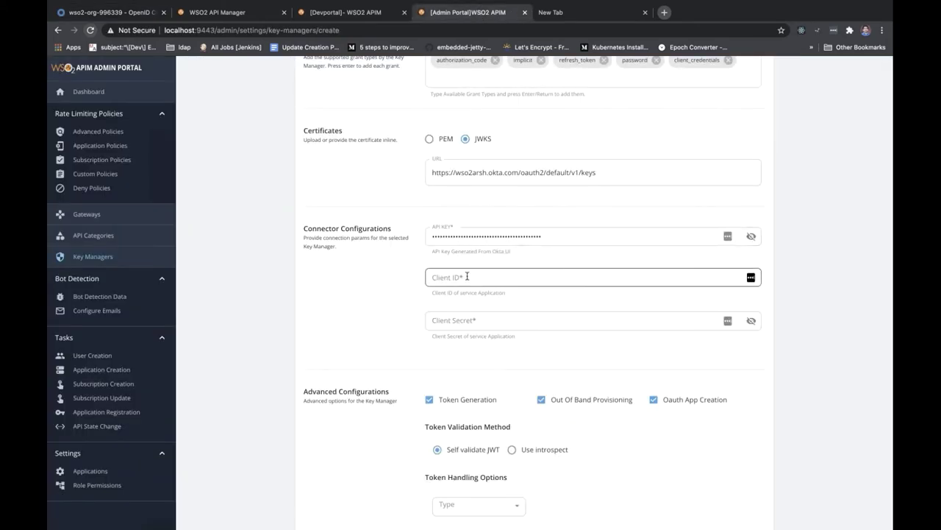
key("super+v")
Step: Copy the webinarapp client secret into the key manager's Client Secret field
left_click(346, 13)
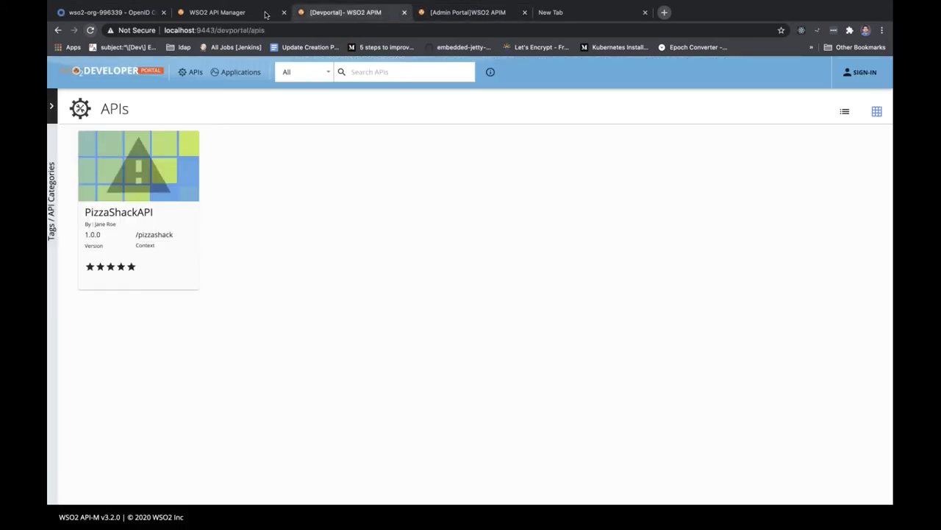
left_click(217, 12)
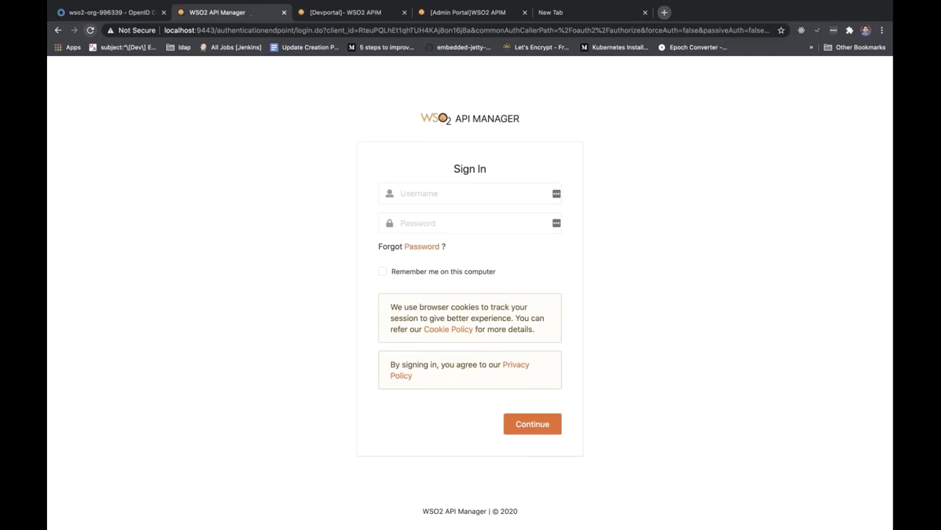
left_click(86, 11)
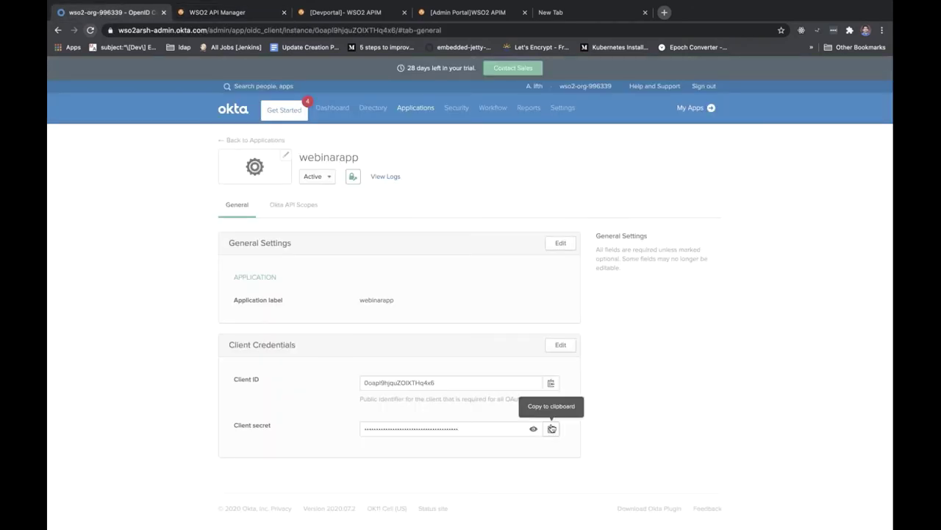
left_click(551, 429)
left_click(471, 13)
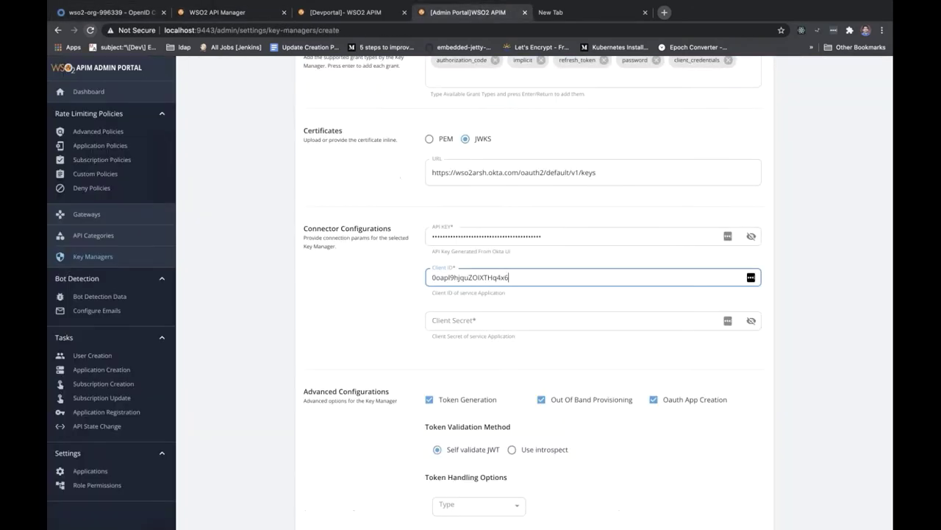
left_click(549, 320)
key("super+v")
left_click(547, 346)
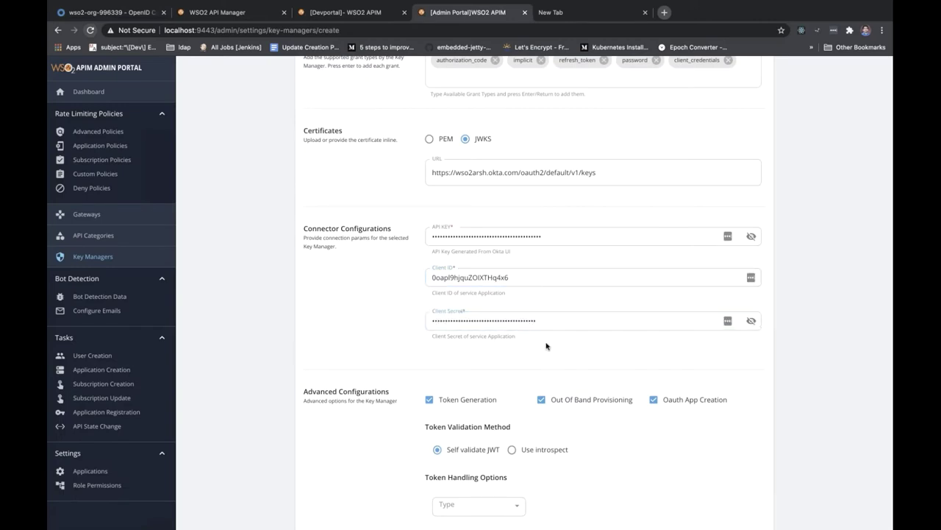
scroll(546, 346, "down", 3)
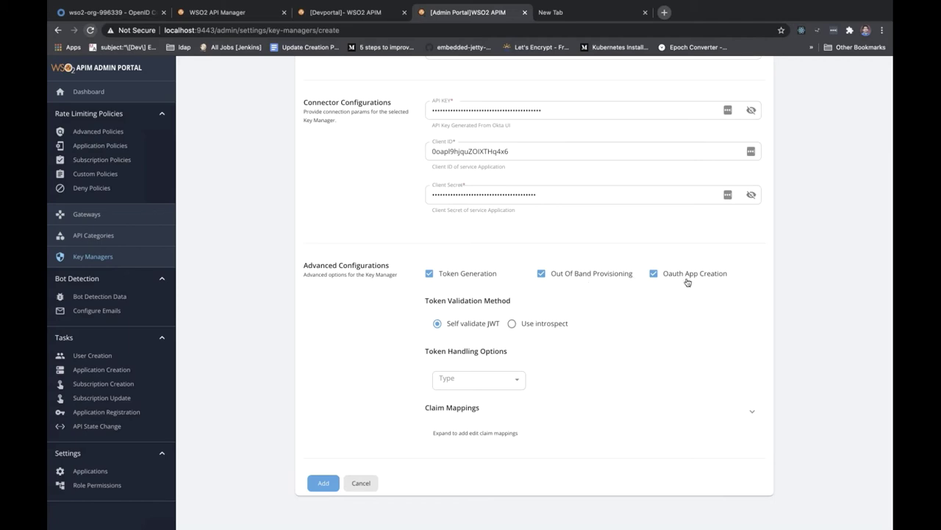
Step: Uncheck Out Of Band Provisioning under Advanced Configurations
left_click(542, 274)
Step: Choose JWT as the token handling type, leaving Claim Key and Claim Value Regex empty
scroll(413, 382, "down", 1)
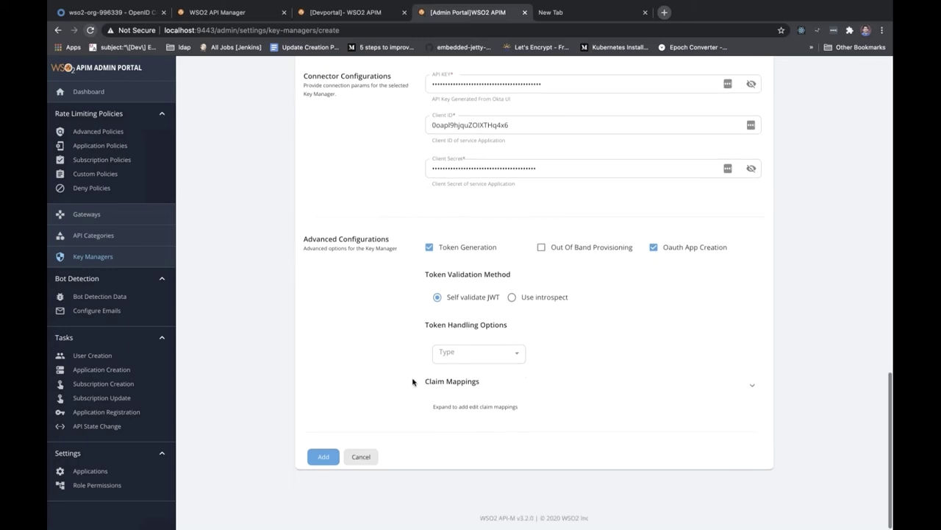
left_click(473, 356)
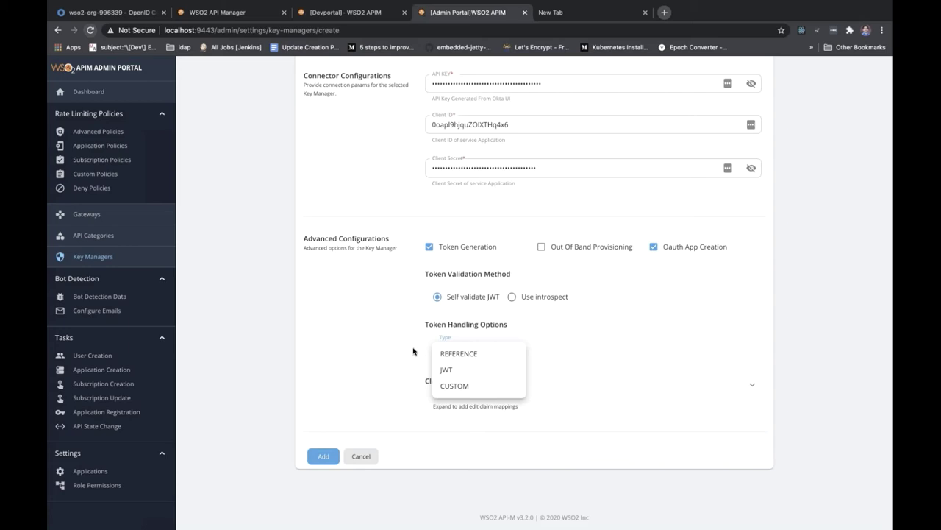
left_click(449, 370)
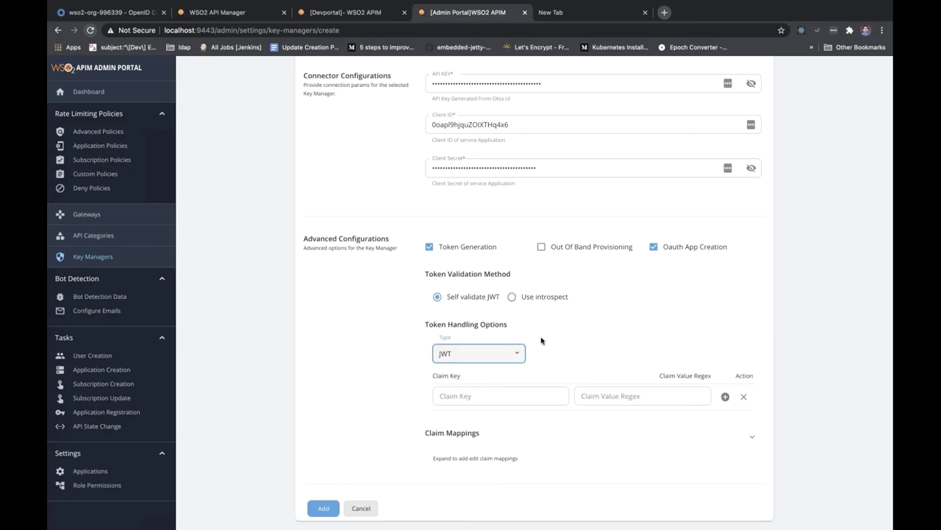
left_click(511, 383)
left_click(499, 397)
left_click(633, 391)
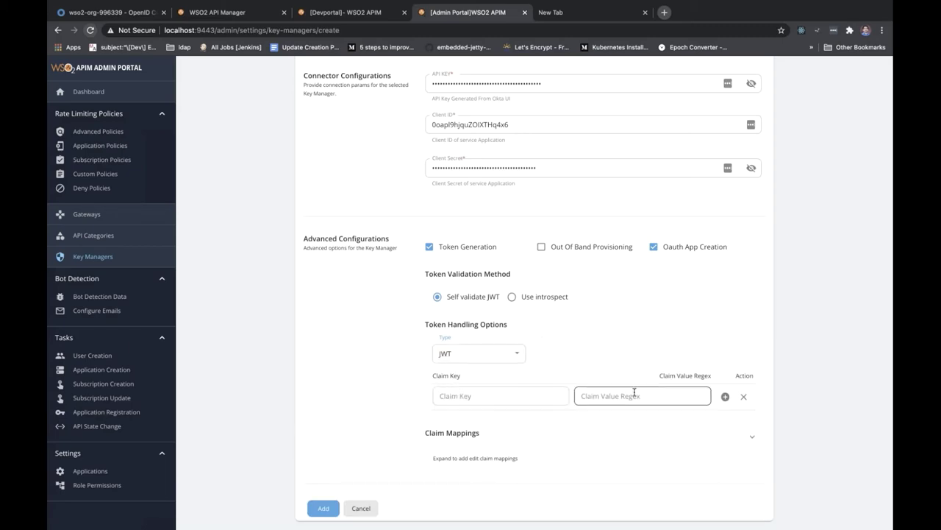
left_click(548, 357)
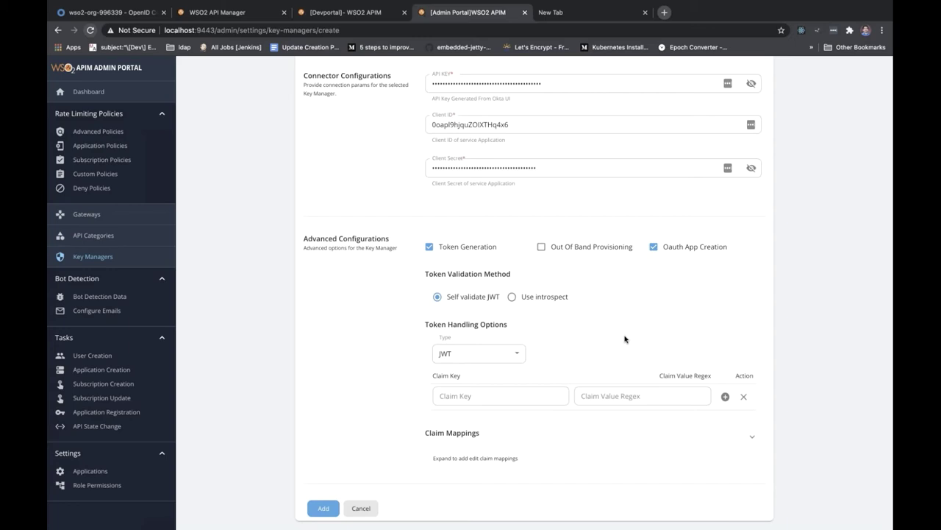
left_click(511, 354)
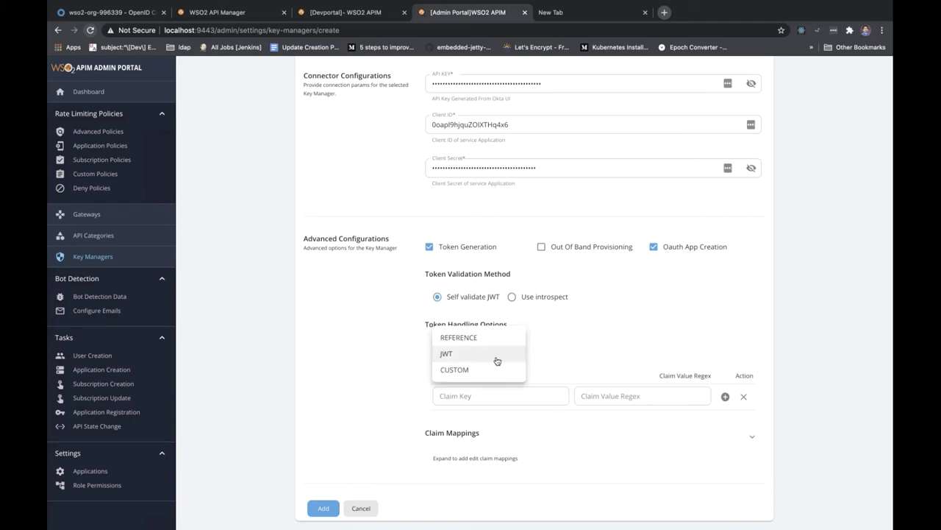
left_click(578, 353)
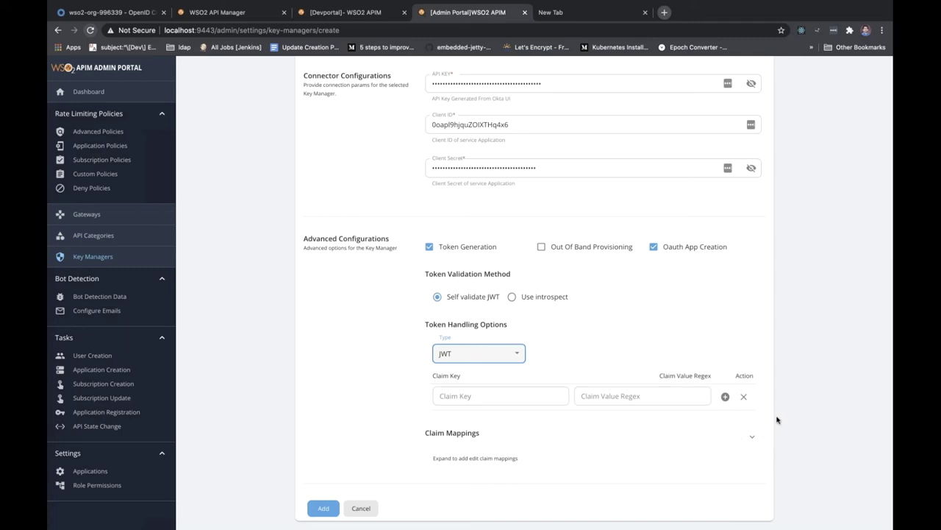
left_click(742, 429)
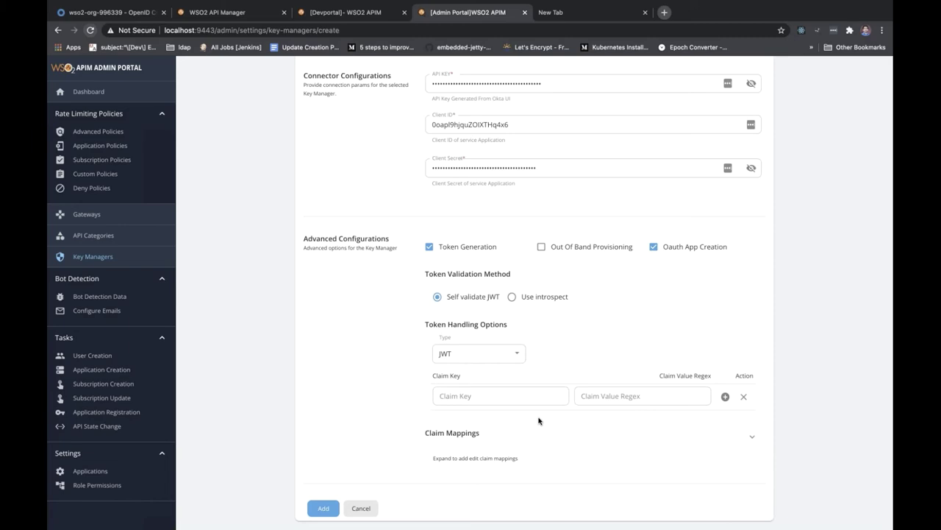
Step: Review the Remote Claim and Local Claim fields in Claim Mappings, then collapse the section
left_click(752, 440)
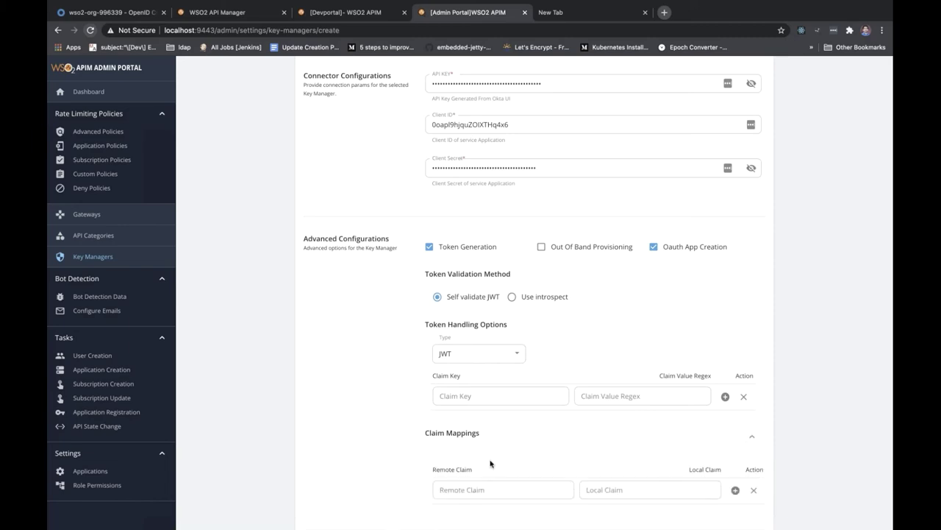
scroll(567, 487, "down", 2)
left_click(470, 392)
left_click(656, 392)
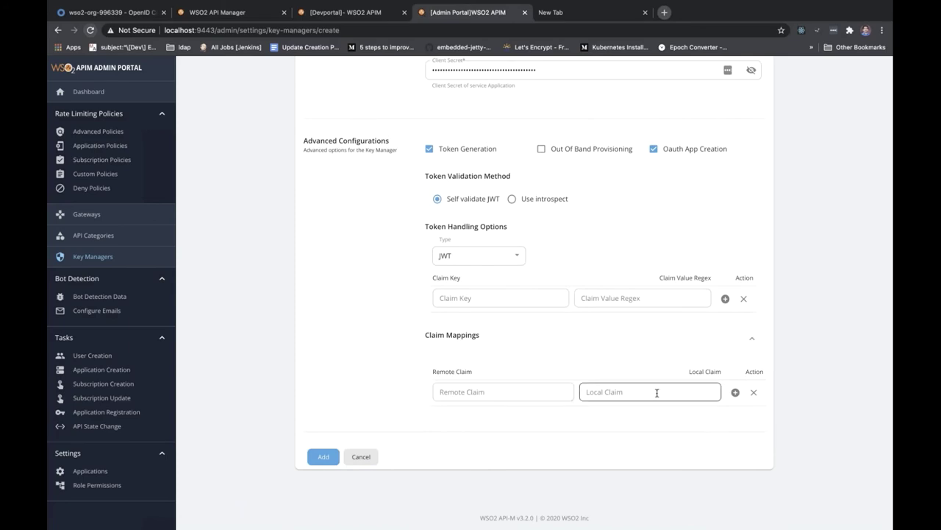
left_click(752, 338)
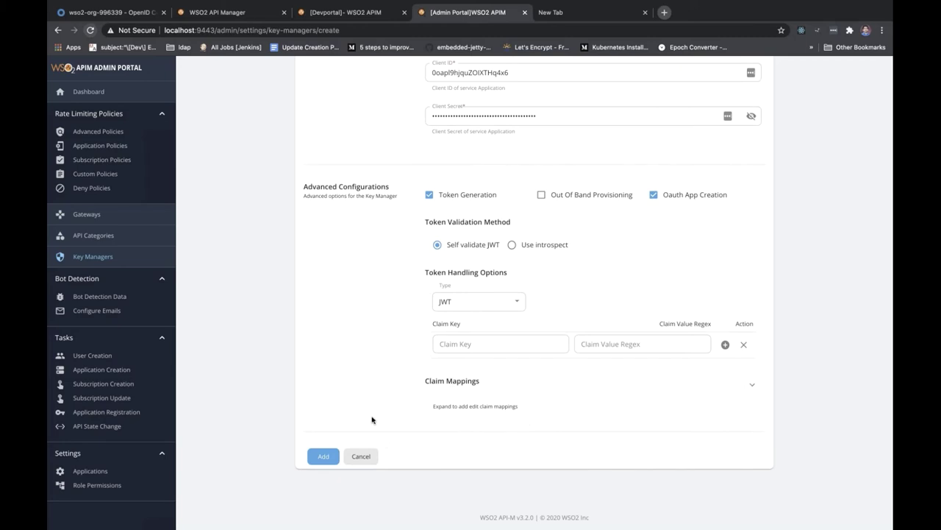
Step: Add the oktakm key manager so it joins the Key Managers list
scroll(372, 419, "up", 5)
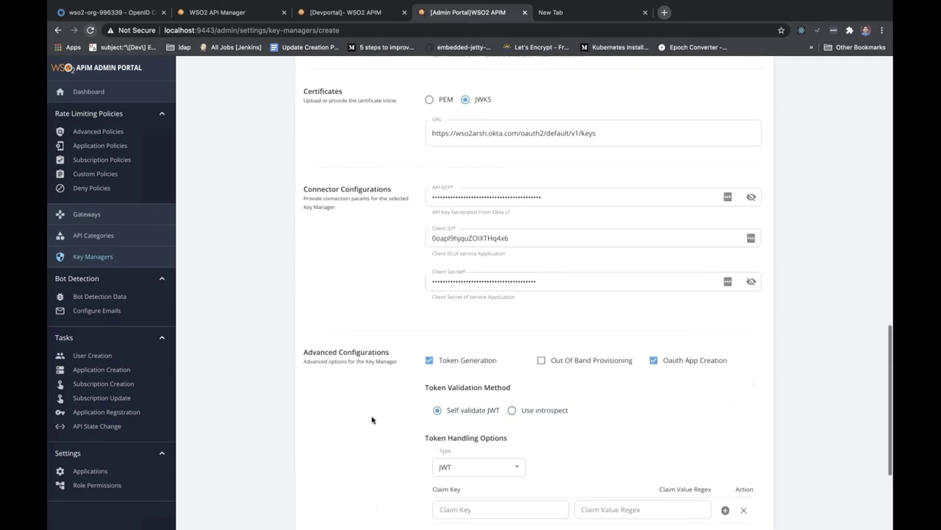
scroll(371, 419, "up", 15)
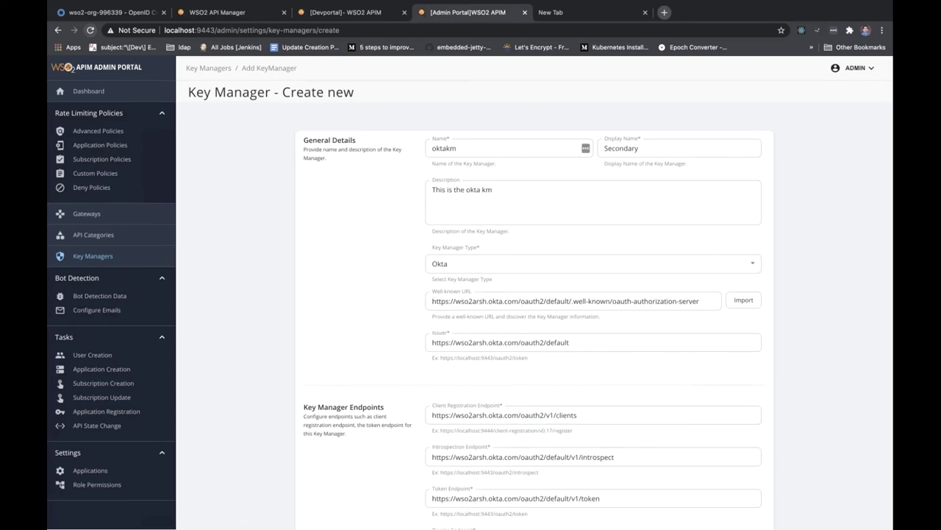
scroll(372, 419, "down", 20)
left_click(321, 454)
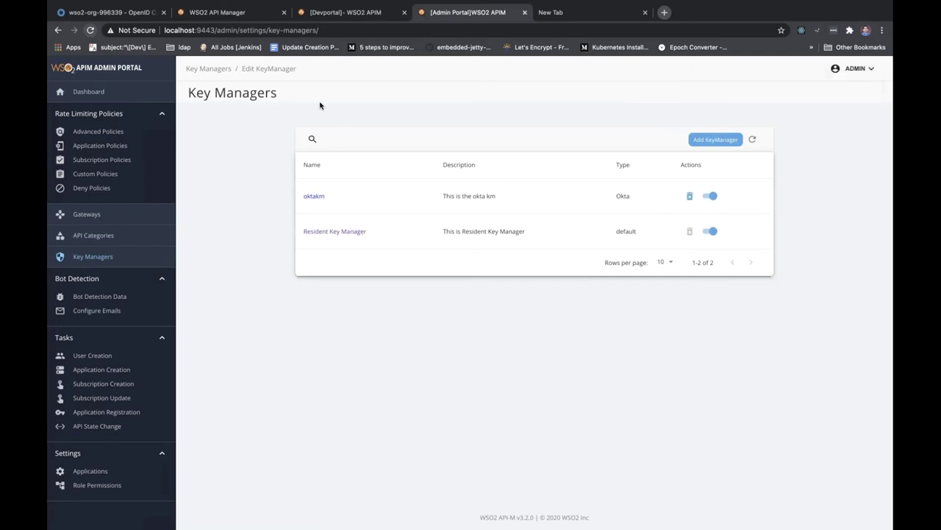
left_click(225, 12)
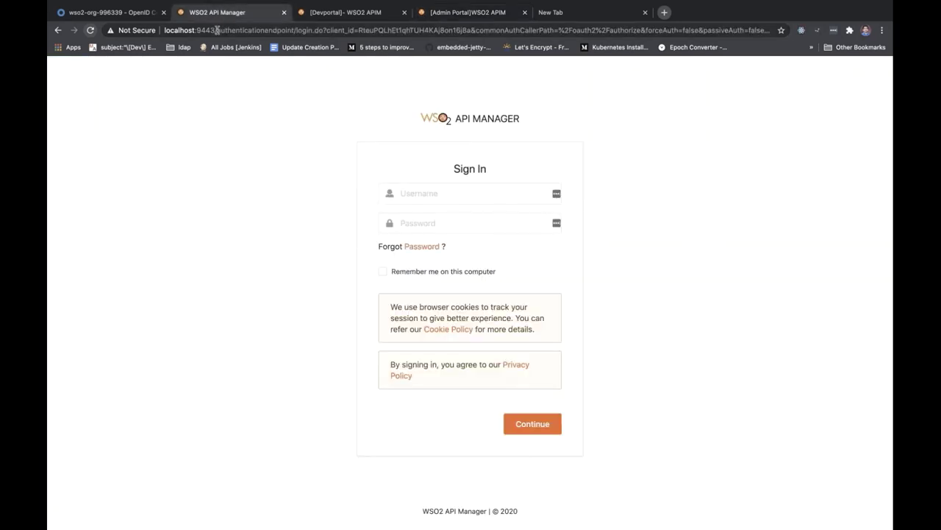
left_click_drag(218, 30, 839, 34)
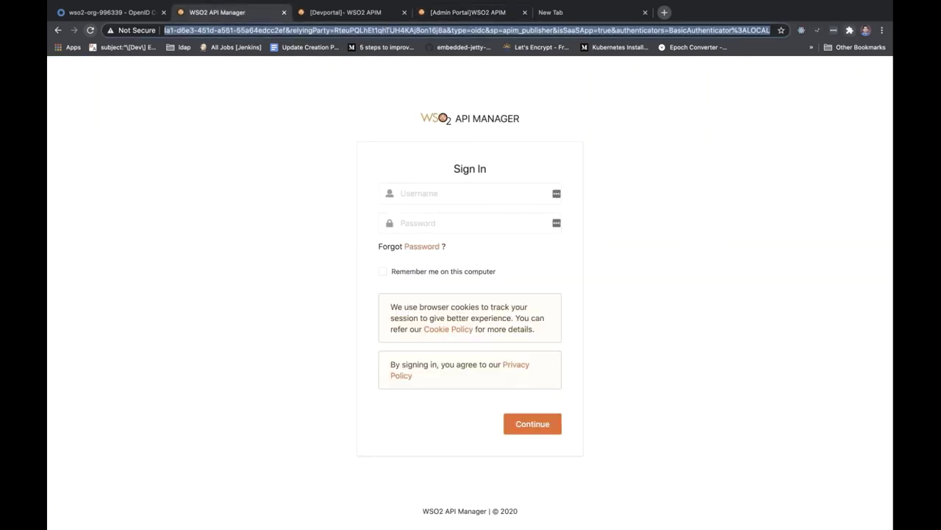
type("https://localhost:9443/publisher")
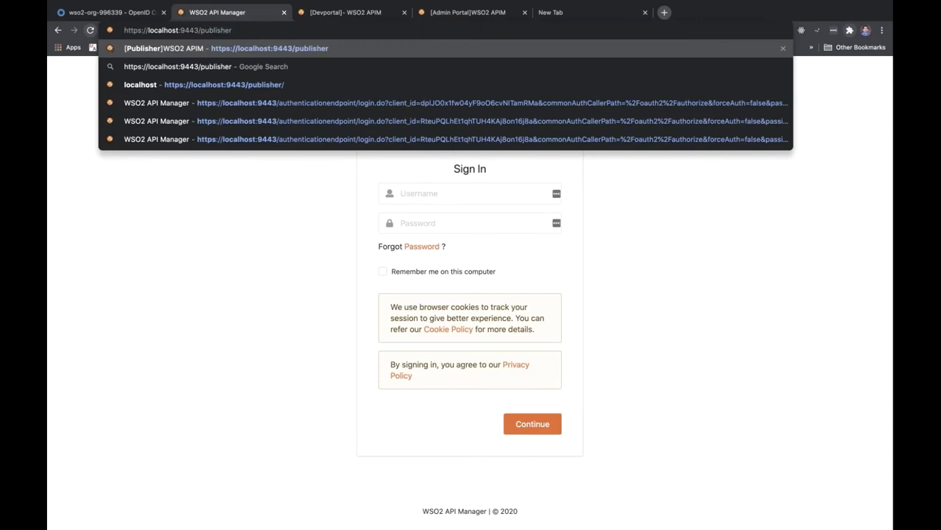
key("Return")
Step: Sign in as admin and open PizzaShackAPI's Runtime Configurations
left_click(498, 188)
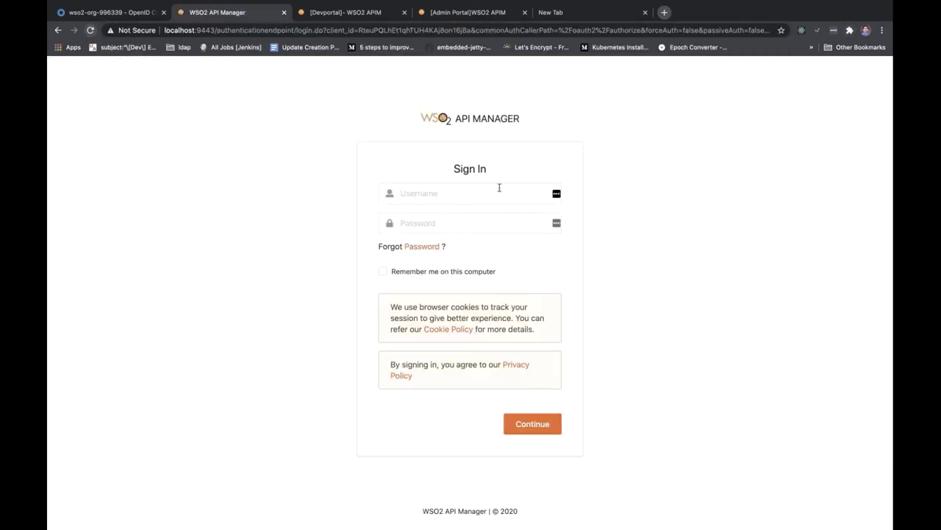
type("admin")
key("Tab")
type("admin")
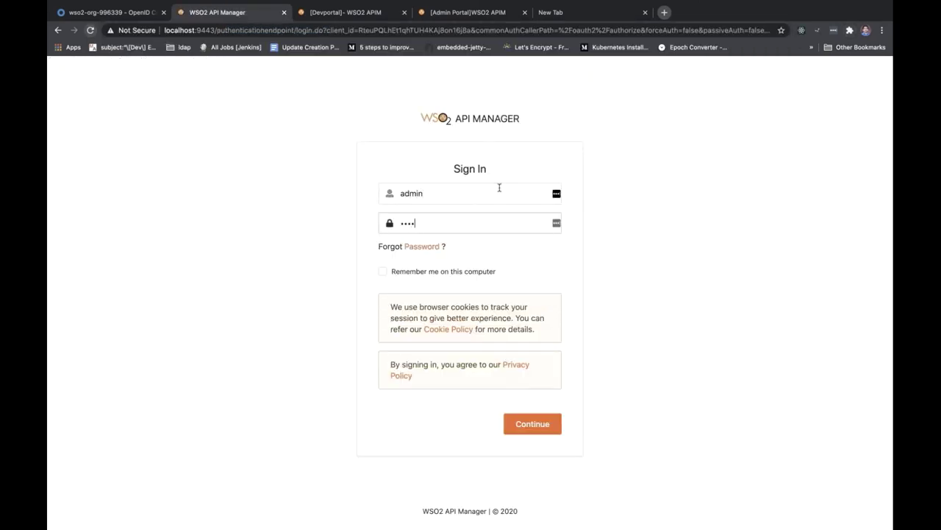
key("Return")
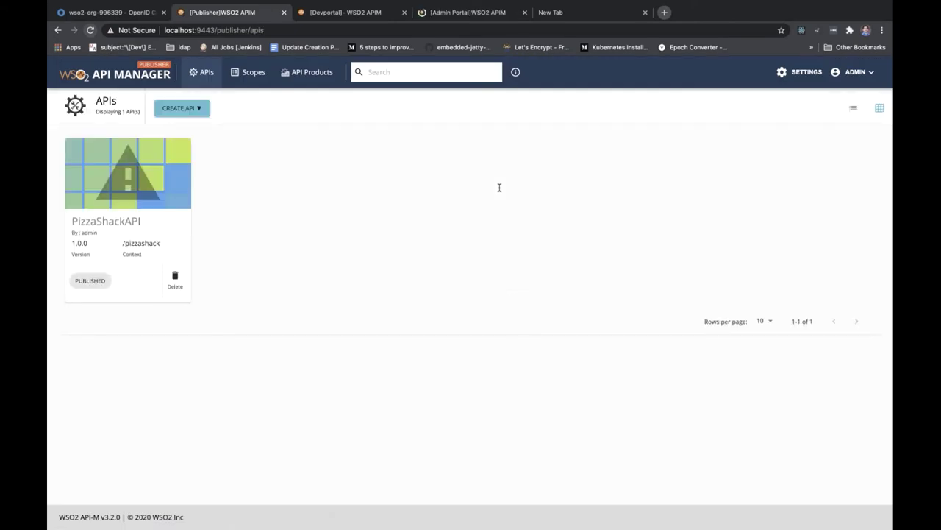
left_click(114, 190)
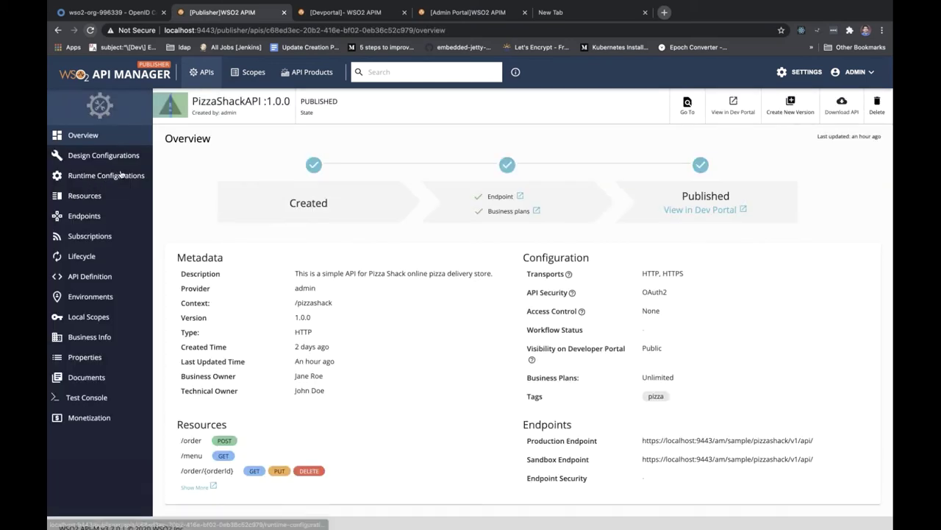
left_click(121, 175)
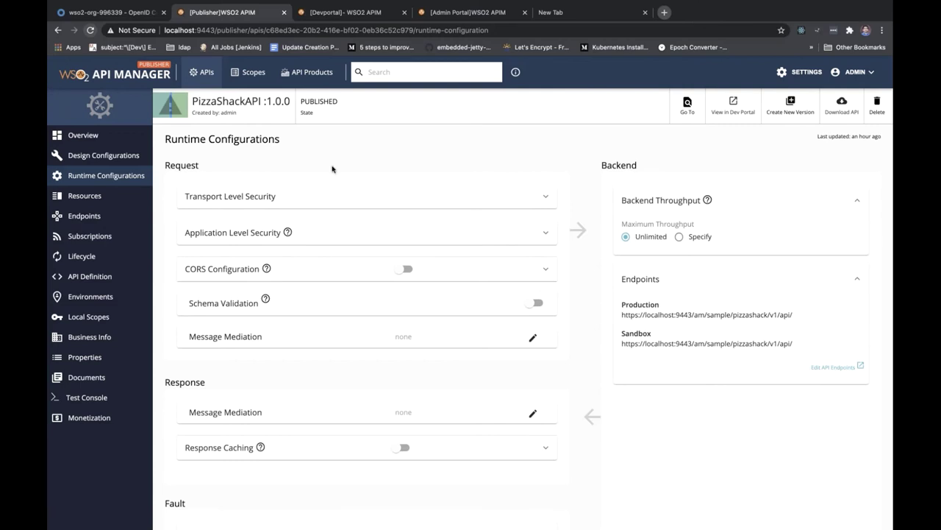
Step: Expand Application Level Security to review the Keymanager Configuration, then return to Overview
left_click(258, 239)
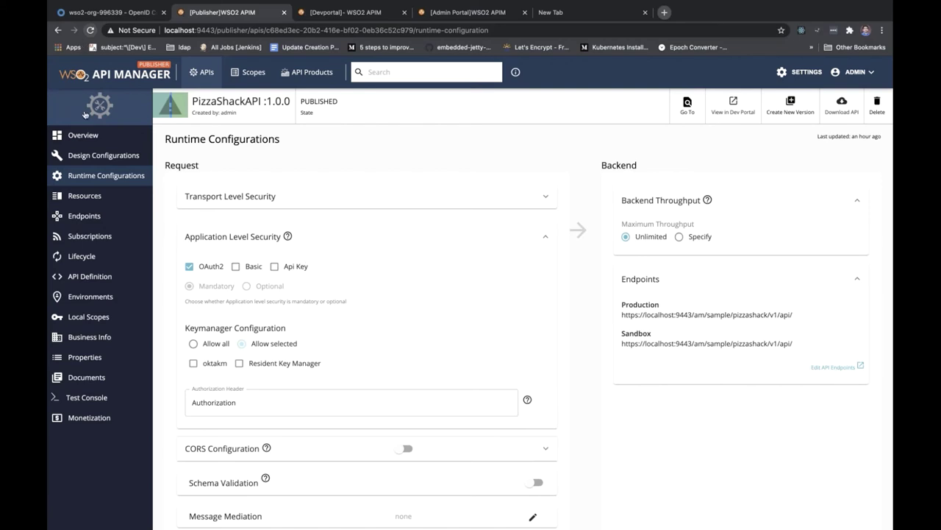
left_click(92, 135)
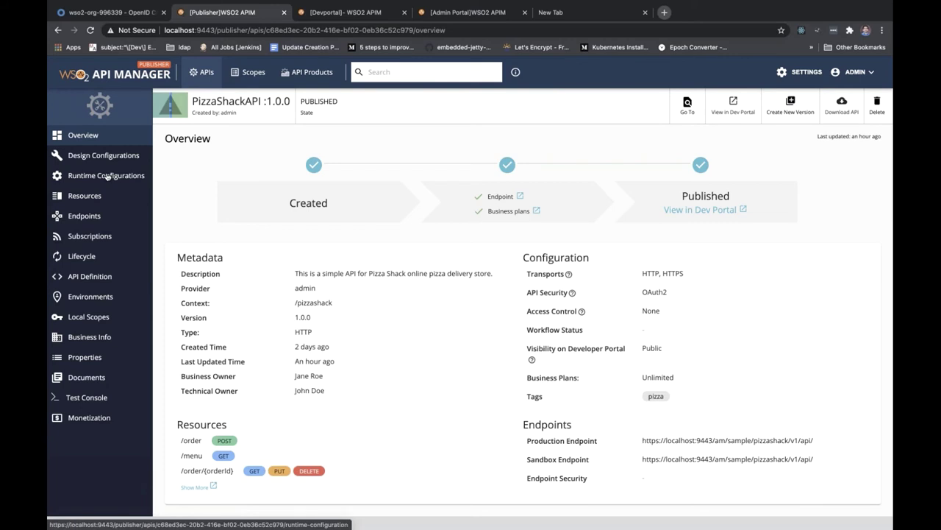
Step: Reopen Runtime Configurations and expand Application Level Security to show the key manager options
left_click(103, 176)
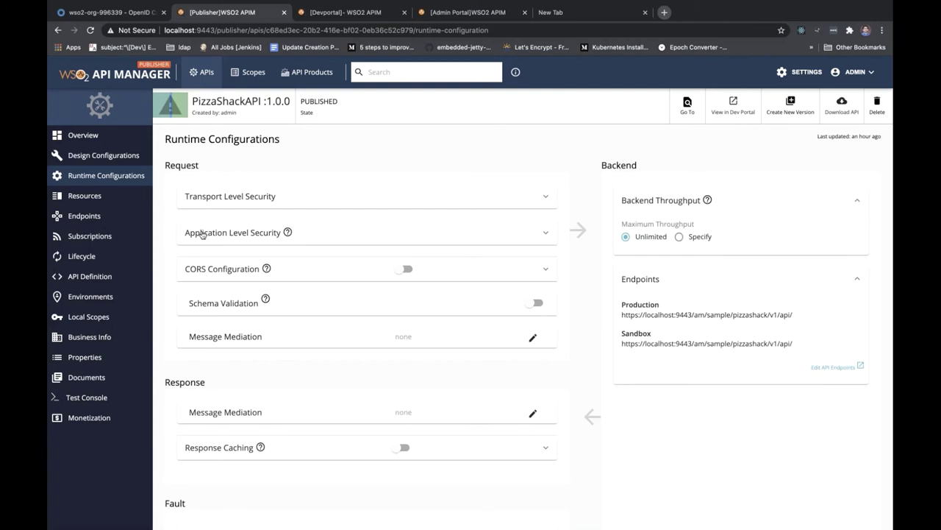
left_click(202, 234)
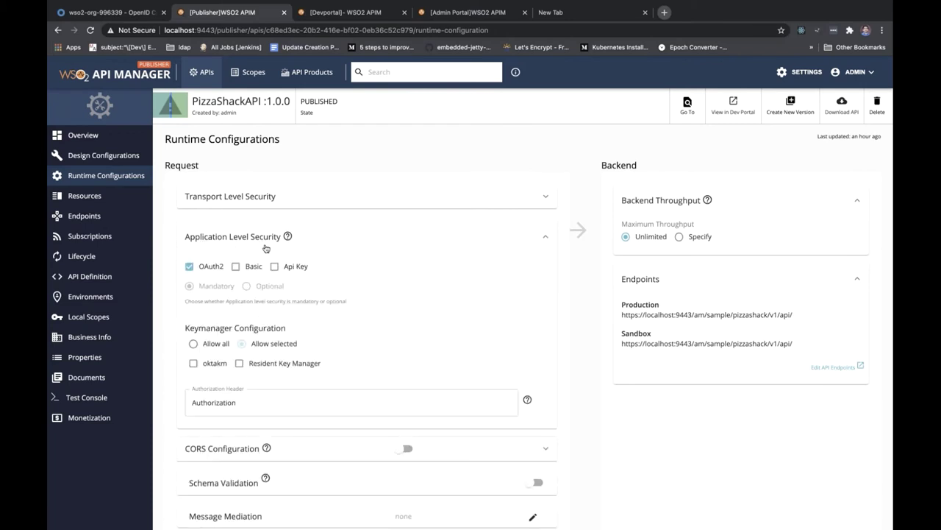
scroll(266, 248, "down", 1)
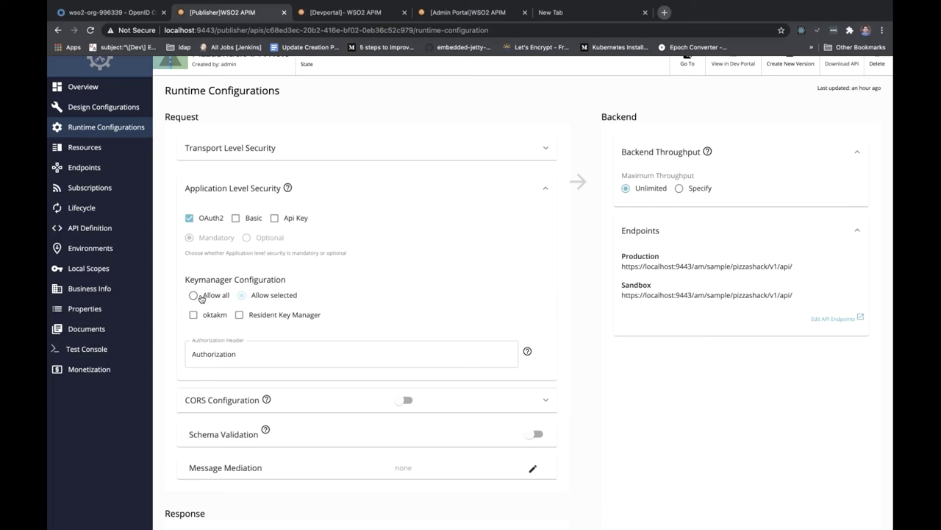
Step: Set Keymanager Configuration to Allow selected with only oktakm ticked, and save the API
left_click(200, 297)
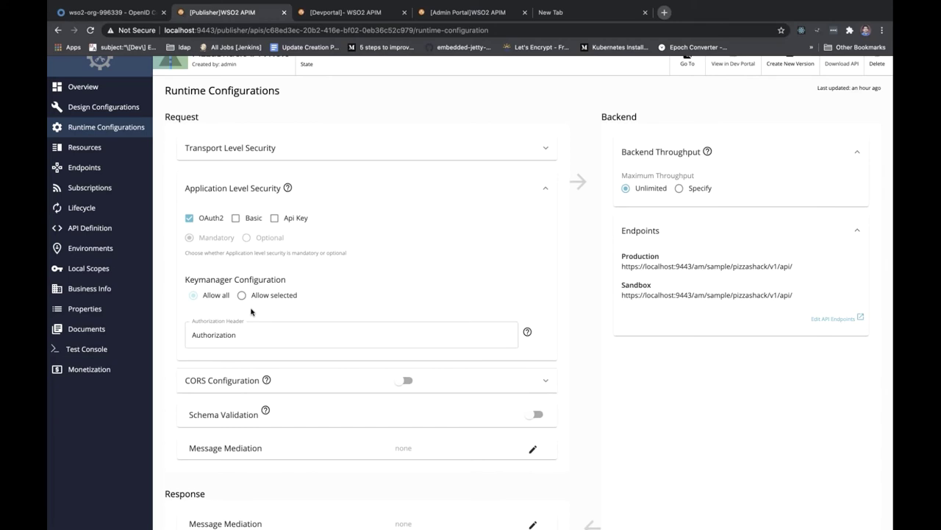
left_click(241, 296)
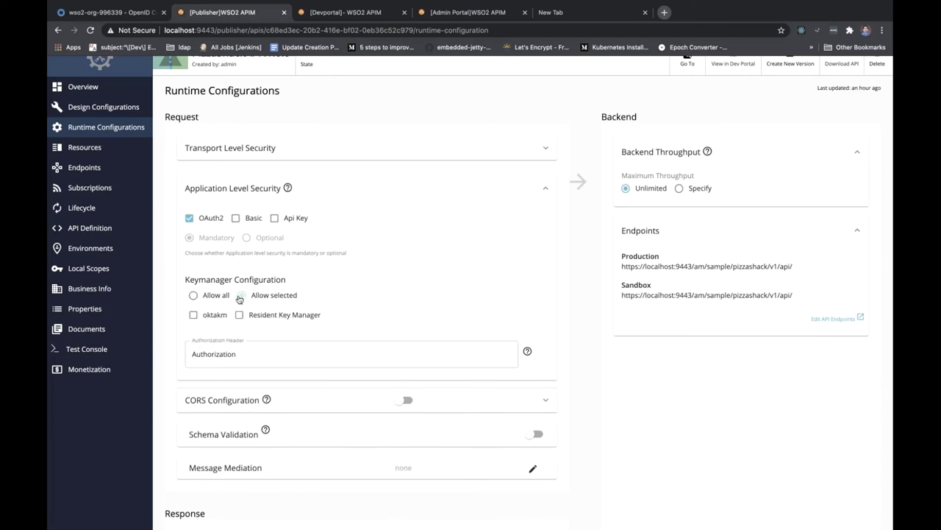
left_click(194, 315)
scroll(274, 332, "down", 4)
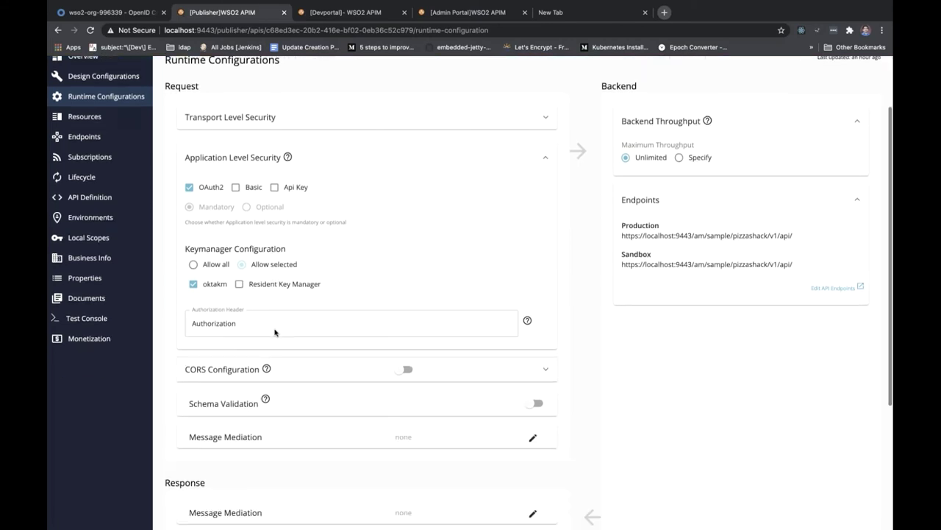
scroll(275, 332, "down", 2)
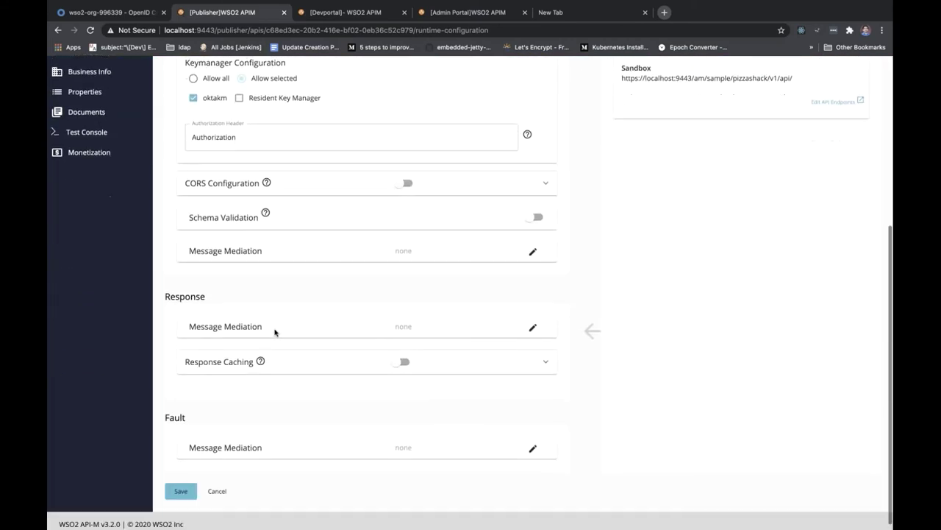
scroll(274, 332, "up", 5)
scroll(274, 333, "down", 2)
scroll(274, 333, "up", 2)
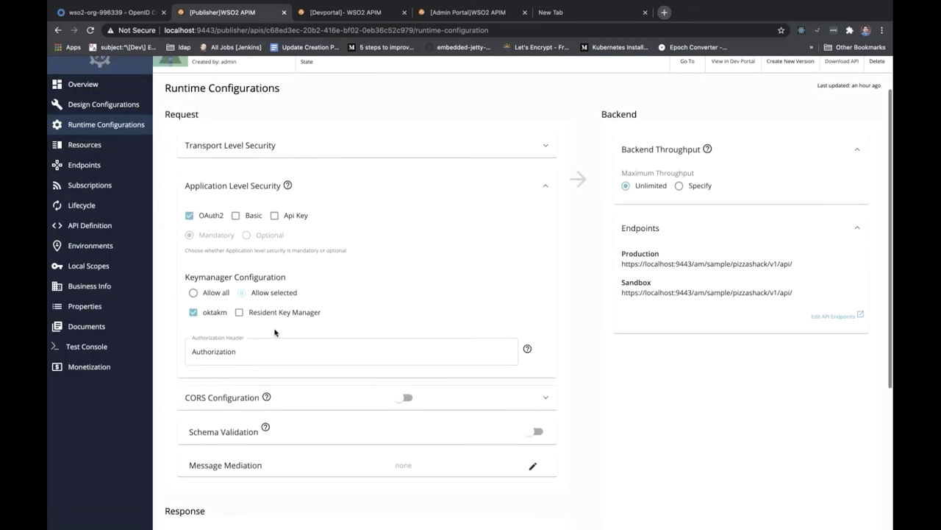
scroll(275, 332, "down", 5)
scroll(274, 333, "up", 4)
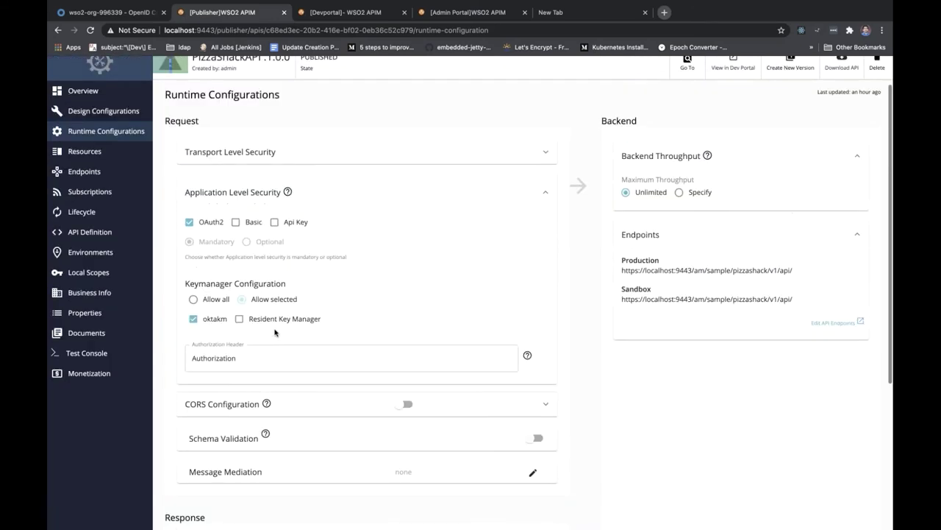
scroll(274, 333, "down", 4)
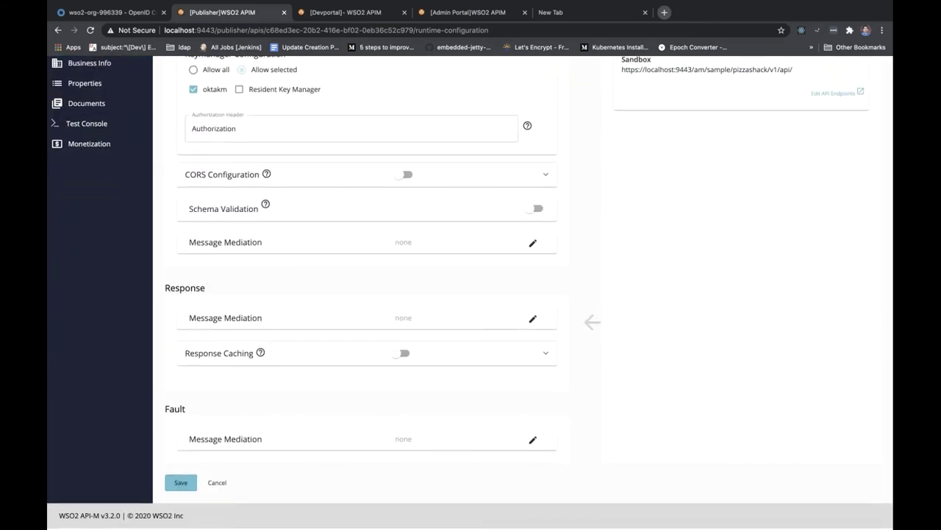
left_click(180, 482)
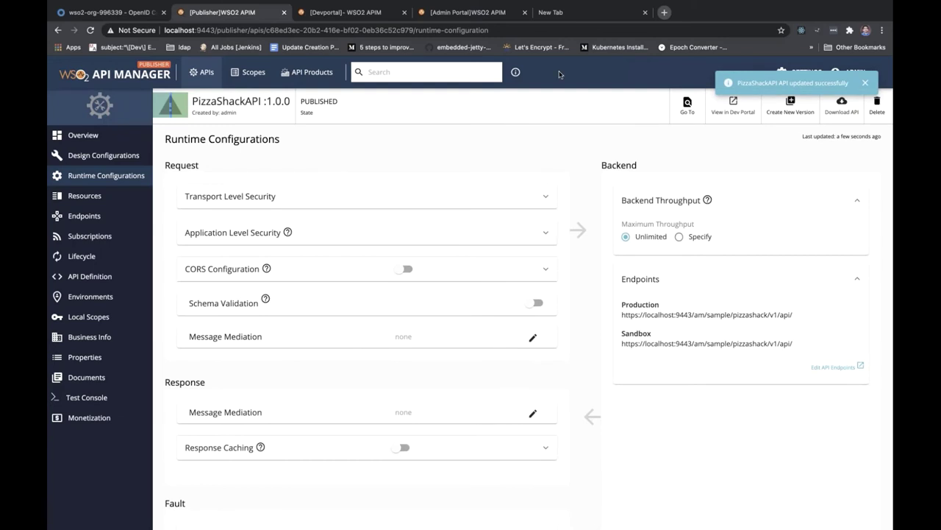
Step: Load the Developer Portal home page at /devportal
left_click(342, 13)
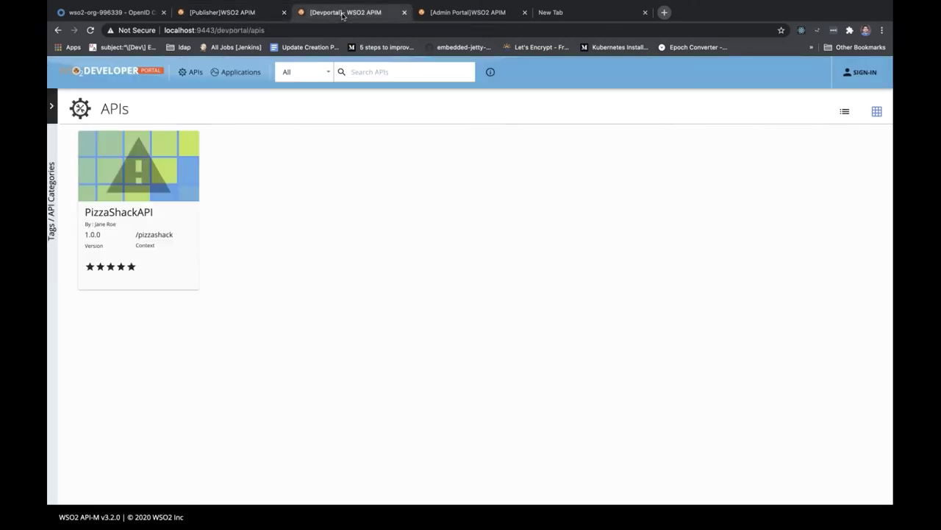
left_click(252, 30)
left_click_drag(274, 30, 320, 30)
key("BackSpace")
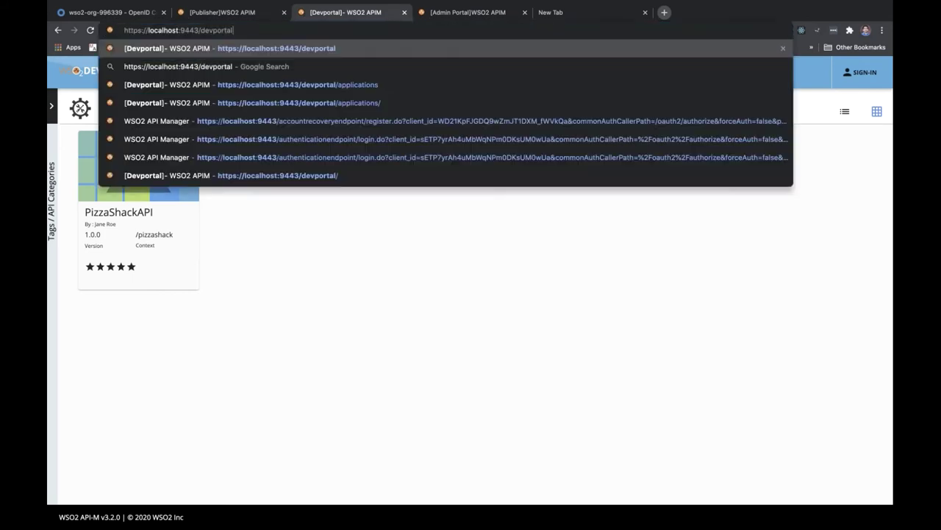
key("Return")
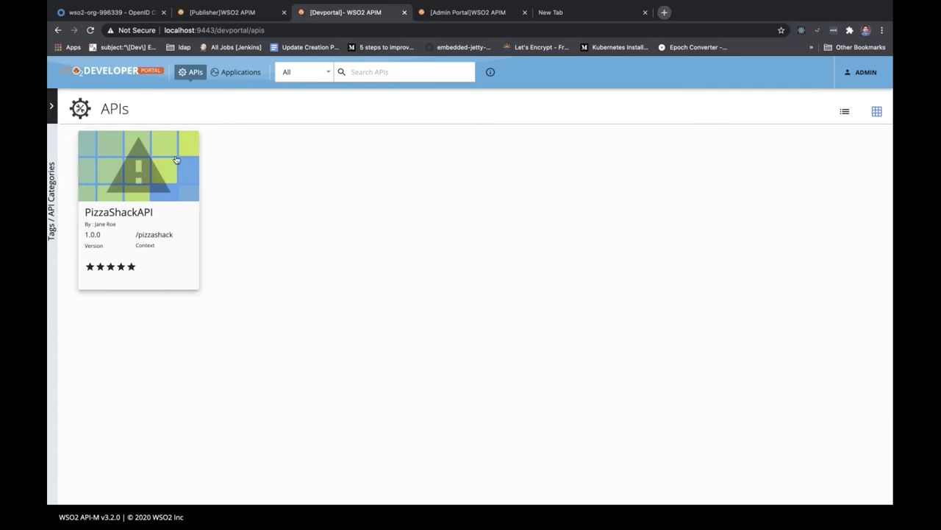
Step: Create the webinardev application and open its Production Keys OAuth2 Tokens
left_click(228, 80)
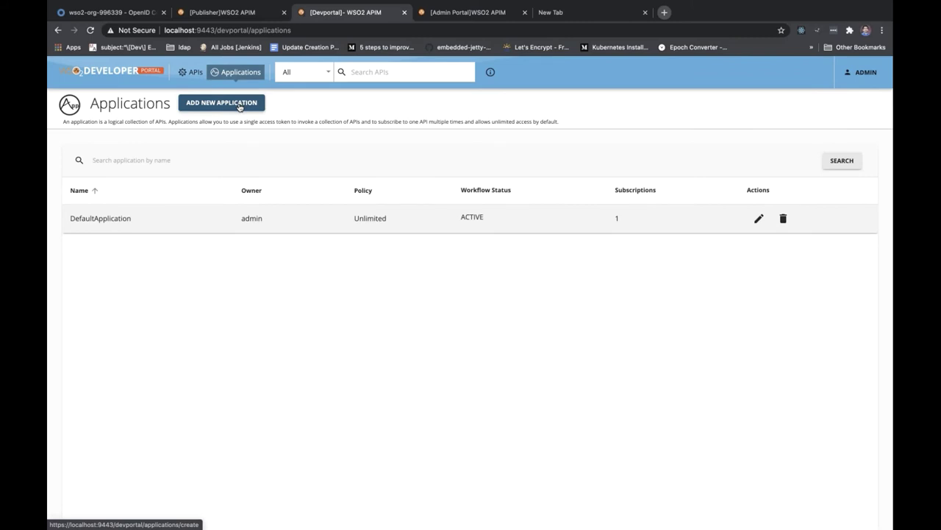
left_click(240, 106)
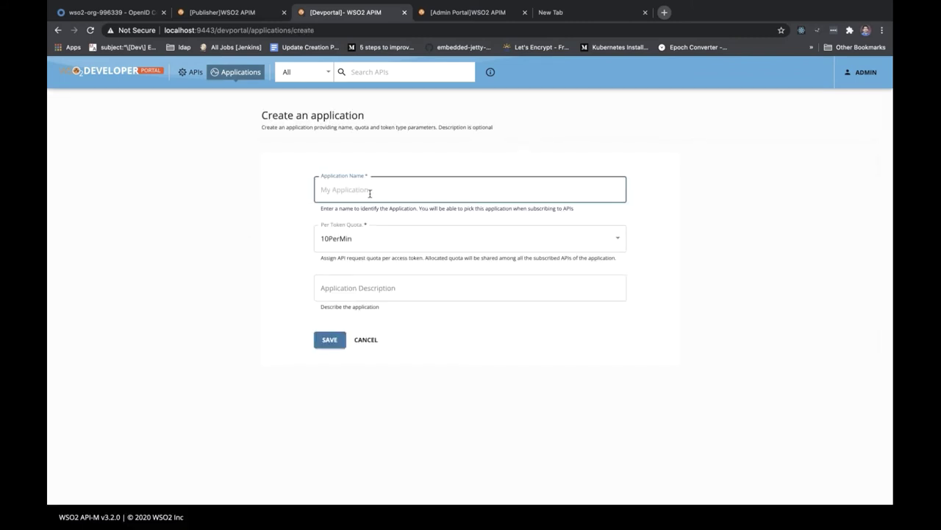
type("webinardevapp")
key("BackSpace")
key("BackSpace")
key("BackSpace")
left_click(330, 344)
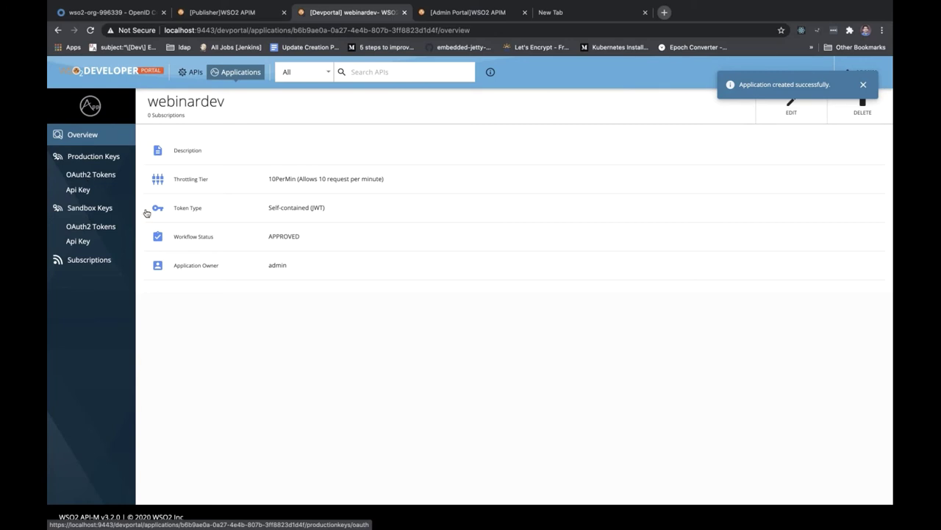
left_click(92, 177)
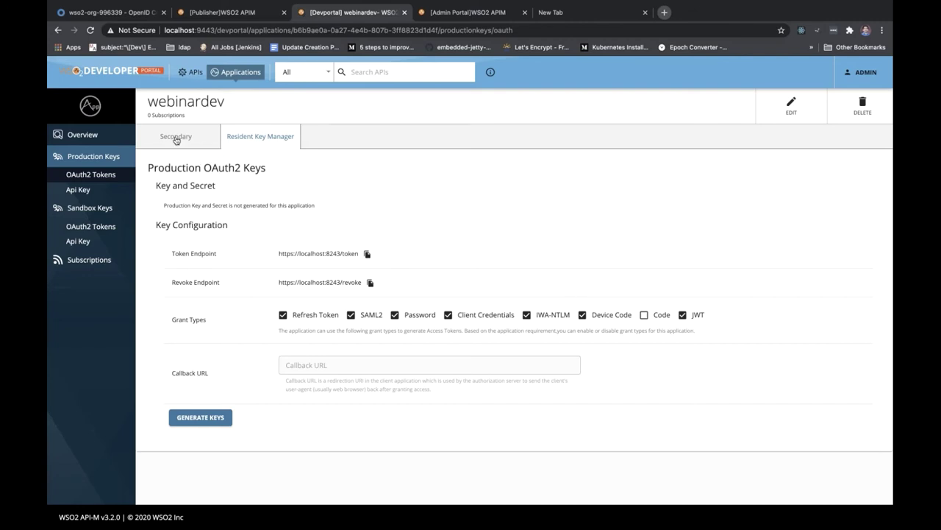
Step: Select the Secondary key manager and scroll through its Okta endpoints and grant types
left_click(176, 138)
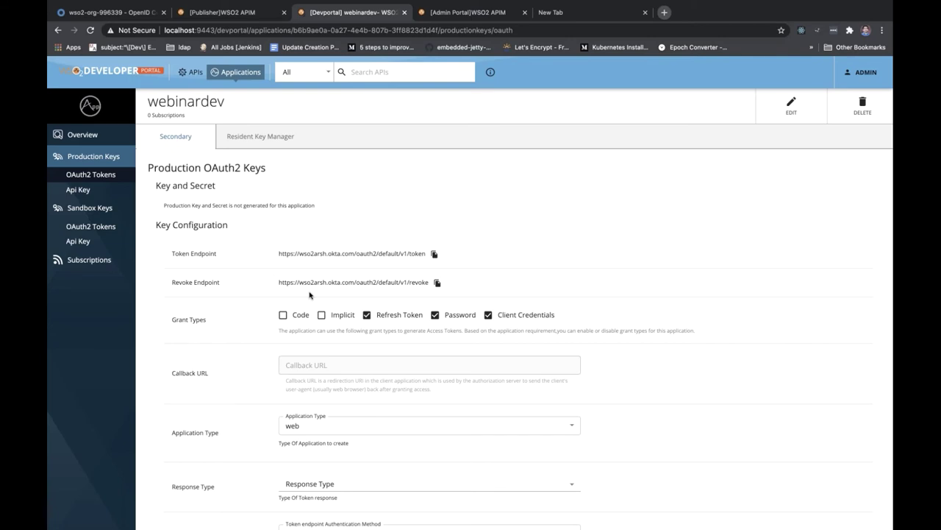
scroll(309, 295, "down", 3)
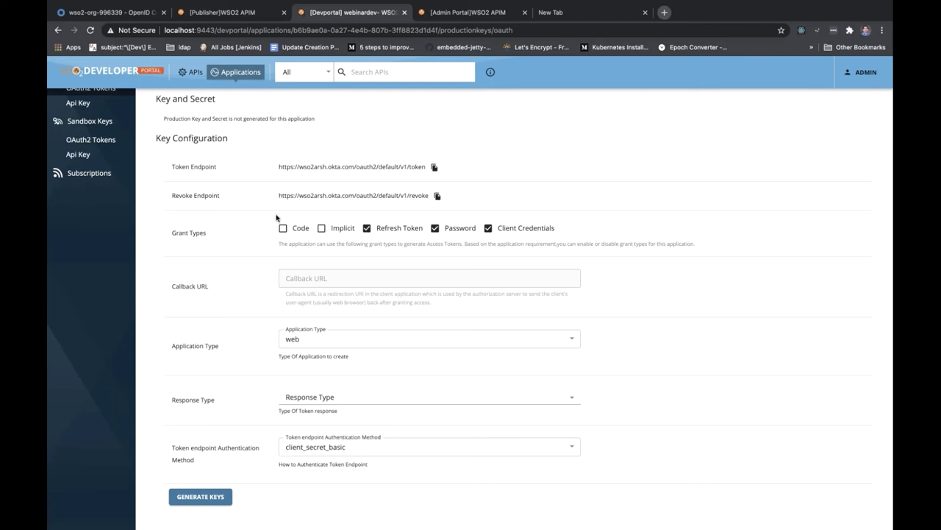
scroll(276, 217, "down", 1)
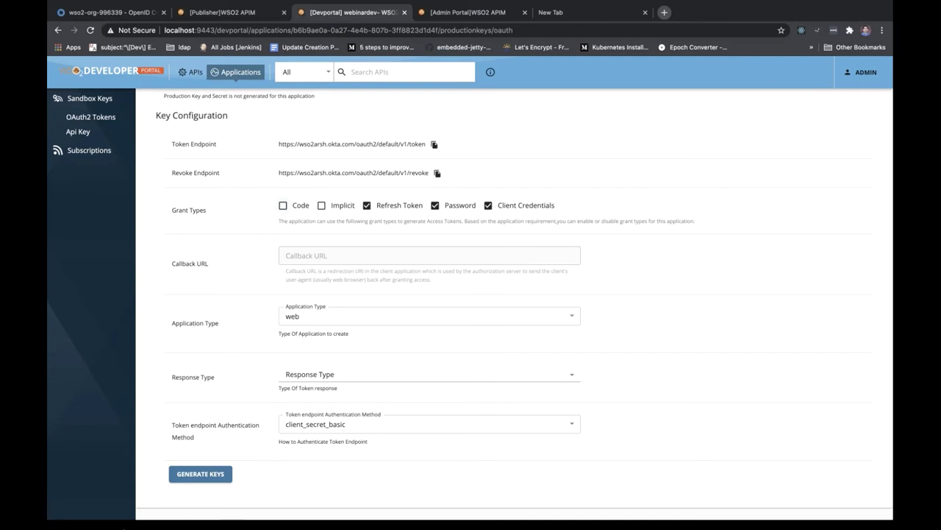
left_click(282, 206)
left_click(336, 206)
left_click(317, 254)
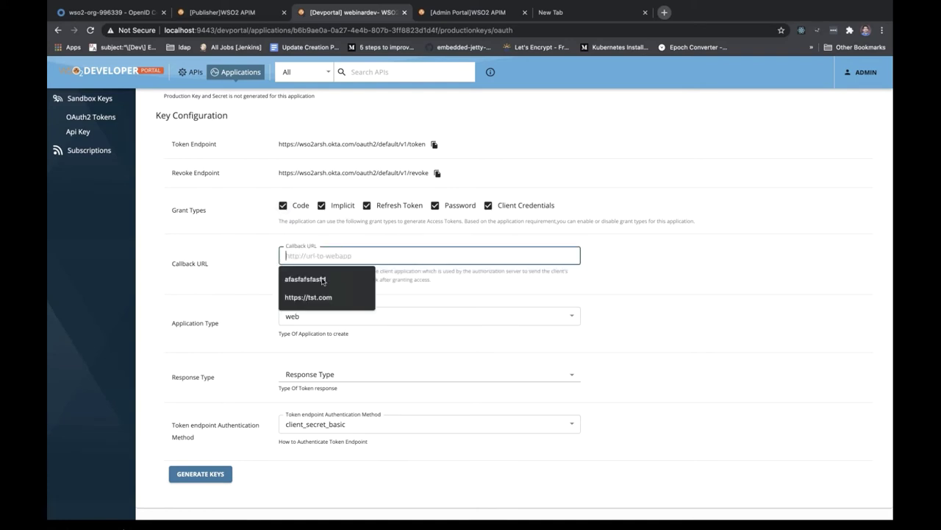
left_click(329, 300)
left_click(253, 298)
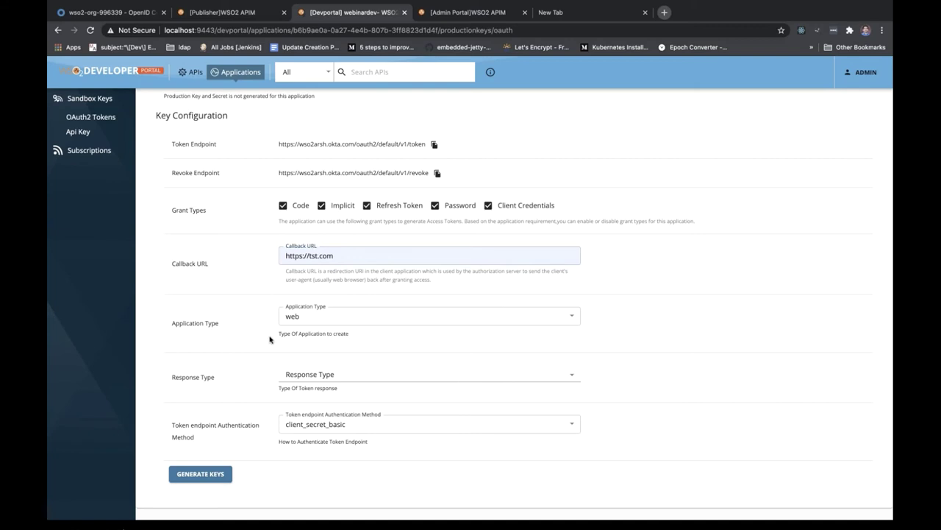
Step: Set application type to web and response types to code, token and id_token
scroll(269, 339, "down", 1)
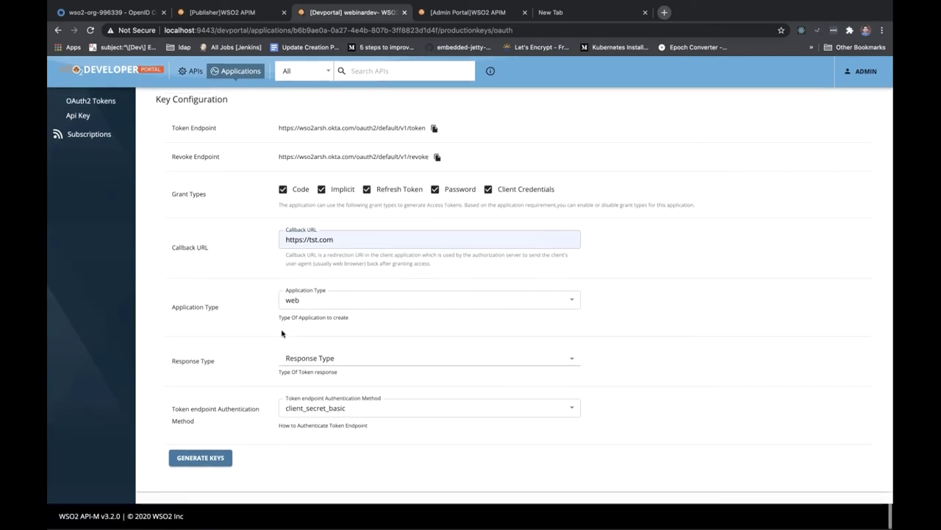
left_click(284, 317)
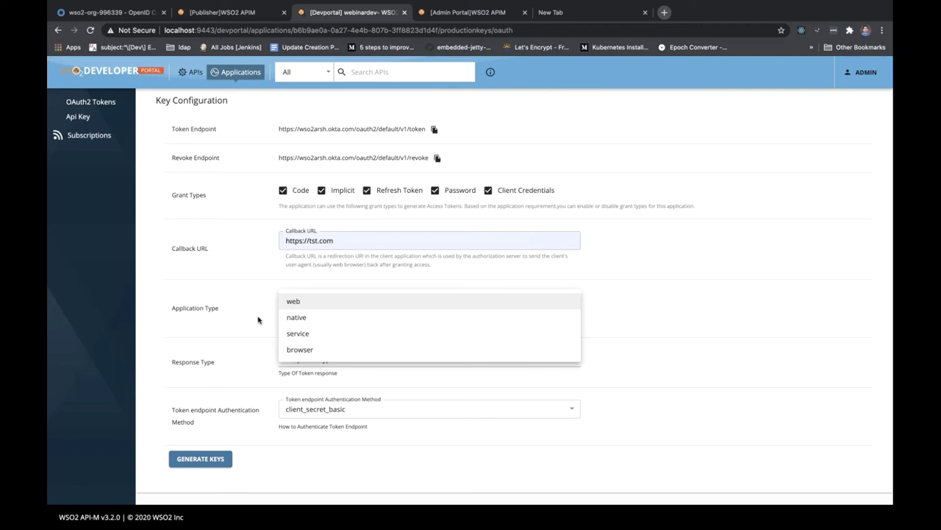
left_click(312, 306)
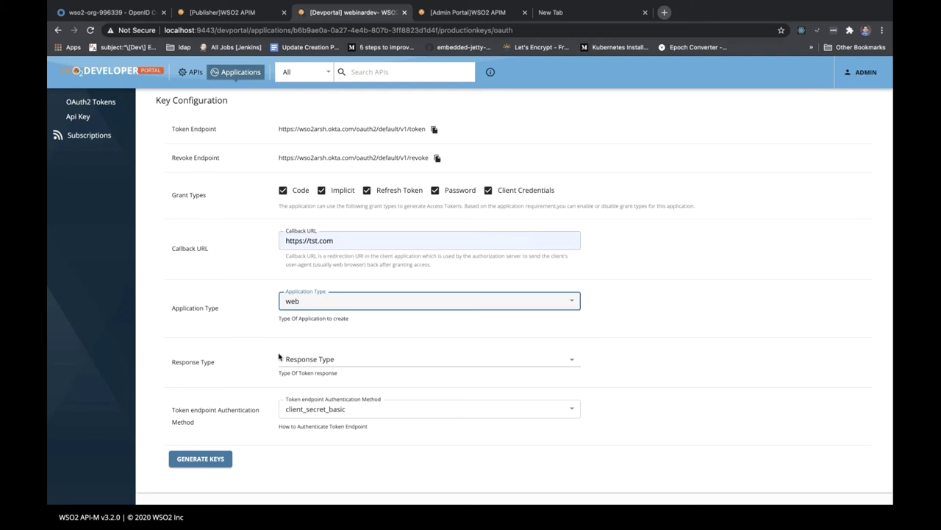
left_click(303, 361)
left_click(296, 361)
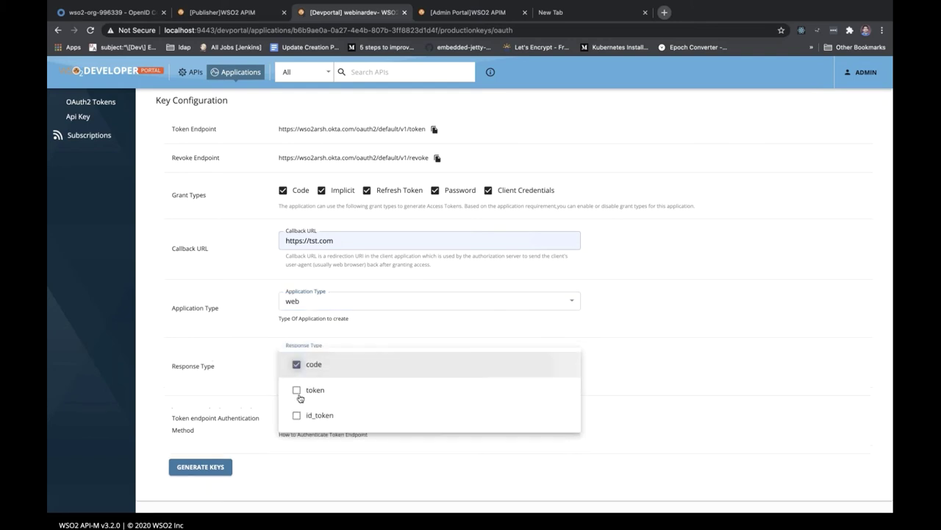
left_click(296, 390)
left_click(296, 389)
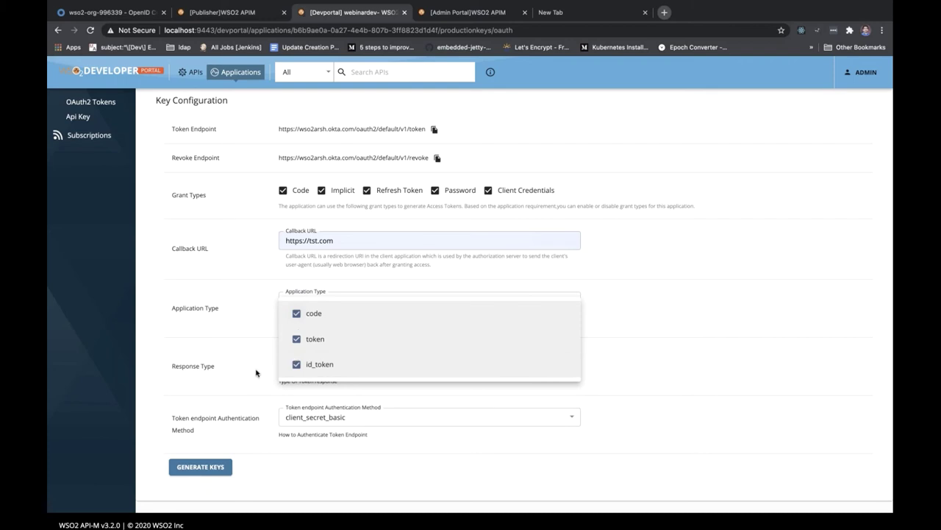
left_click(258, 373)
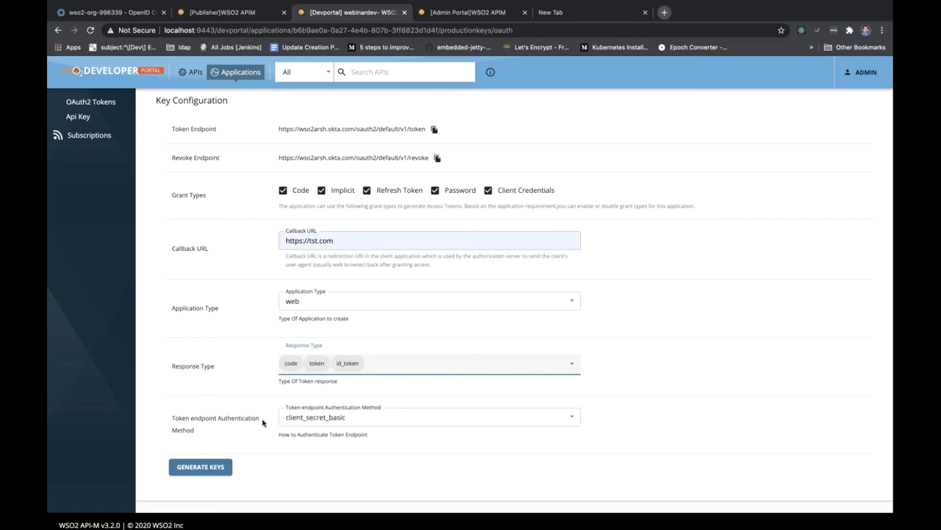
Step: Choose client_secret_basic as the token endpoint authentication method
left_click(289, 423)
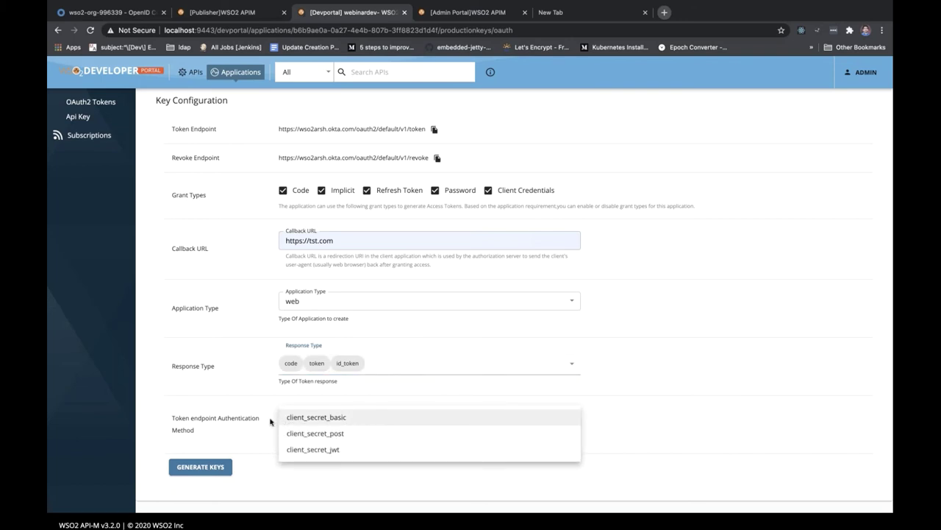
left_click(270, 422)
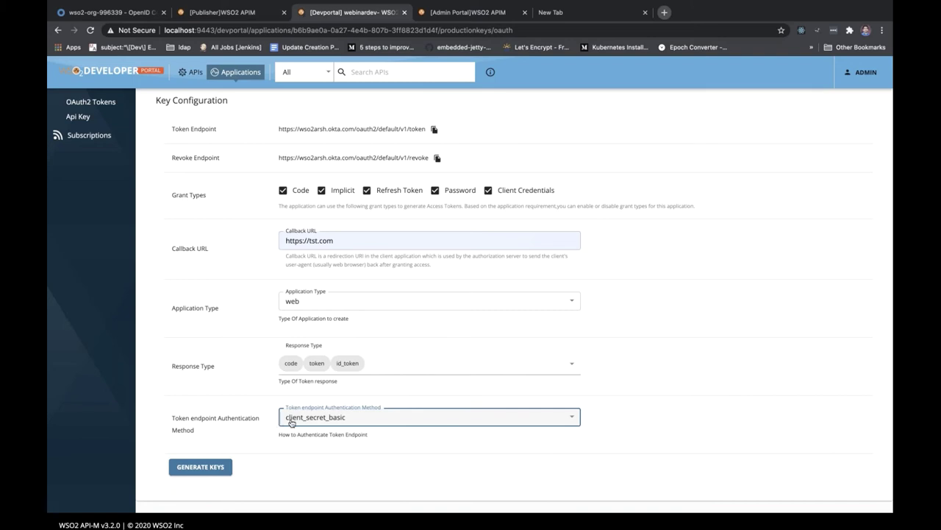
left_click(292, 423)
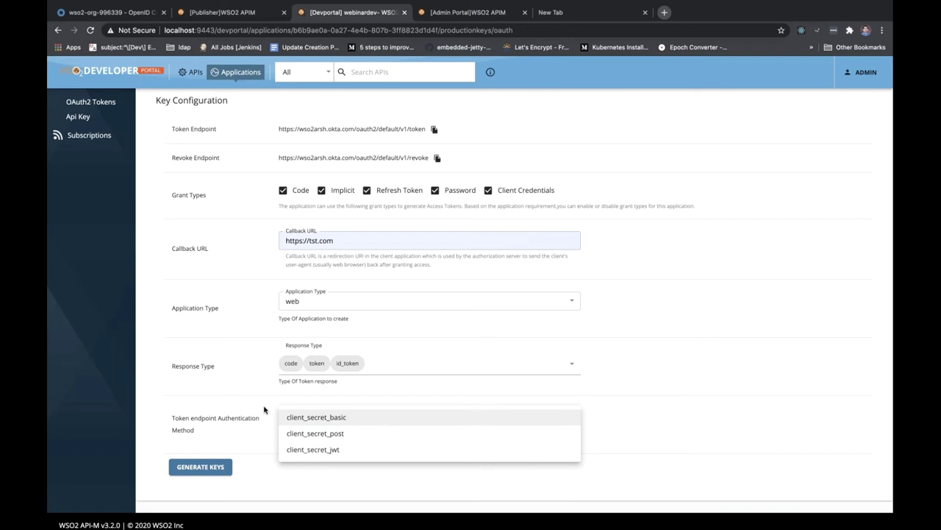
Step: Generate webinardev's Okta production keys, copy the issued access token and close the dialog
left_click(221, 463)
left_click(200, 466)
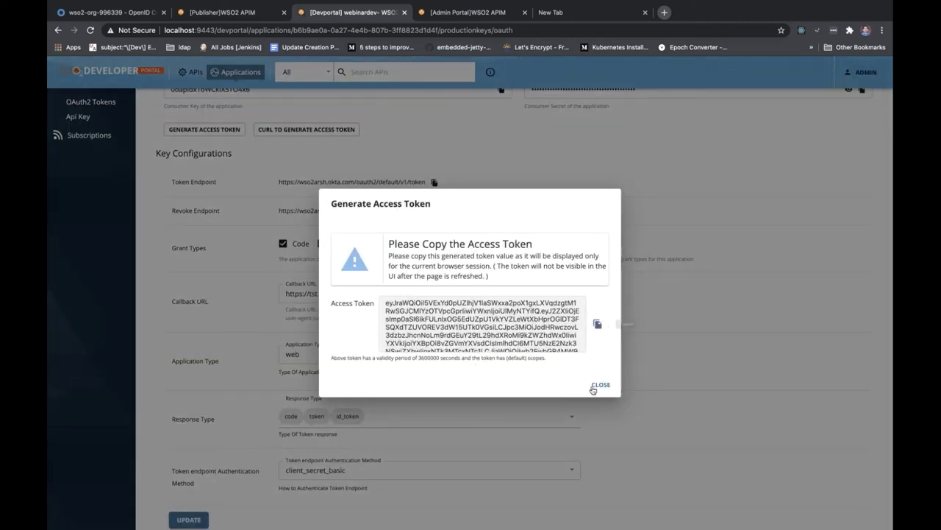
scroll(530, 337, "down", 3)
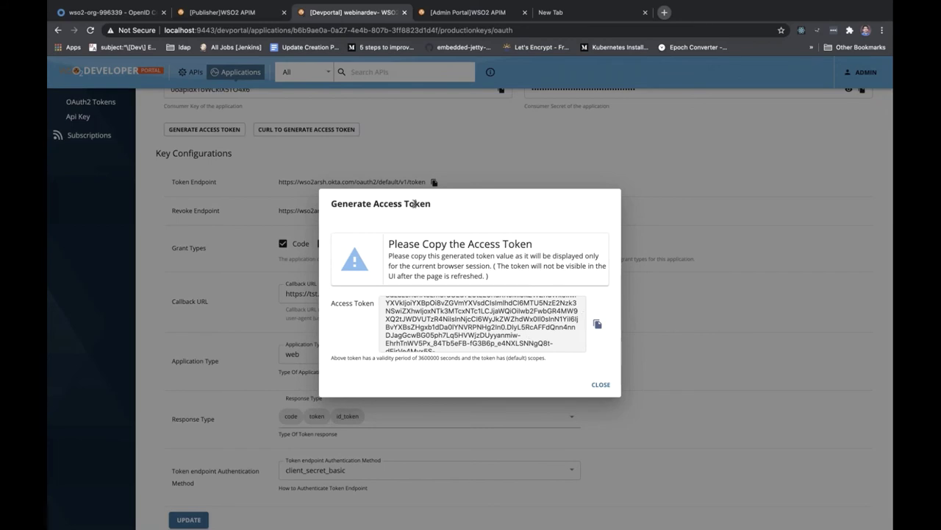
scroll(513, 337, "down", 3)
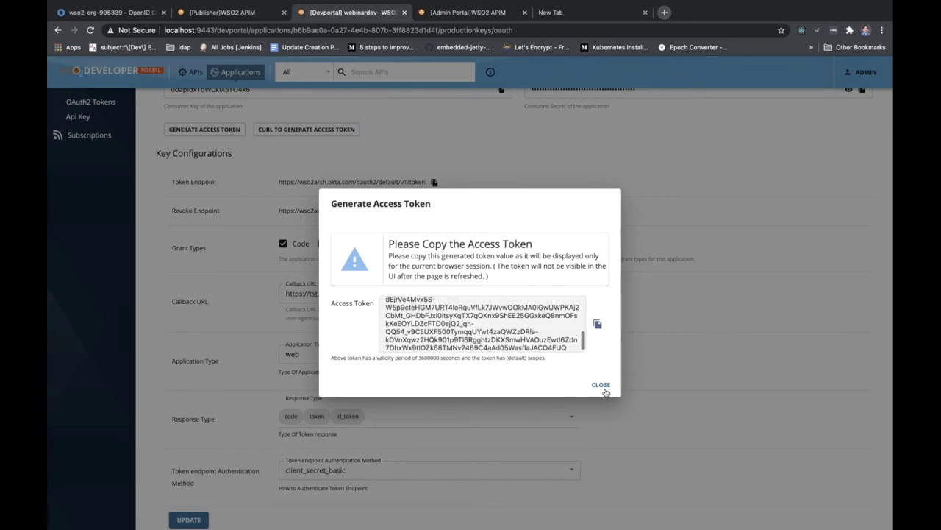
left_click(597, 324)
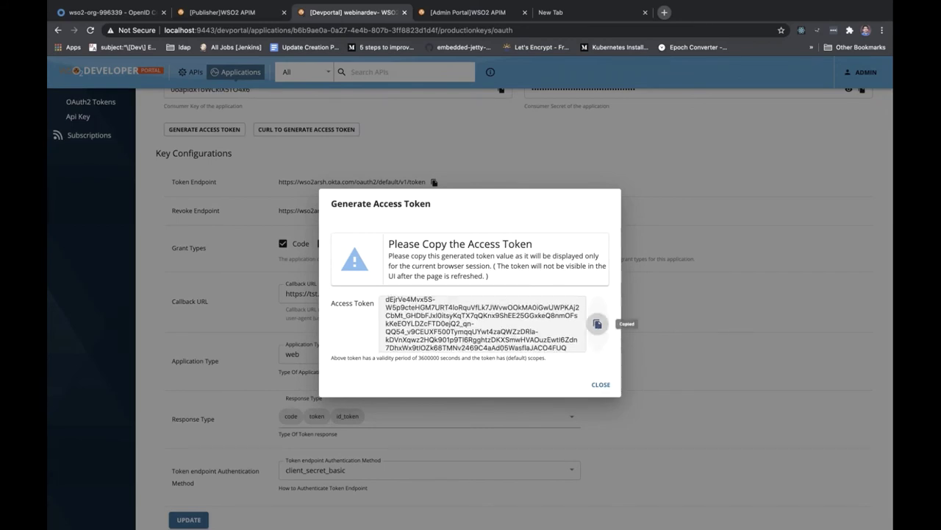
left_click(601, 384)
scroll(294, 213, "up", 3)
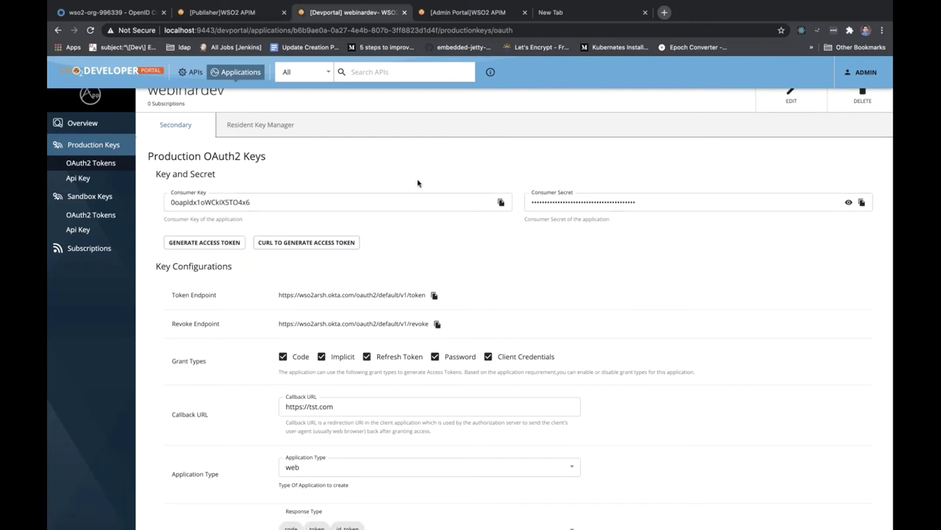
scroll(305, 220, "down", 4)
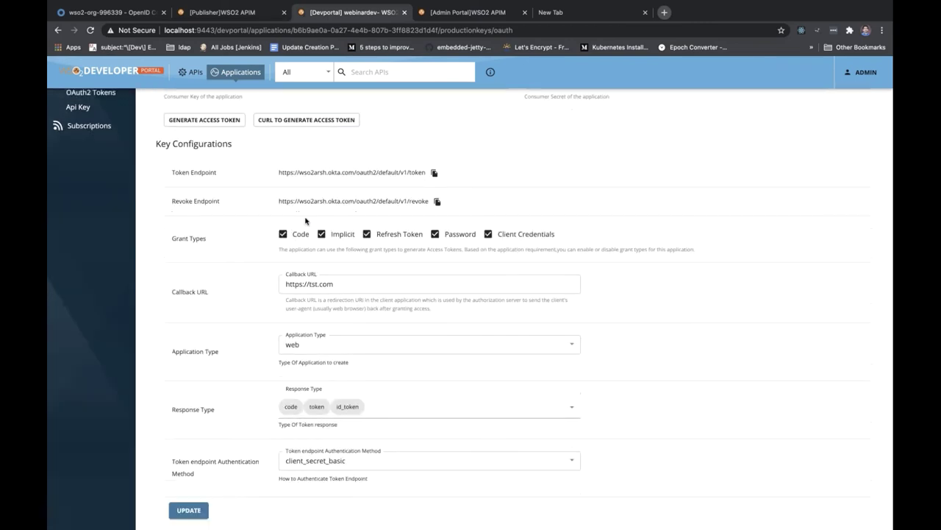
scroll(305, 219, "up", 4)
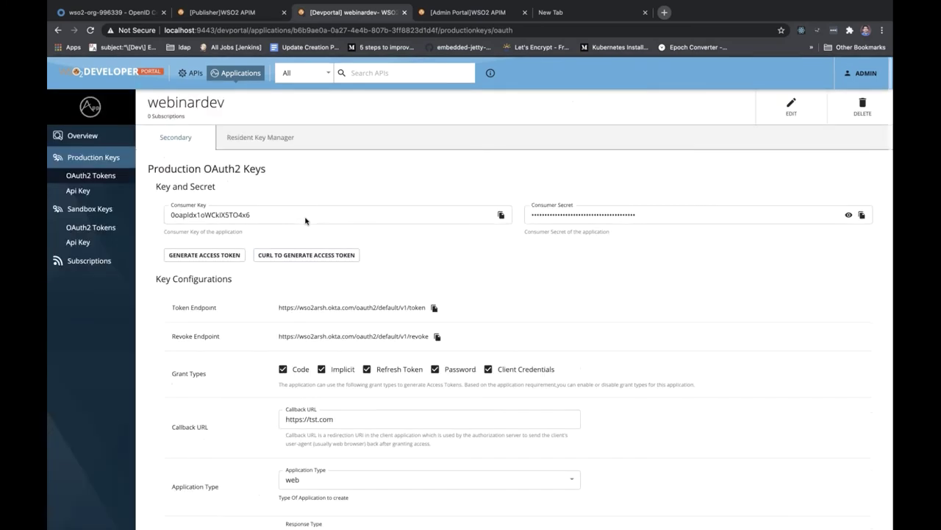
Step: Subscribe webinardev to PizzaShackAPI 1.0.0 from its Subscriptions page on the Unlimited tier
left_click(89, 260)
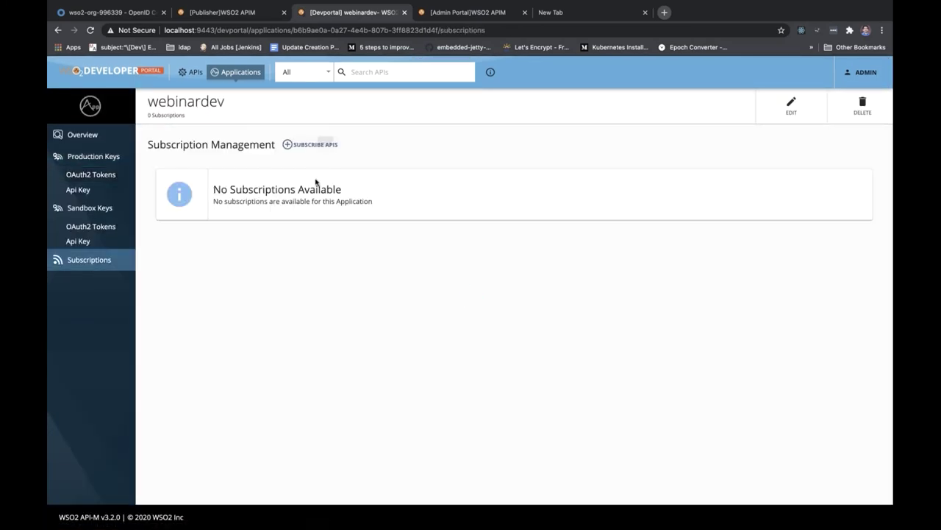
left_click(319, 143)
left_click(548, 317)
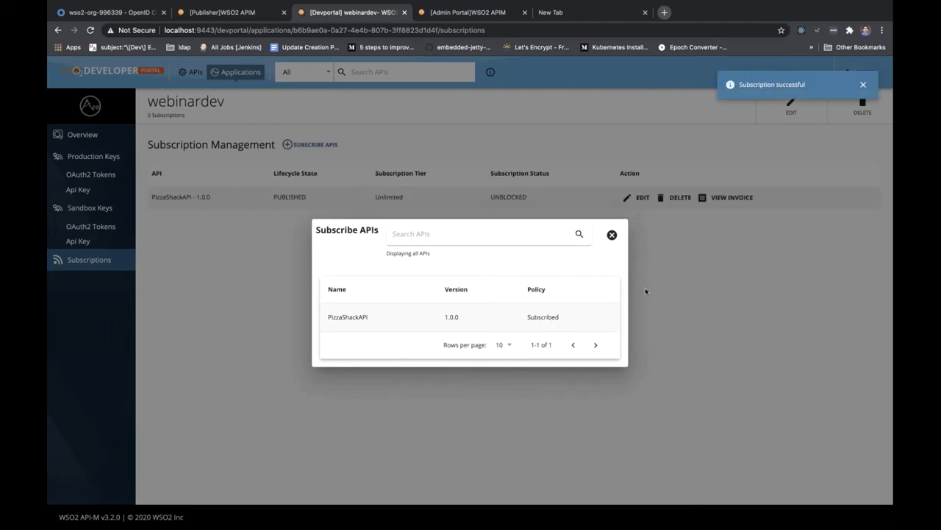
left_click(612, 236)
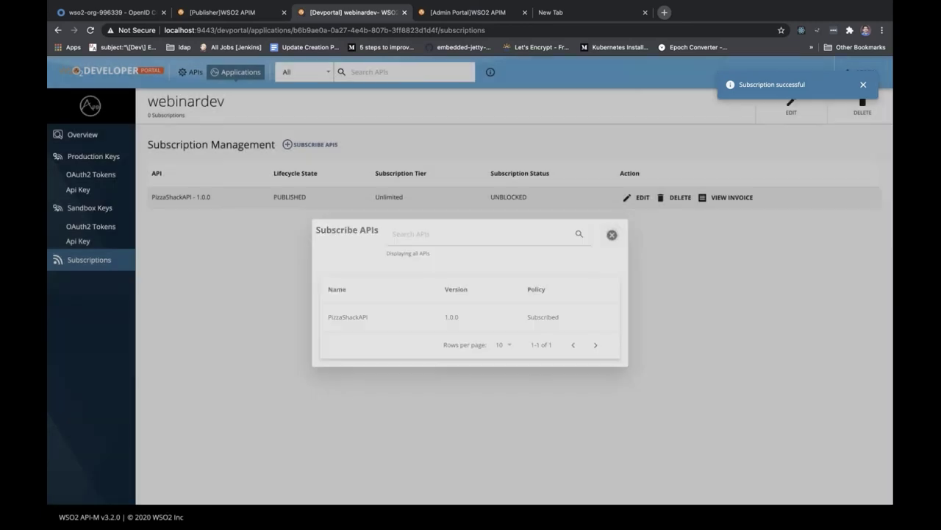
Step: Open PizzaShackAPI and glance at its Try Out console
left_click(174, 197)
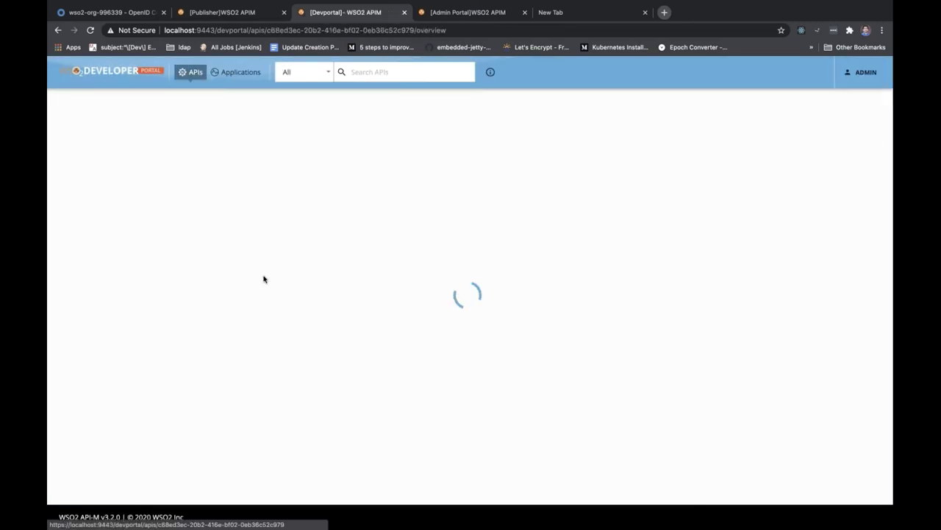
left_click(103, 182)
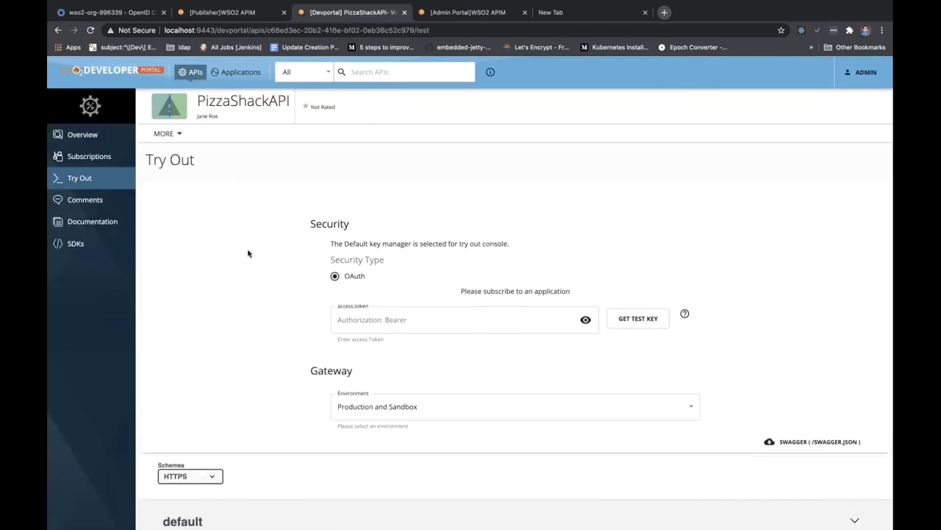
scroll(248, 253, "down", 5)
scroll(248, 253, "up", 2)
scroll(248, 253, "up", 3)
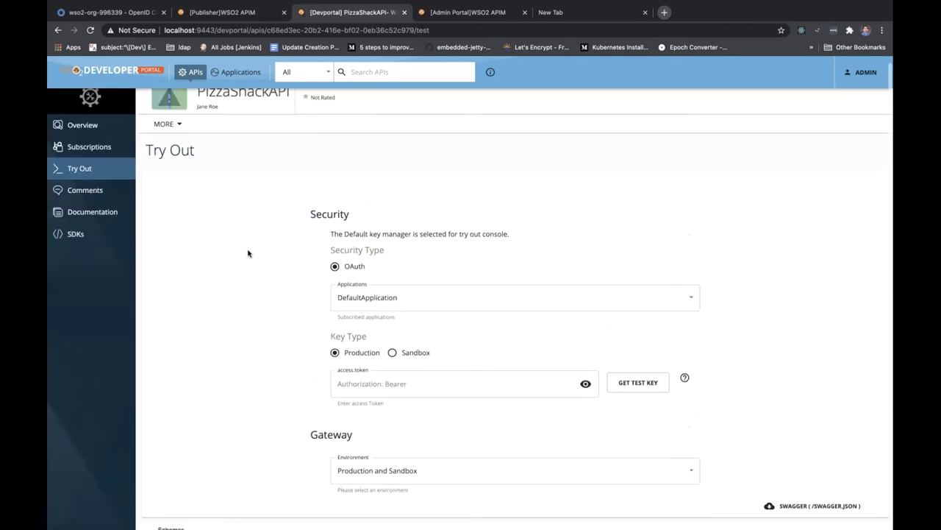
Step: Review the PizzaShackAPI overview, including its gateway environments, key manager and resources
left_click(108, 135)
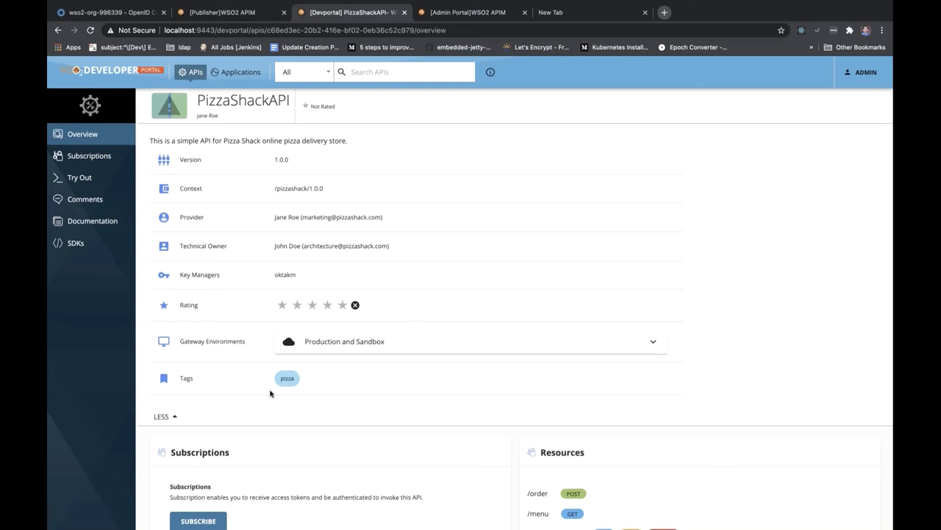
scroll(269, 393, "down", 5)
scroll(270, 393, "up", 4)
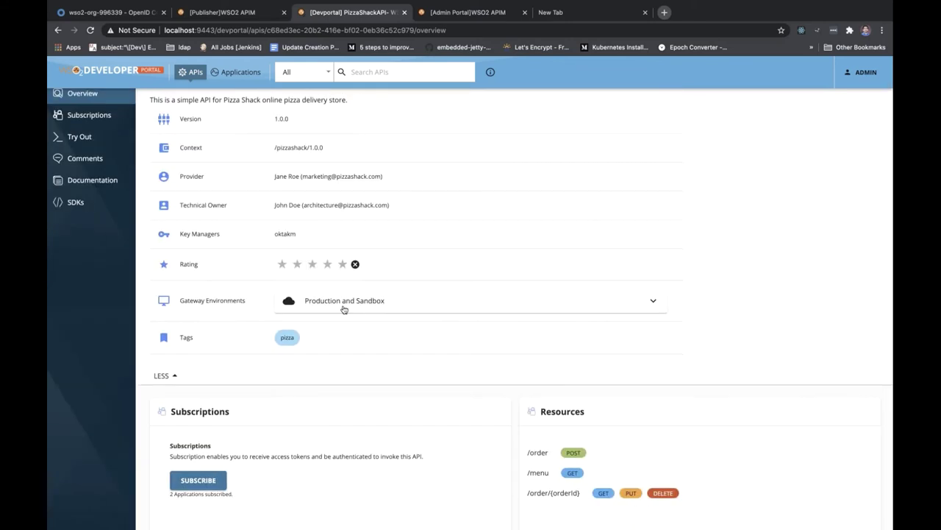
left_click(328, 305)
left_click(300, 308)
scroll(233, 328, "down", 5)
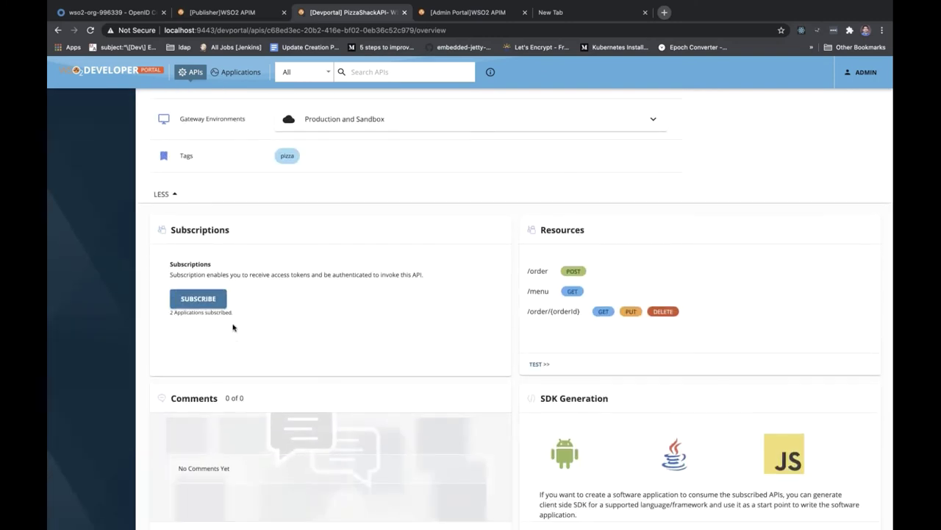
scroll(233, 327, "up", 3)
scroll(231, 326, "down", 5)
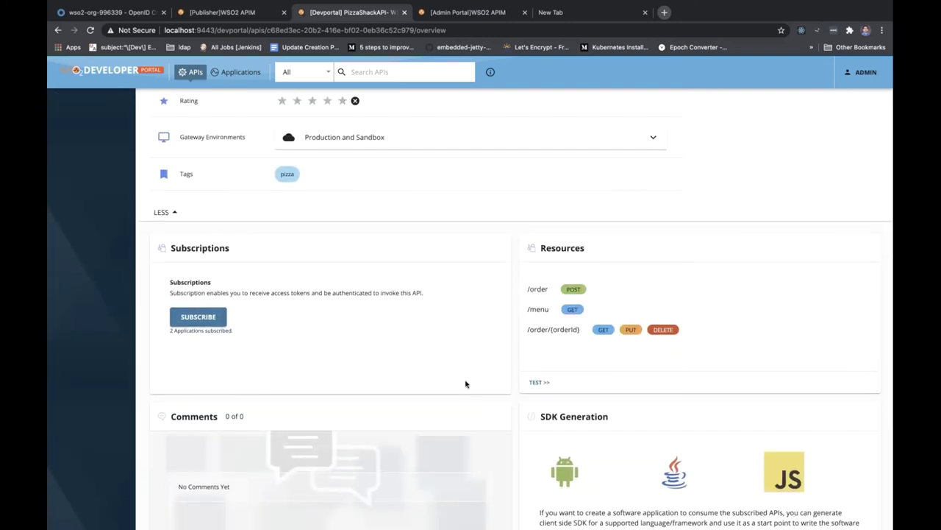
scroll(465, 383, "down", 1)
scroll(465, 383, "up", 2)
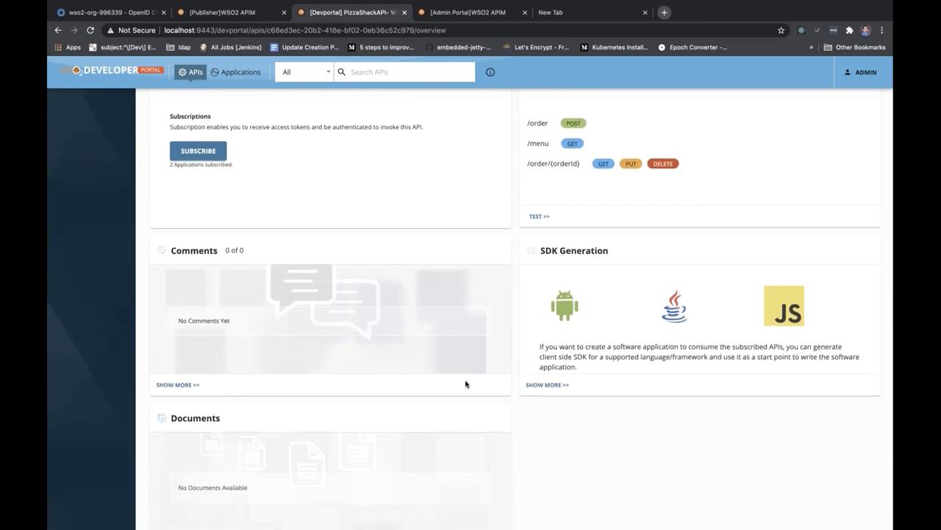
scroll(462, 280, "up", 7)
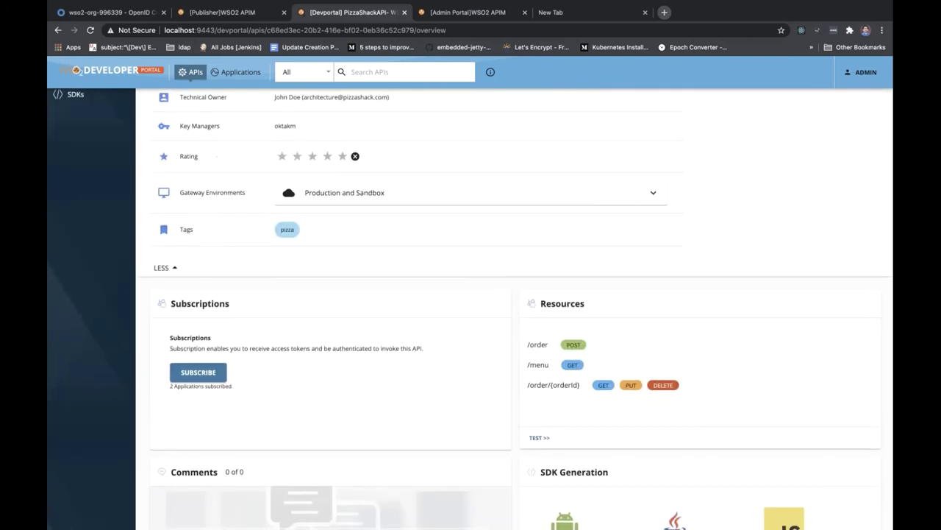
scroll(354, 336, "up", 1)
scroll(354, 336, "down", 1)
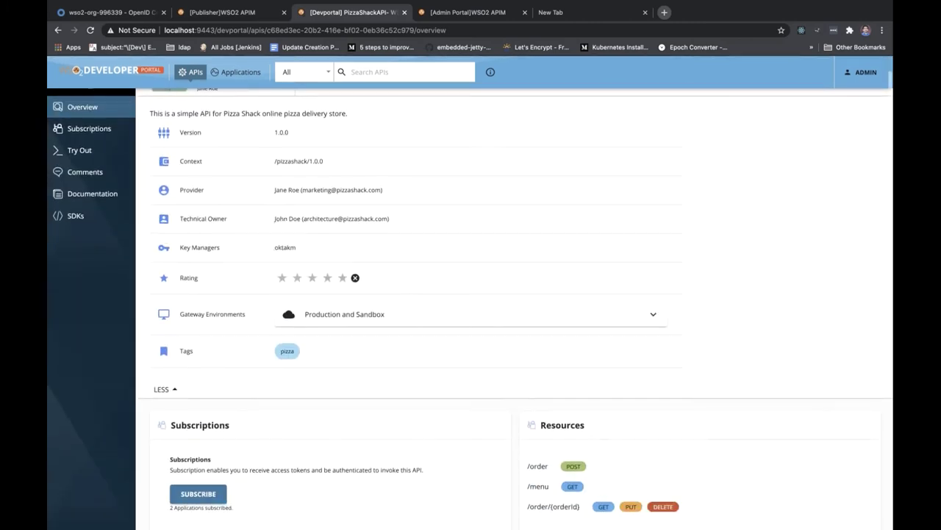
scroll(355, 336, "up", 1)
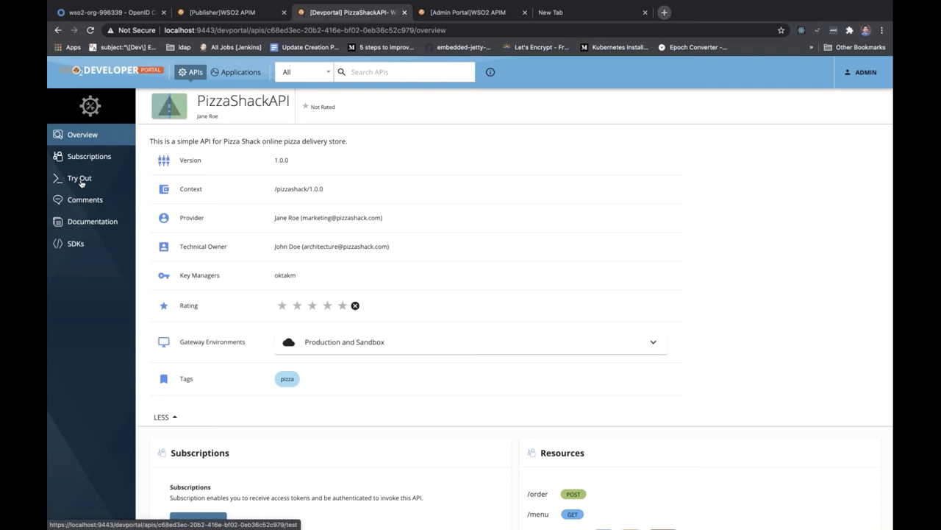
Step: In PizzaShackAPI's Try Out console, paste the copied access token into the access token field
left_click(80, 179)
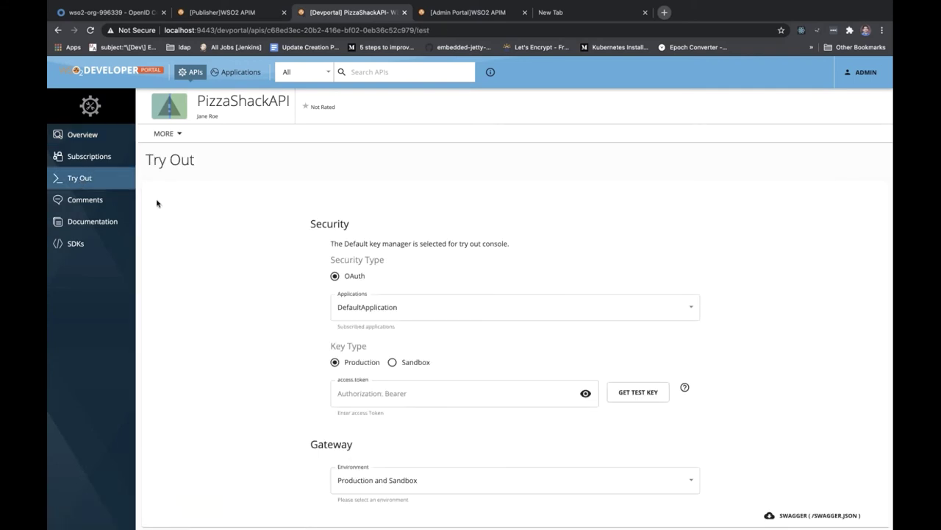
scroll(157, 203, "down", 3)
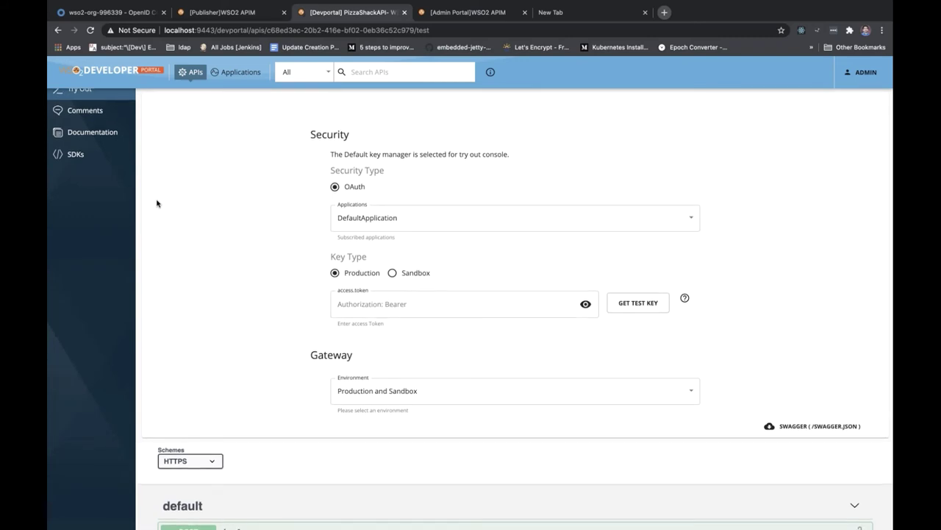
scroll(157, 203, "down", 2)
scroll(157, 203, "up", 1)
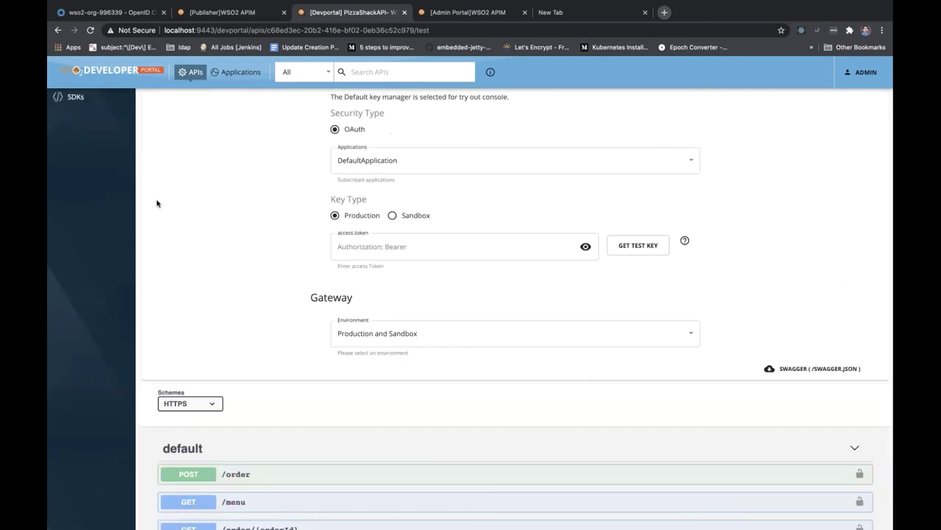
scroll(156, 203, "up", 4)
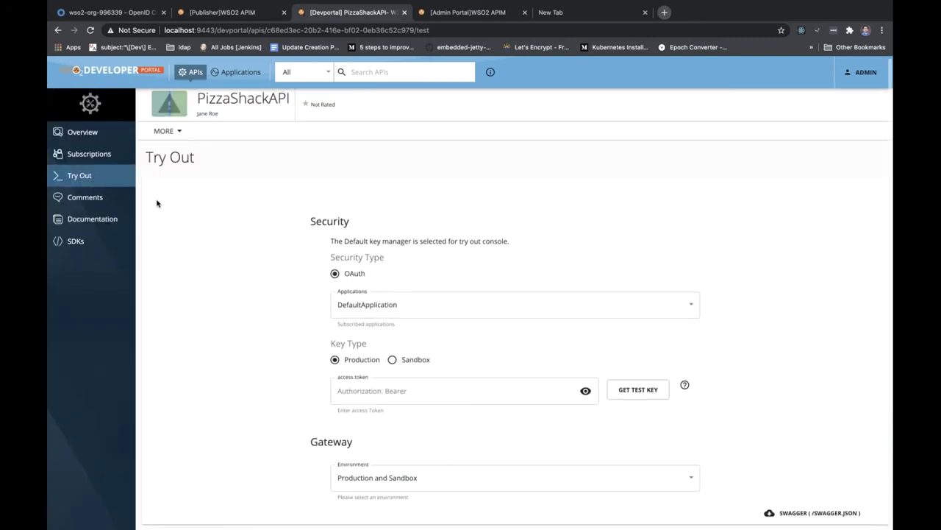
scroll(445, 465, "down", 3)
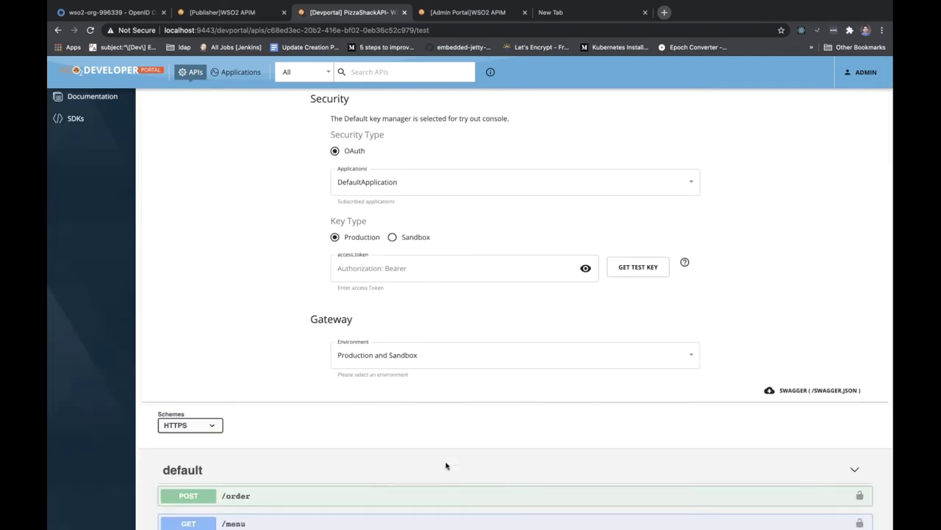
scroll(439, 370, "down", 1)
scroll(434, 372, "up", 3)
left_click(464, 342)
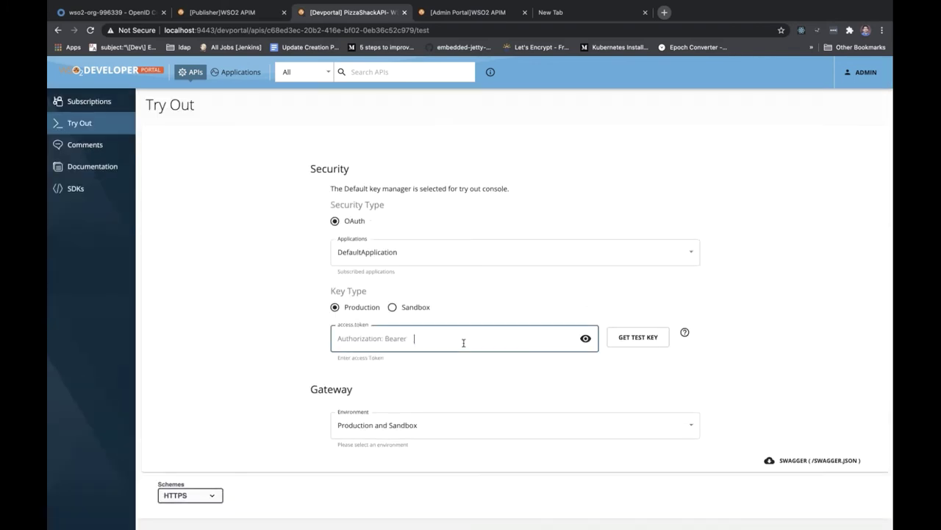
key("super+v")
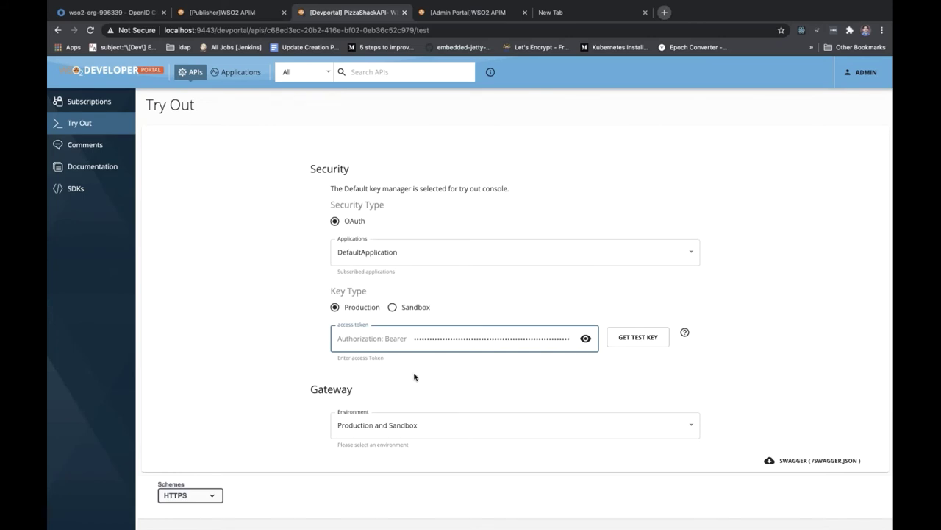
left_click(275, 370)
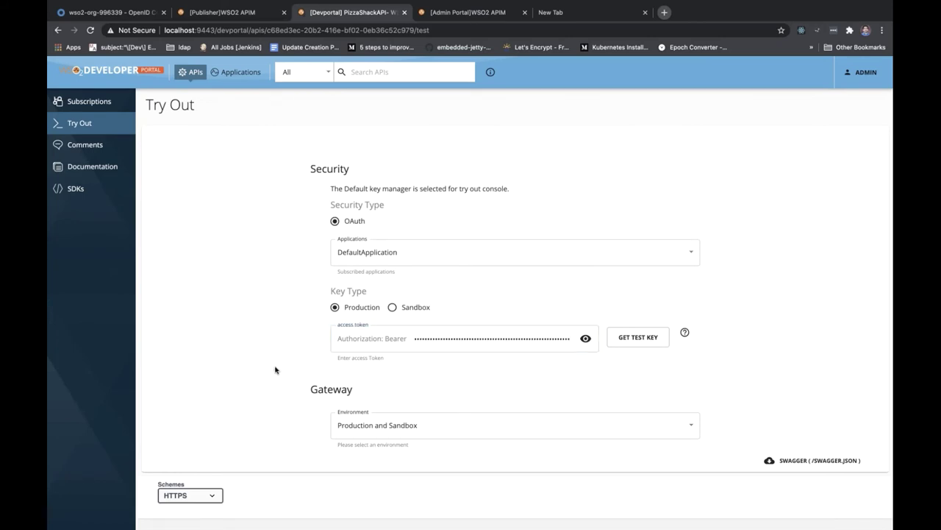
Step: Execute GET /menu and review the 200 response listing the pizza menu
scroll(275, 370, "down", 5)
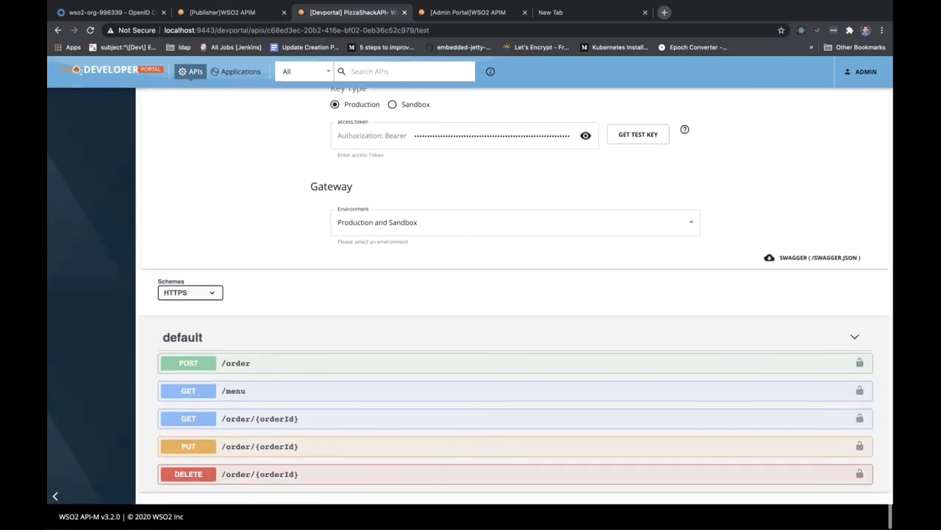
left_click(271, 390)
scroll(272, 391, "down", 5)
scroll(796, 440, "up", 5)
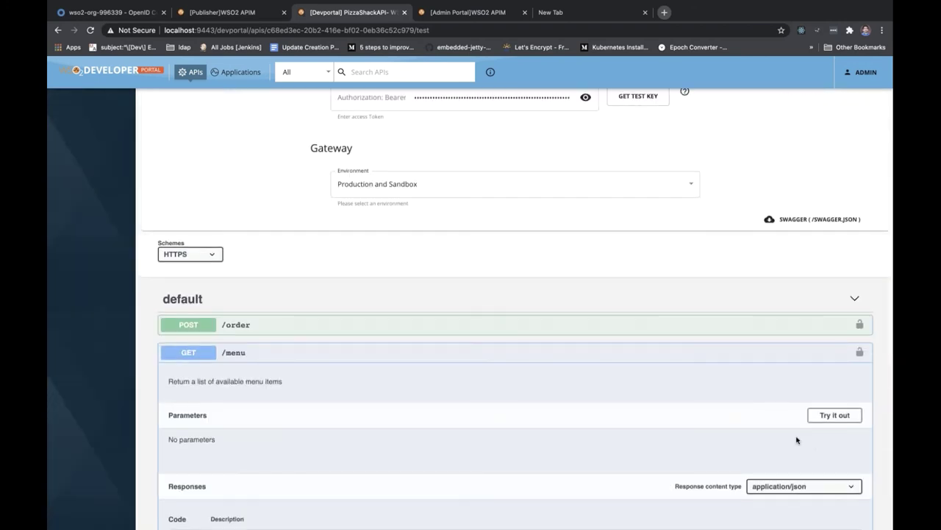
left_click(834, 415)
scroll(687, 371, "down", 3)
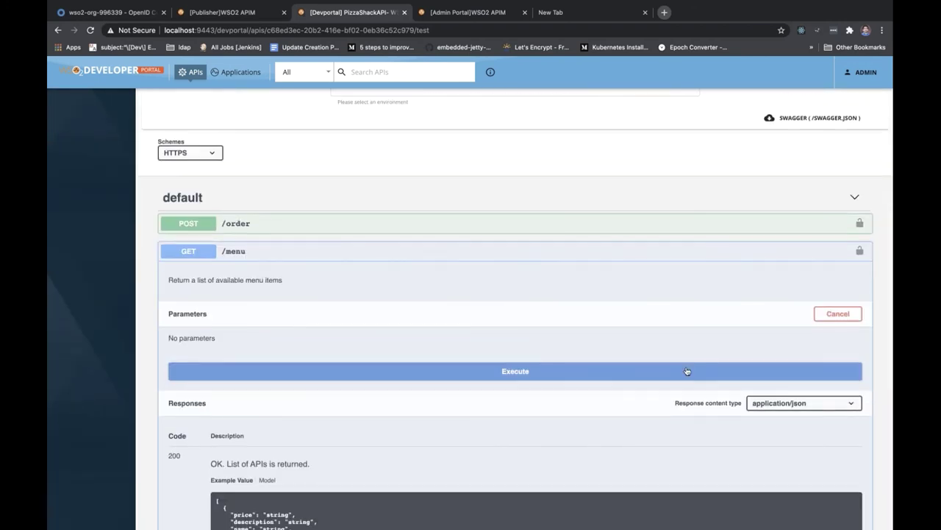
left_click(687, 371)
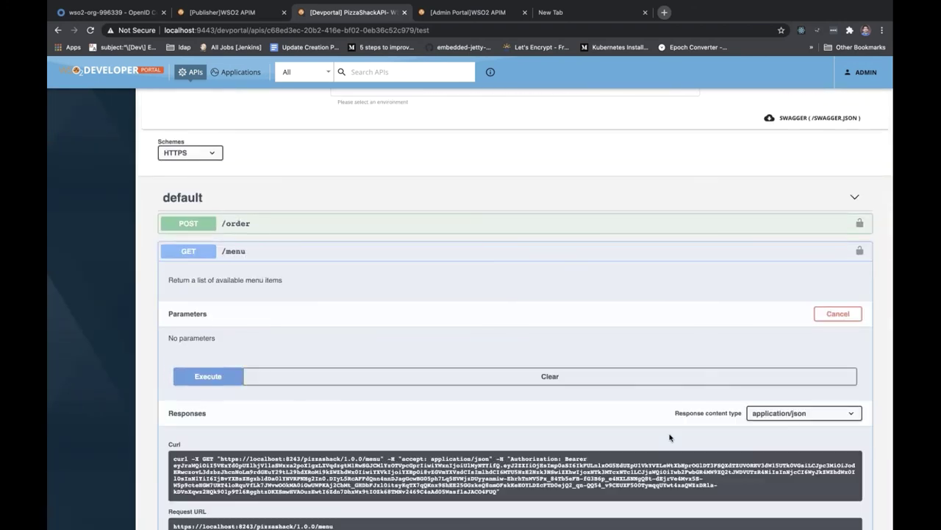
scroll(669, 438, "down", 10)
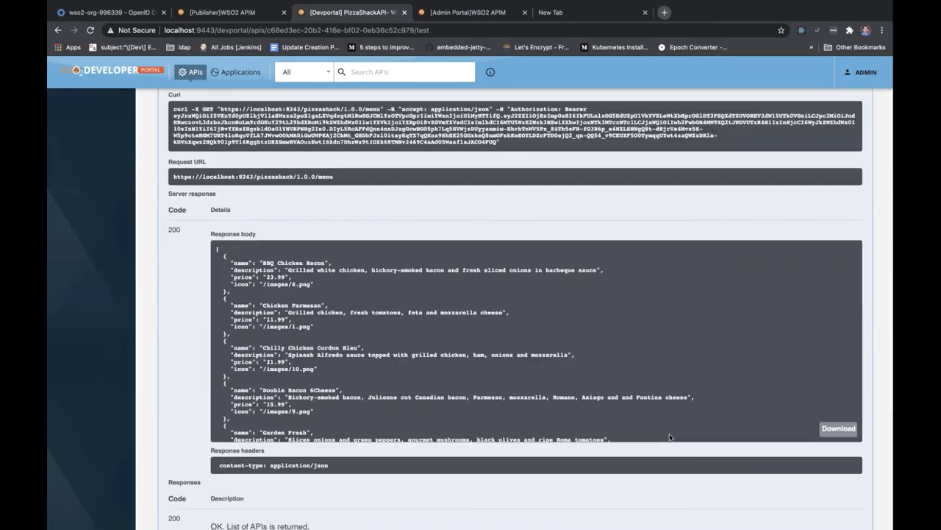
scroll(669, 437, "up", 14)
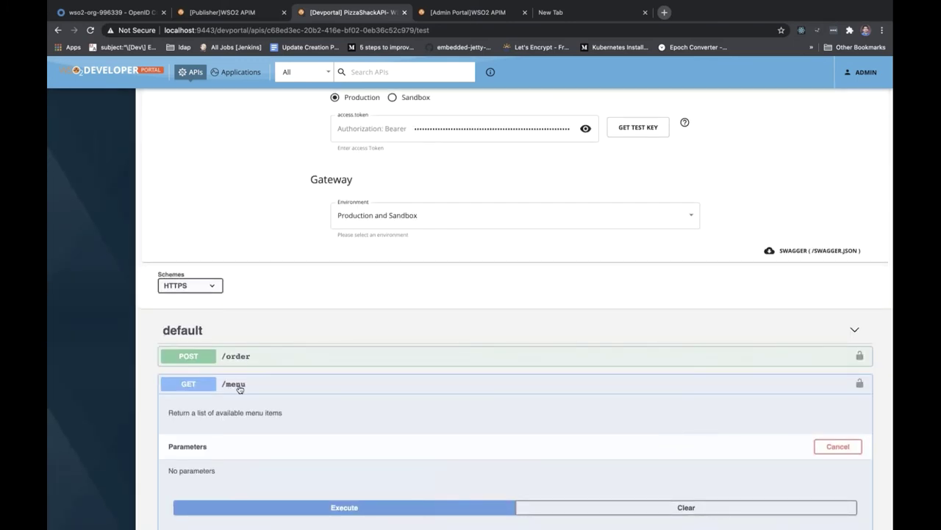
scroll(290, 389, "up", 4)
scroll(290, 389, "down", 9)
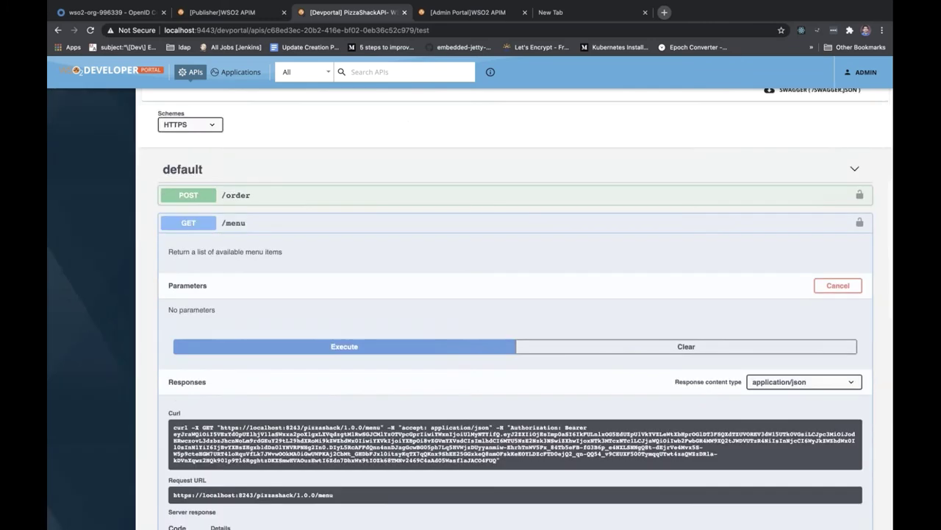
scroll(535, 375, "down", 14)
scroll(535, 375, "up", 5)
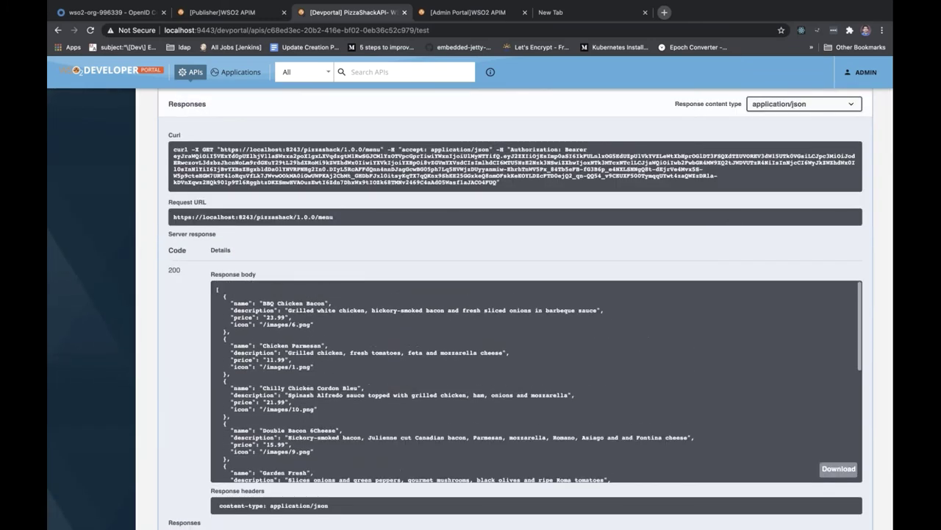
scroll(514, 294, "up", 2)
scroll(515, 309, "up", 6)
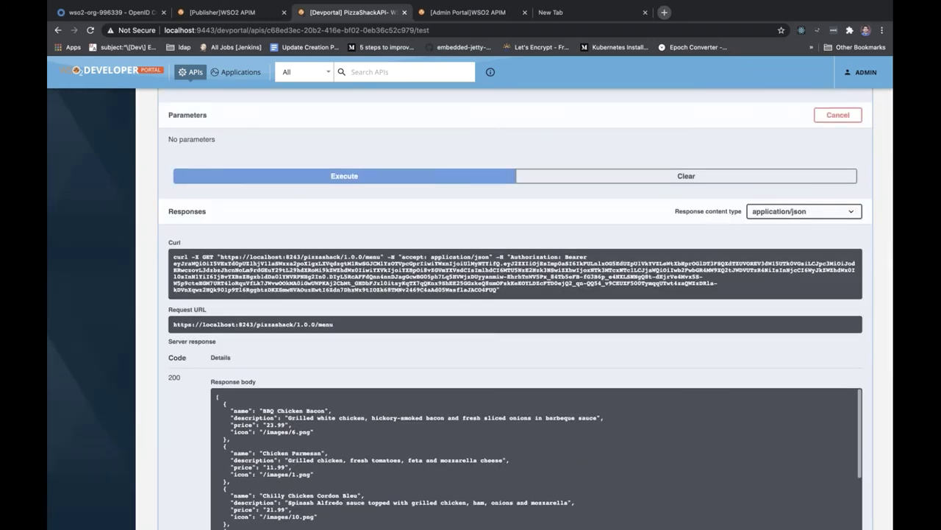
scroll(515, 309, "up", 7)
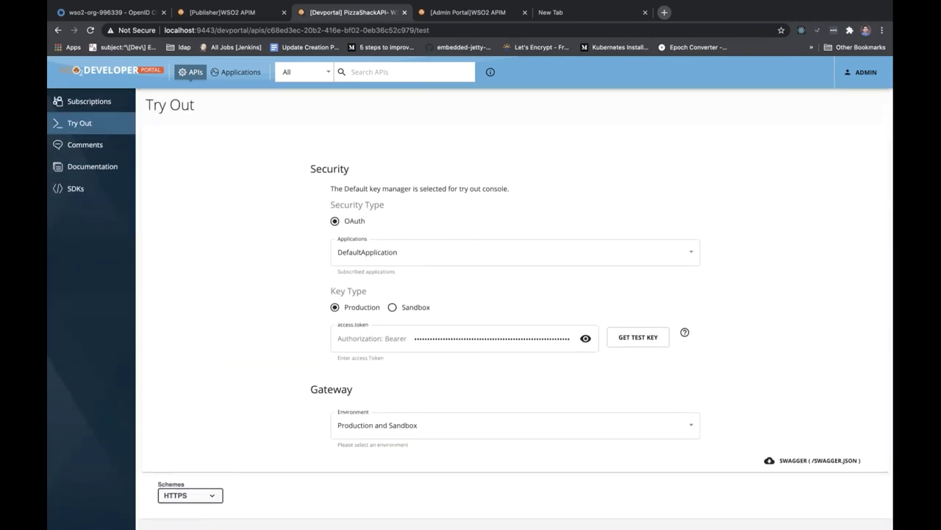
scroll(515, 309, "up", 1)
scroll(515, 309, "down", 7)
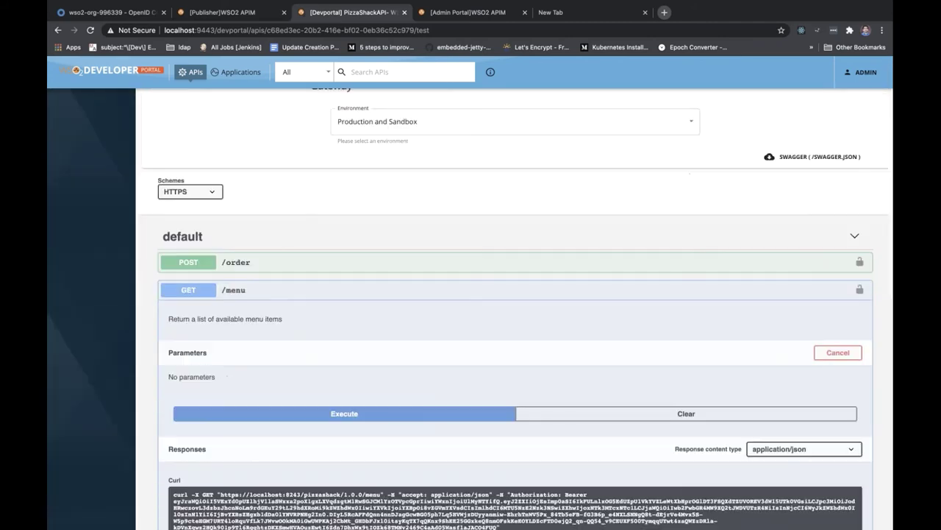
scroll(247, 144, "up", 7)
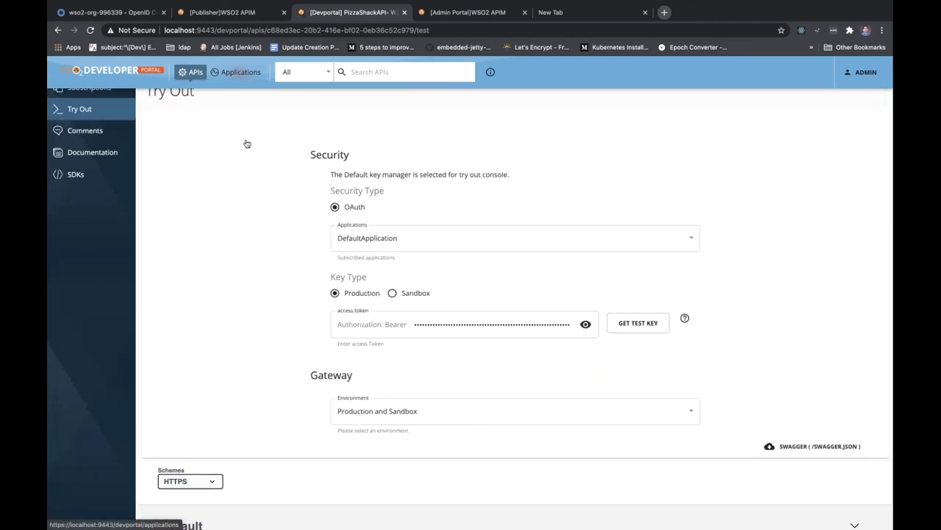
Step: Generate webinardev's Resident Key Manager production keys, copy the token, then open subscribed PizzaShackAPI
left_click(235, 71)
left_click(109, 246)
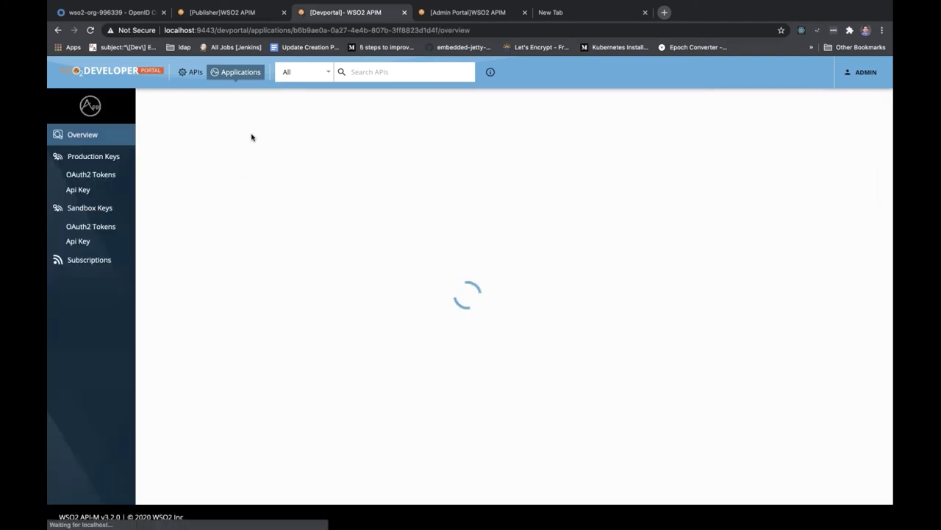
left_click(96, 175)
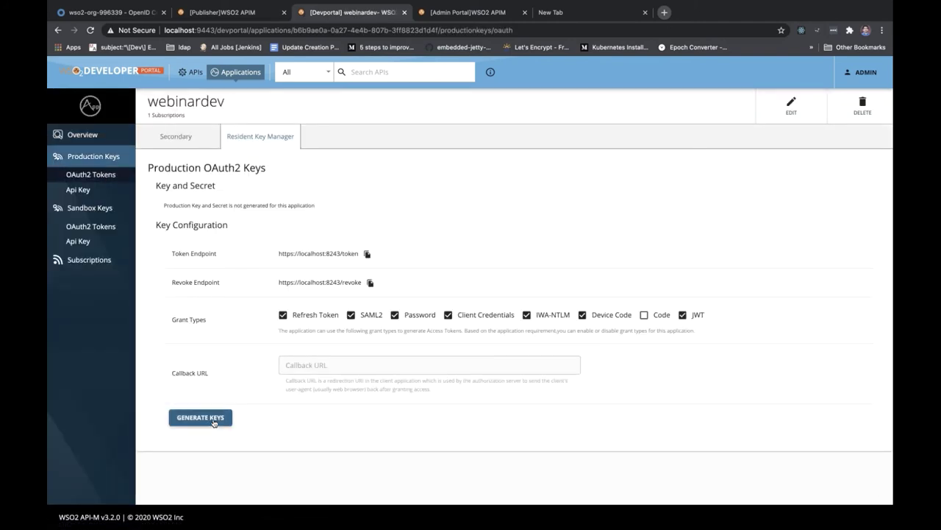
left_click(200, 418)
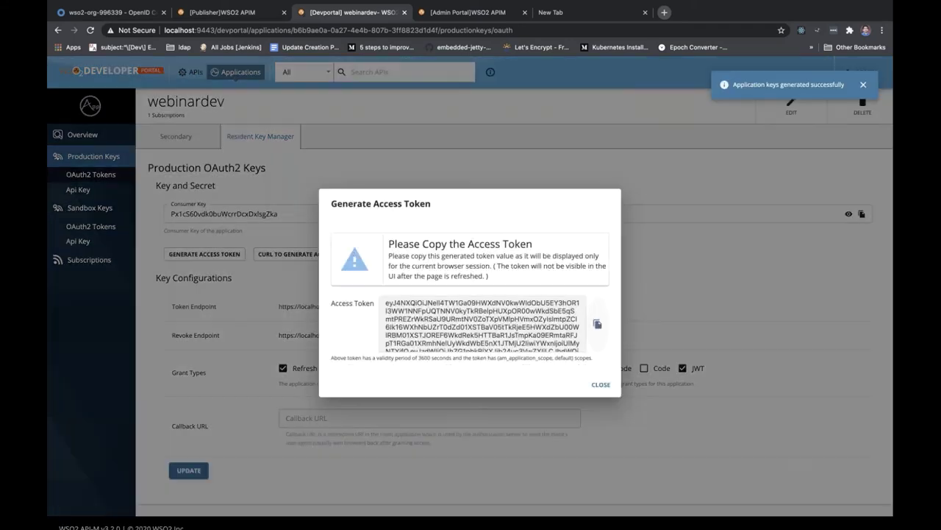
left_click(598, 323)
left_click(601, 384)
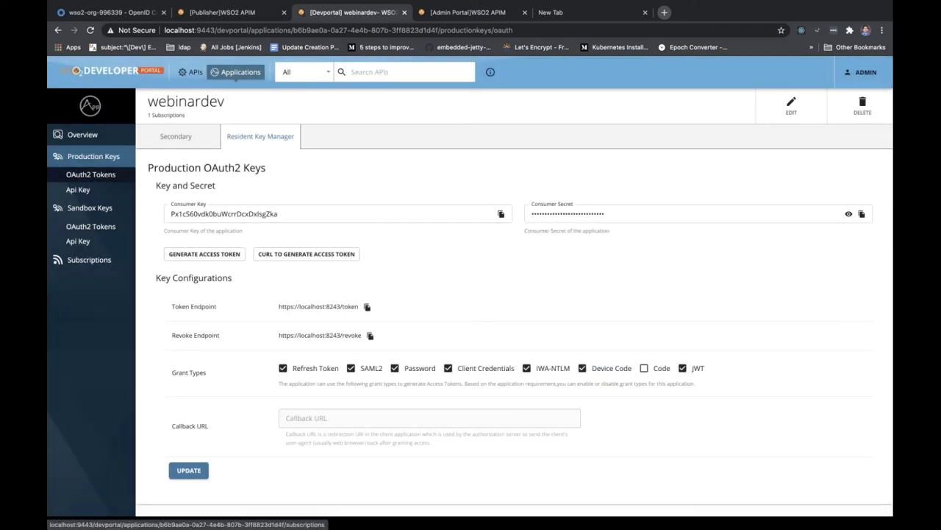
left_click(104, 261)
left_click(190, 199)
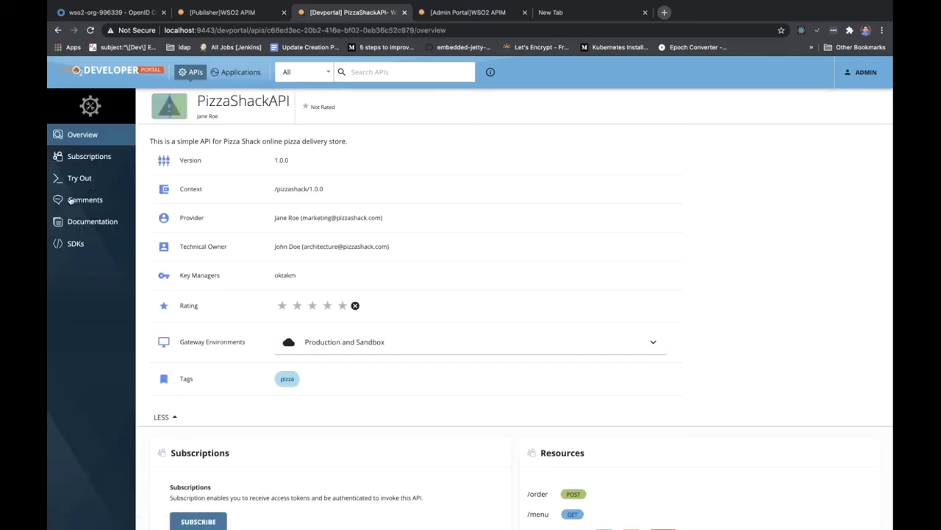
Step: Paste the Resident Key Manager token into PizzaShackAPI's Try Out access token field
left_click(92, 185)
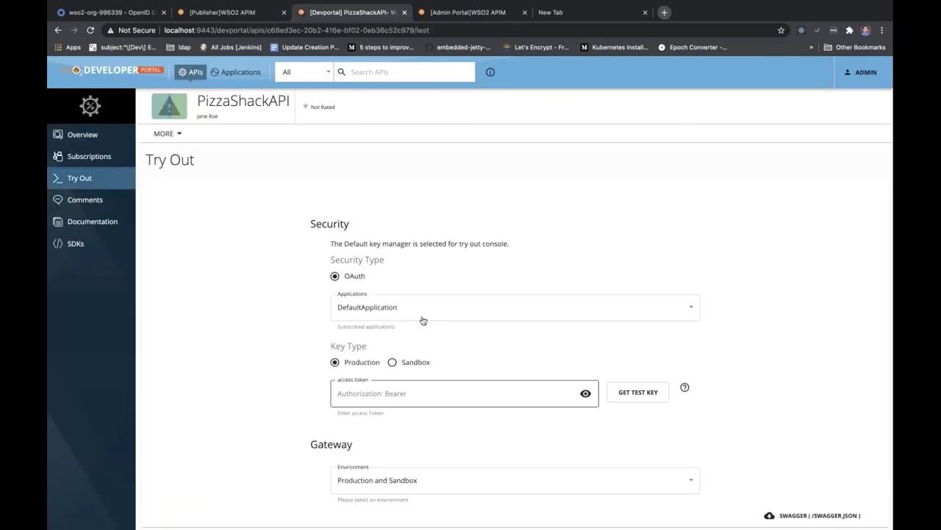
left_click(410, 391)
key("ctrl+v")
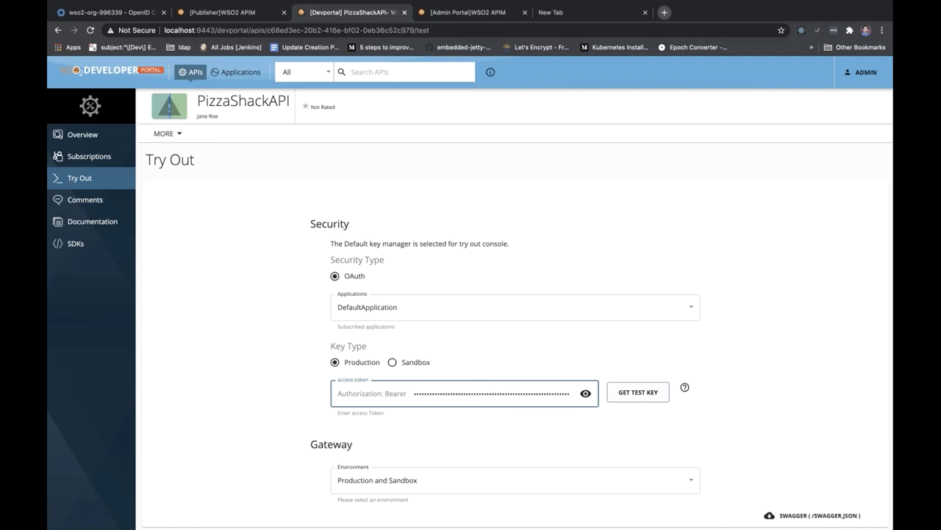
scroll(532, 490, "down", 3)
scroll(534, 491, "down", 1)
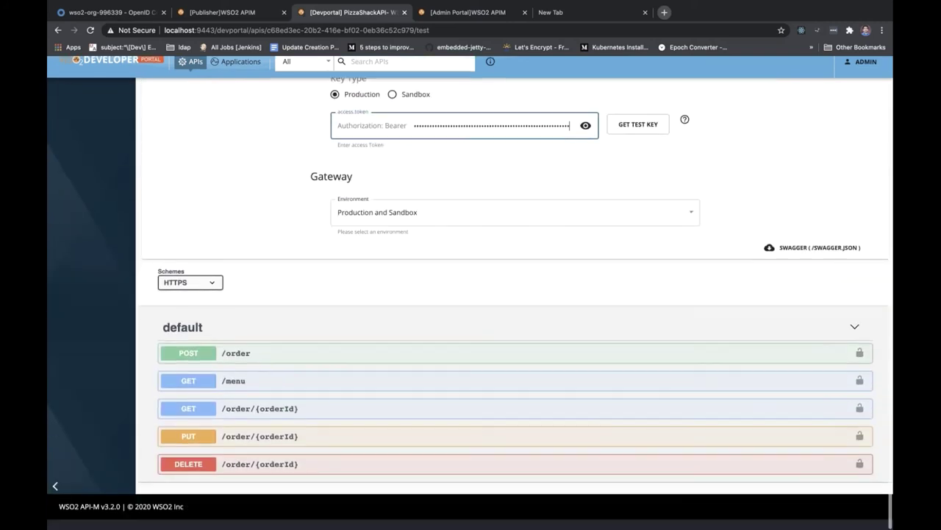
Step: Execute GET /menu and see it rejected with 401 Invalid Credentials
left_click(302, 380)
scroll(302, 398, "up", 5)
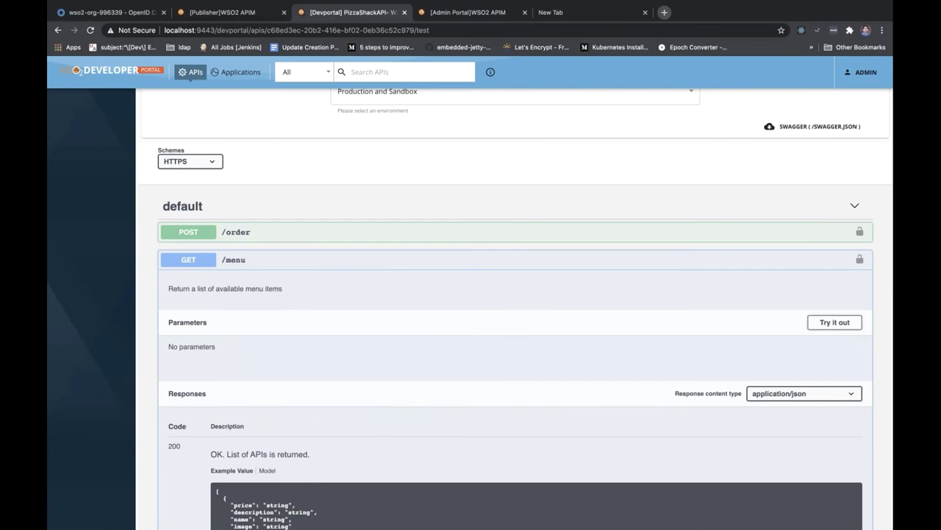
left_click(835, 321)
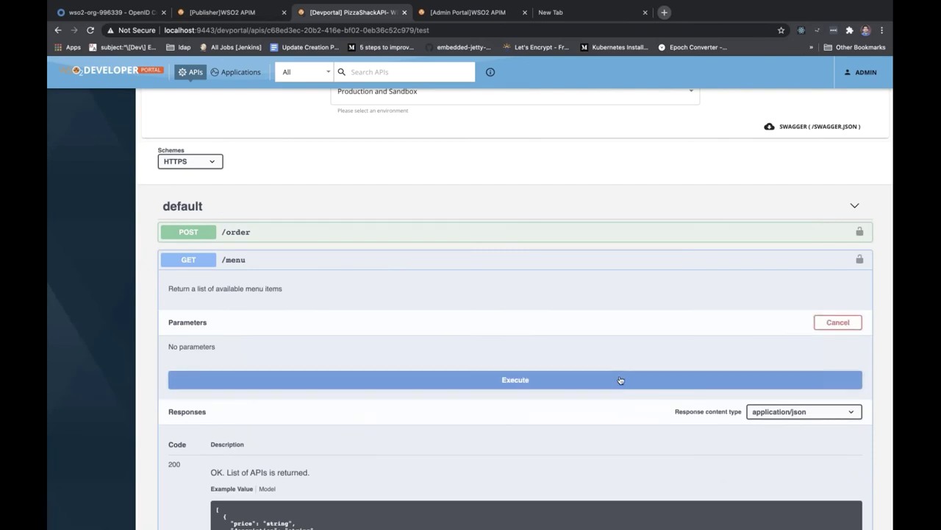
left_click(620, 380)
scroll(642, 303, "down", 4)
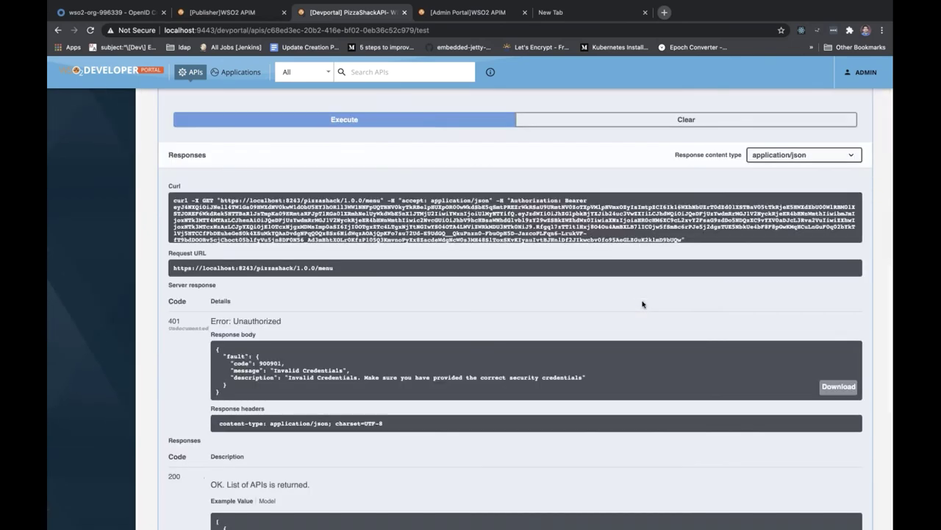
left_click_drag(285, 380, 359, 382)
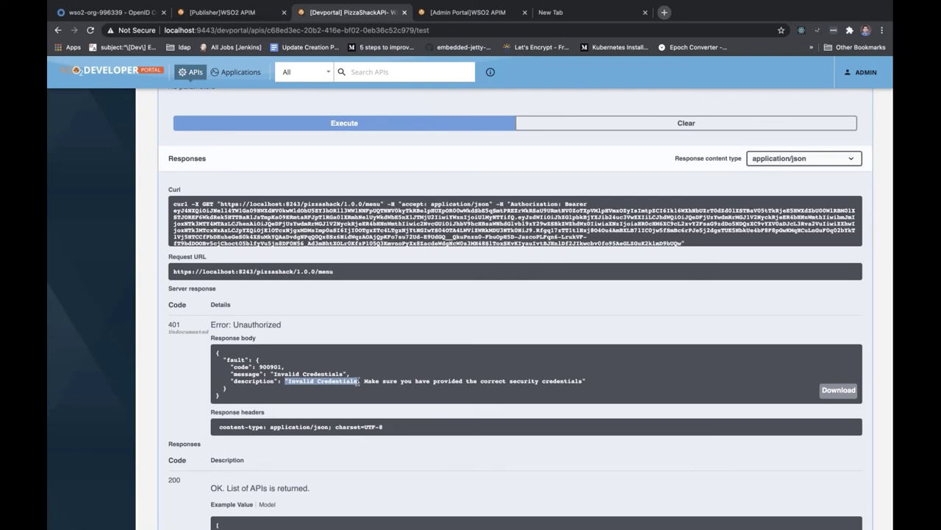
scroll(359, 381, "up", 10)
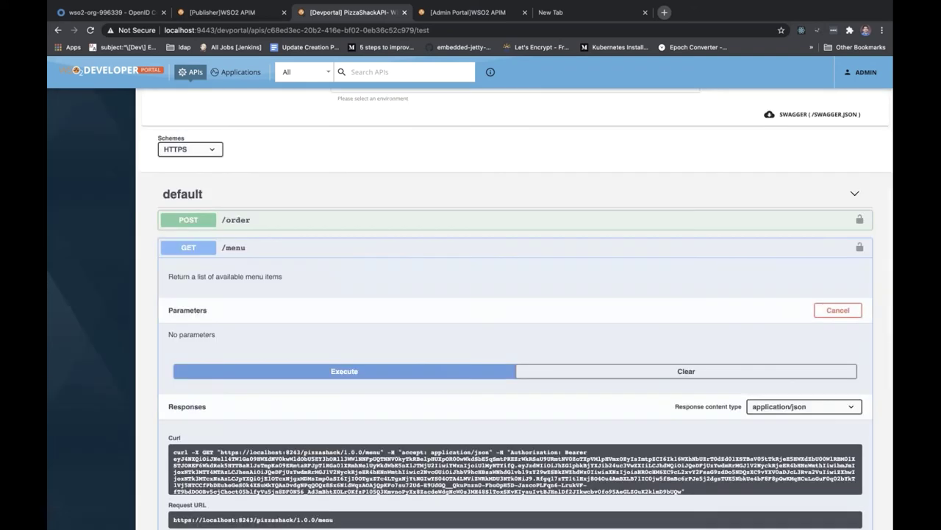
scroll(515, 295, "down", 1)
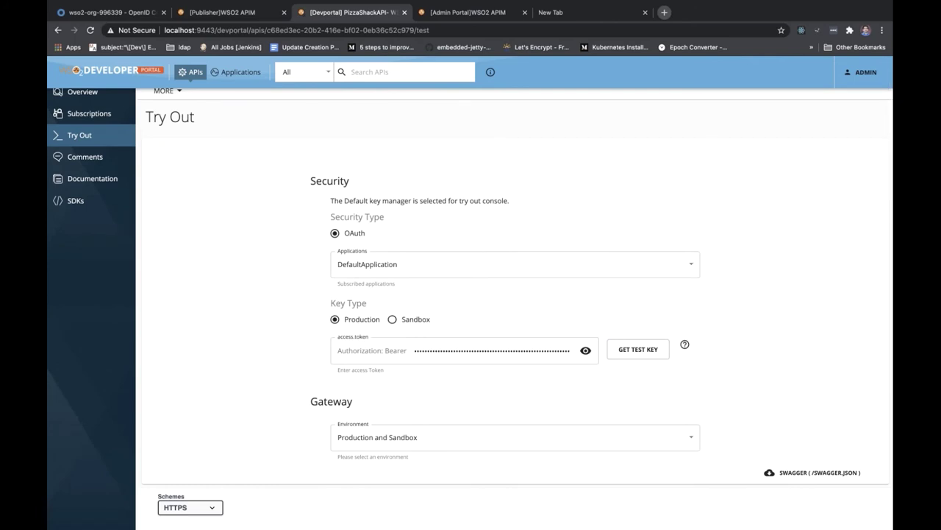
scroll(471, 294, "up", 2)
Step: Open webinardev's production OAuth2 keys from the Applications list
left_click(235, 71)
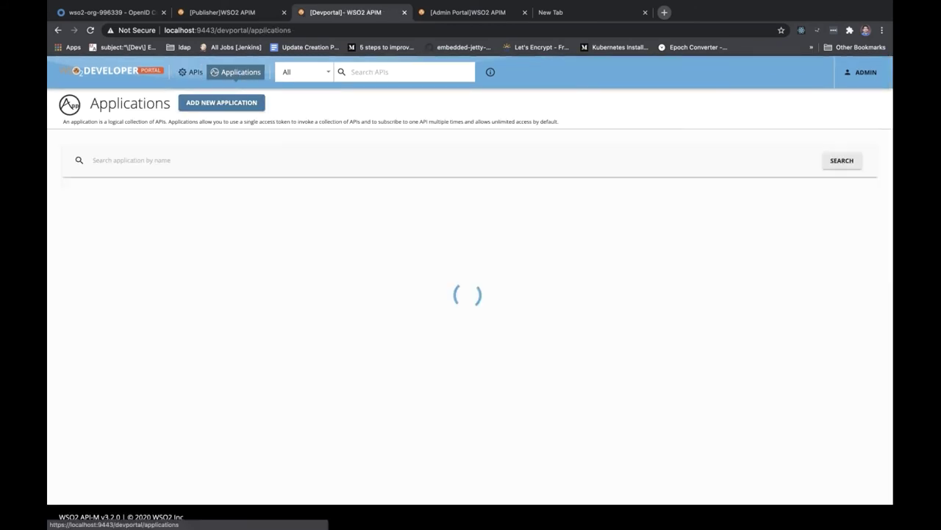
left_click(89, 247)
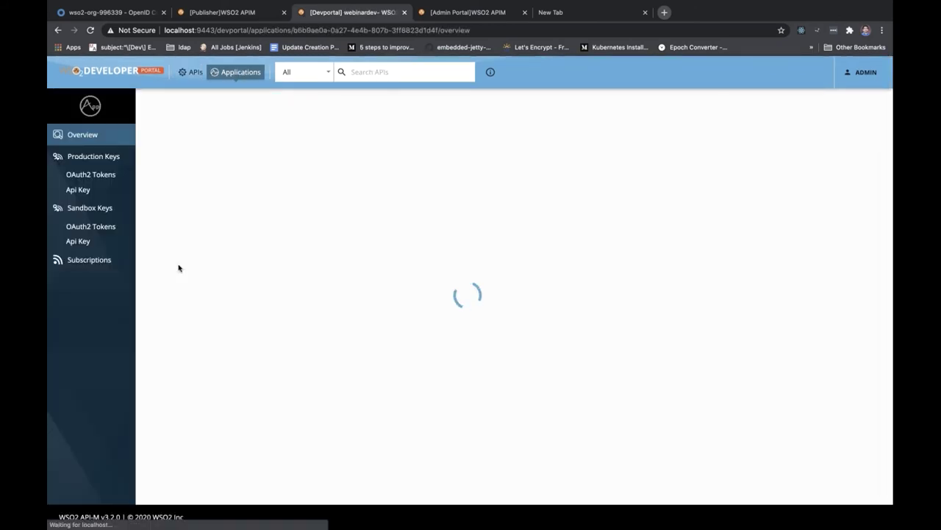
left_click(87, 175)
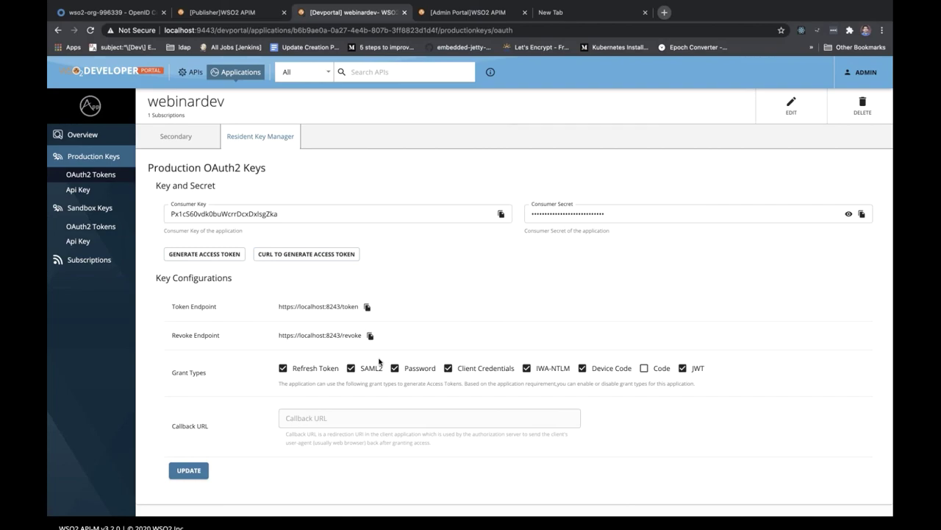
Step: Switch to the full-screen slideshow and advance to the Question Time! slide
key("ctrl+Up")
left_click(735, 36)
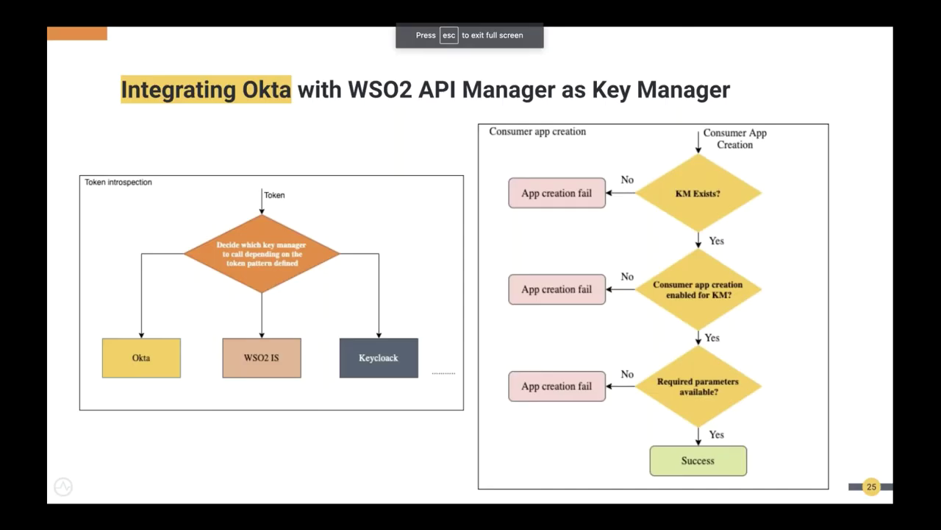
key("Right")
key("Right")
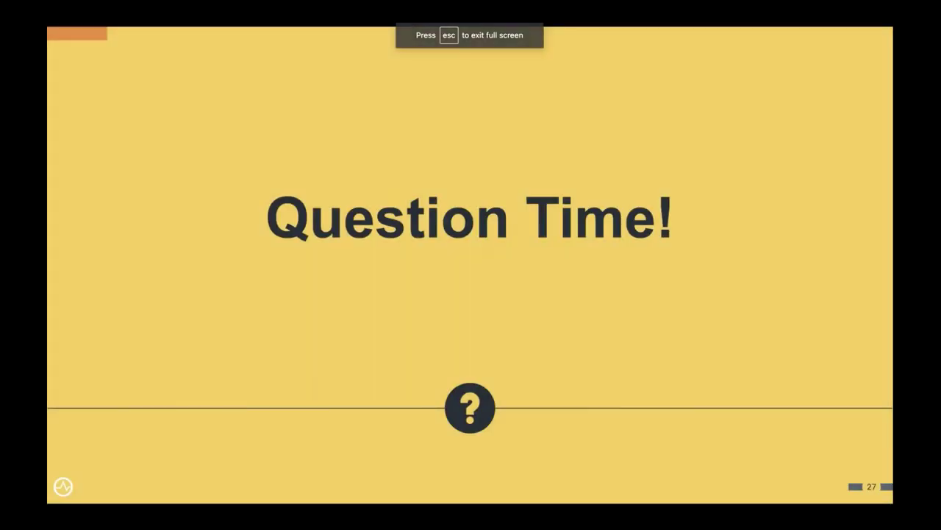